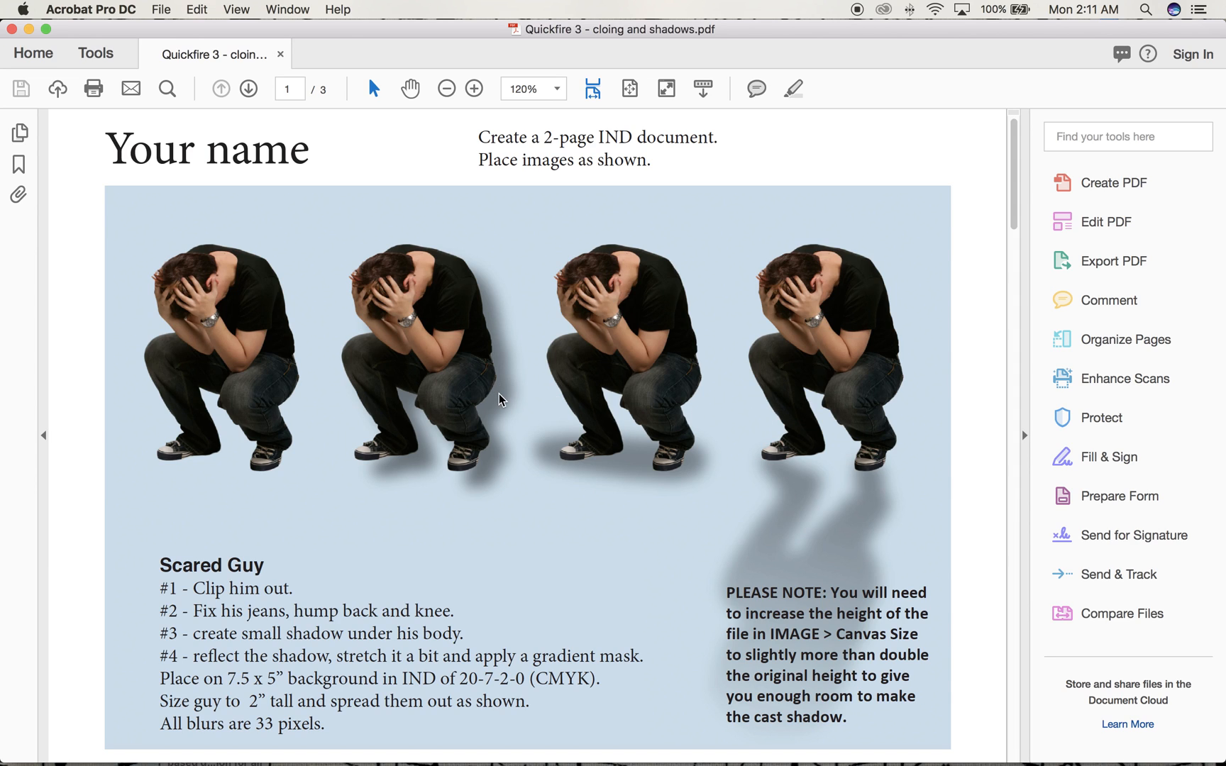
Compare the assignment PDF's shadow examples and canvas height note with the scared guy photo, finishing in Photoshop
left_click(500, 397)
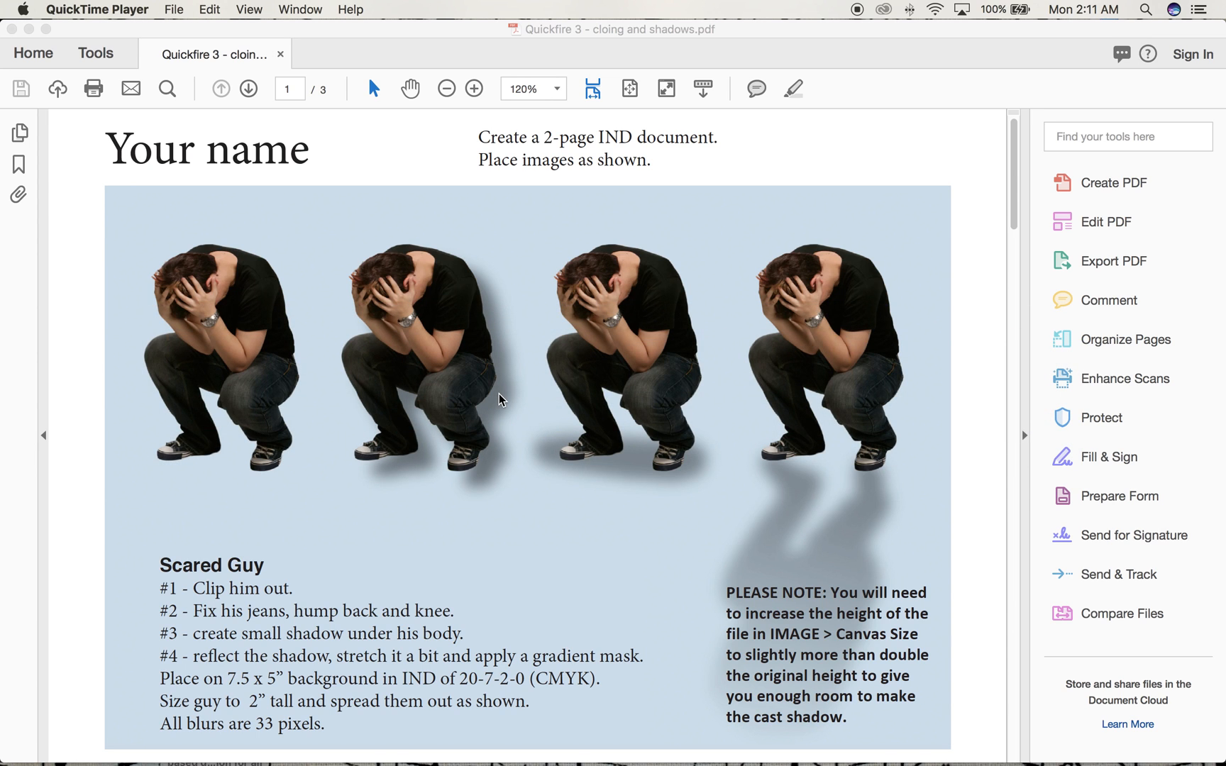
key("super+Tab")
key("super+Tab")
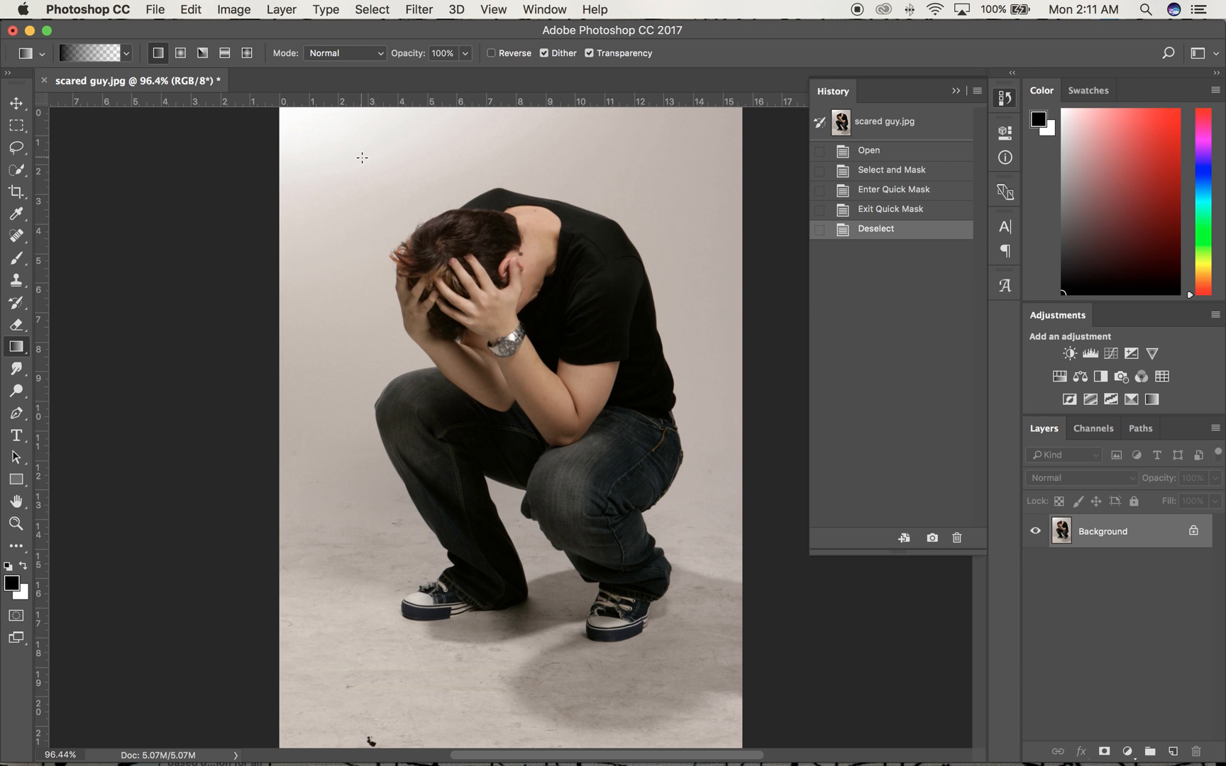
key("super+Tab")
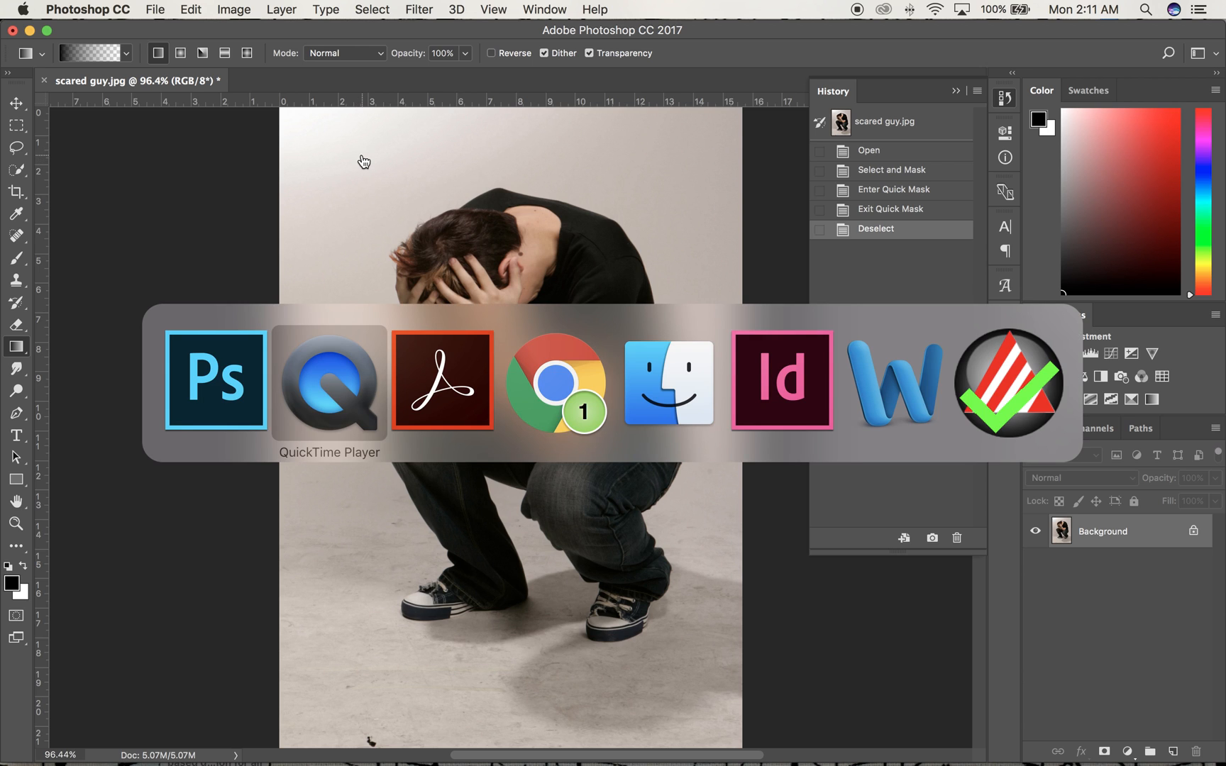
key("super+Tab")
key("super+Tab")
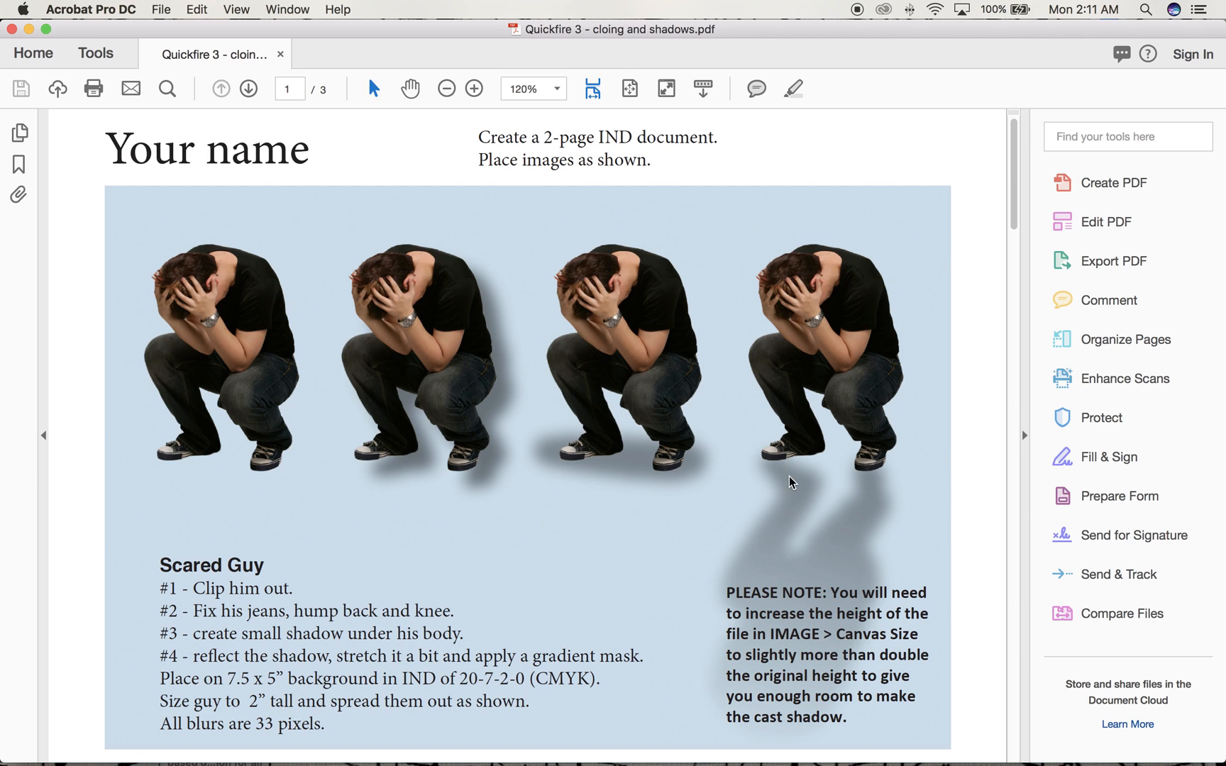
key("super+Tab")
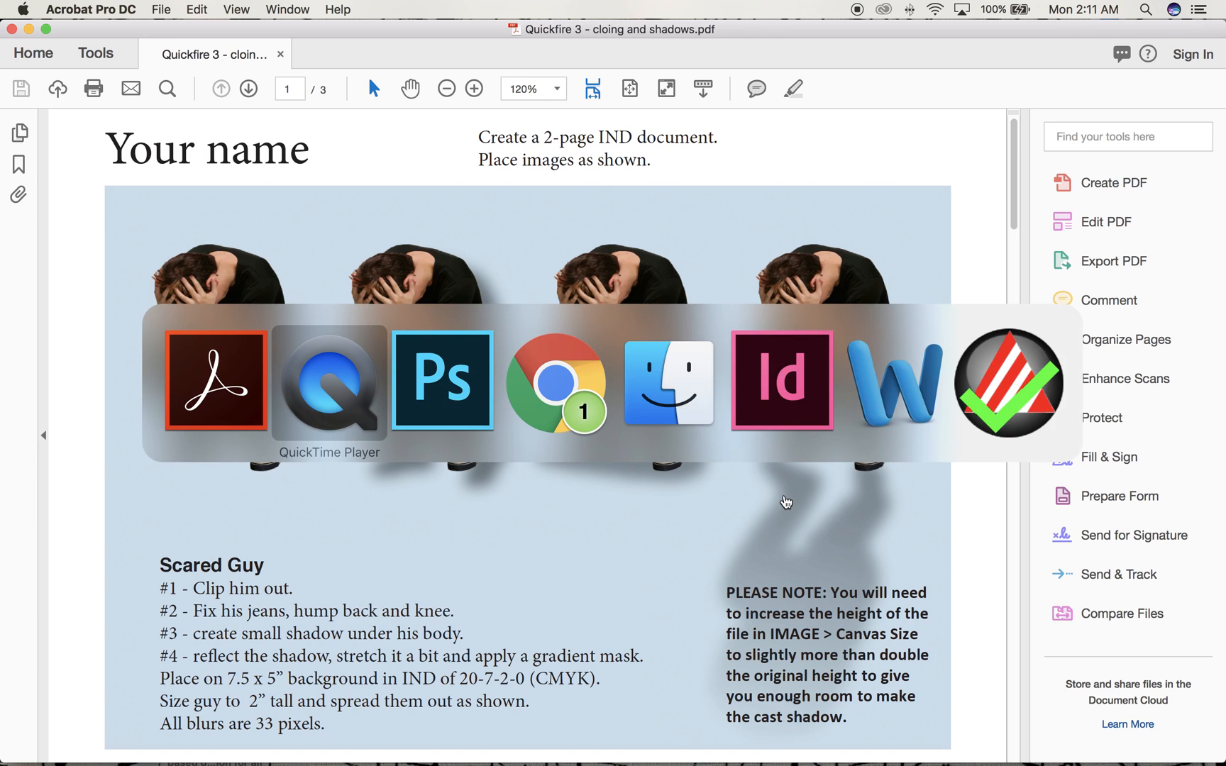
key("super+Tab")
key("super+Tab")
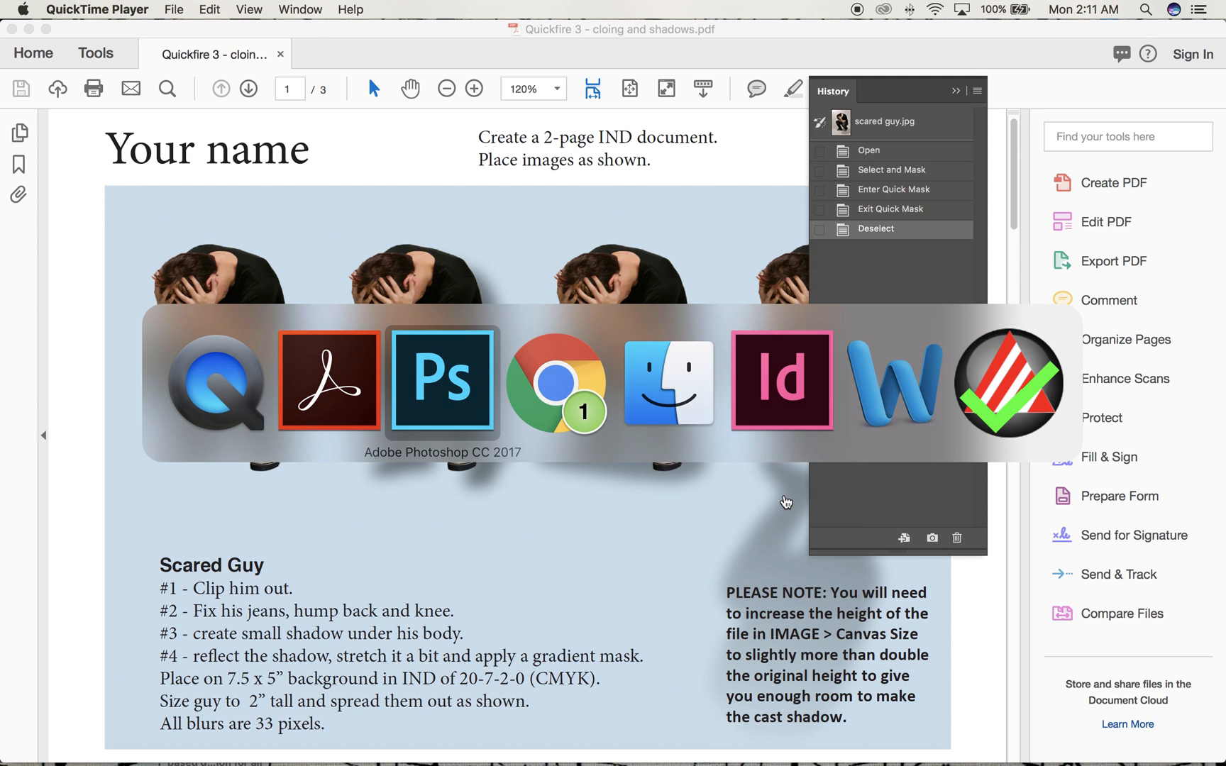
left_click(243, 12)
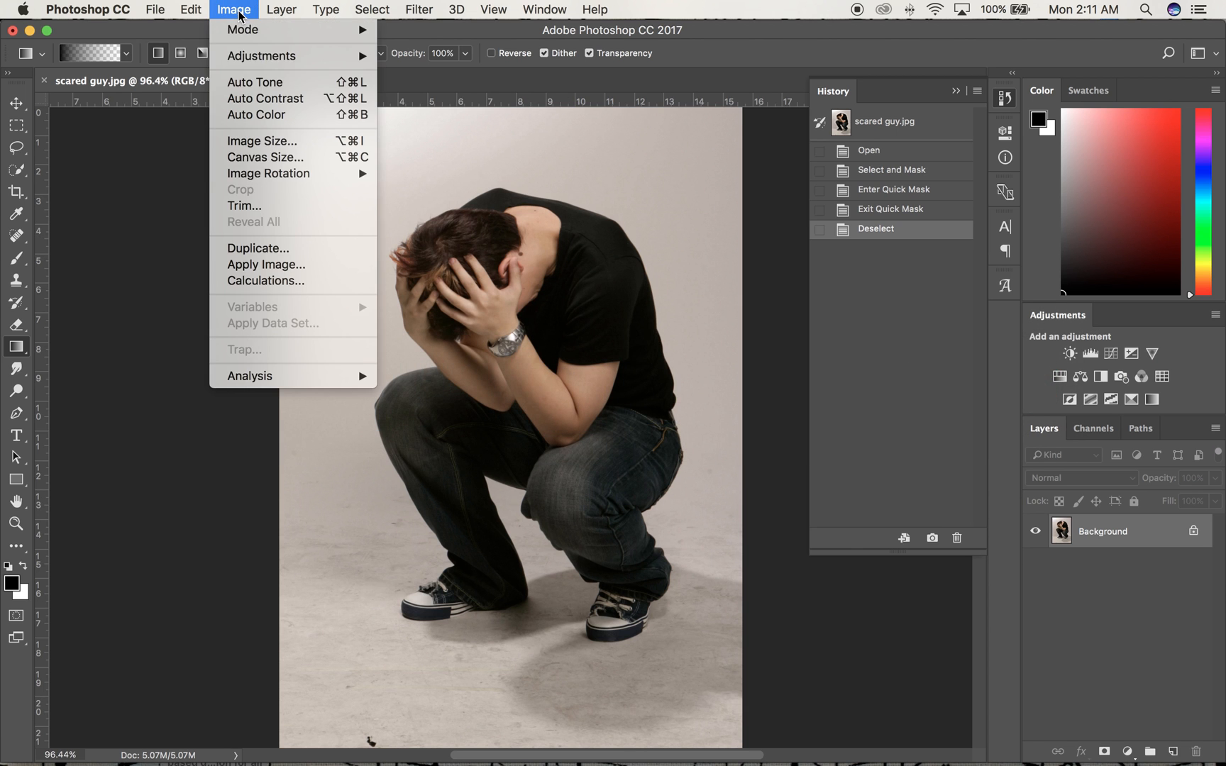
left_click(286, 158)
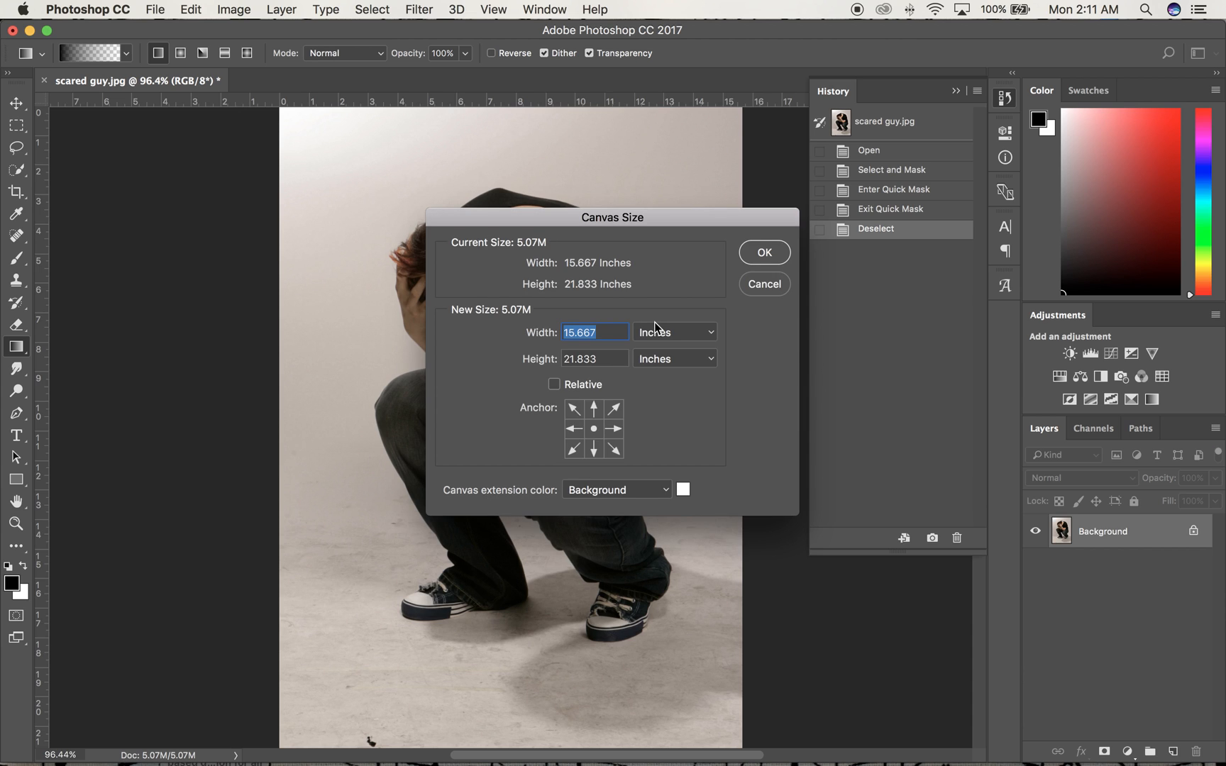
key("Escape")
Duplicate the Background layer of scared guy.jpg
left_click_drag(1172, 549, 1176, 754)
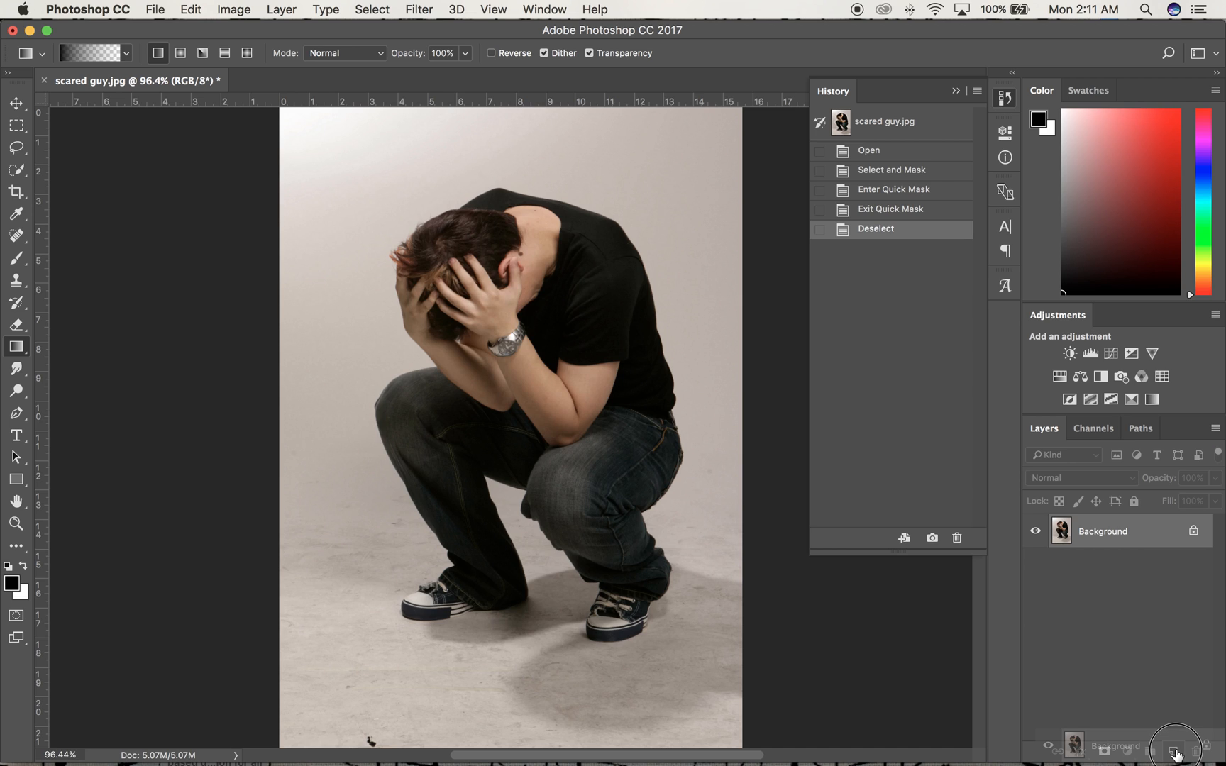
left_click_drag(1175, 753, 1176, 753)
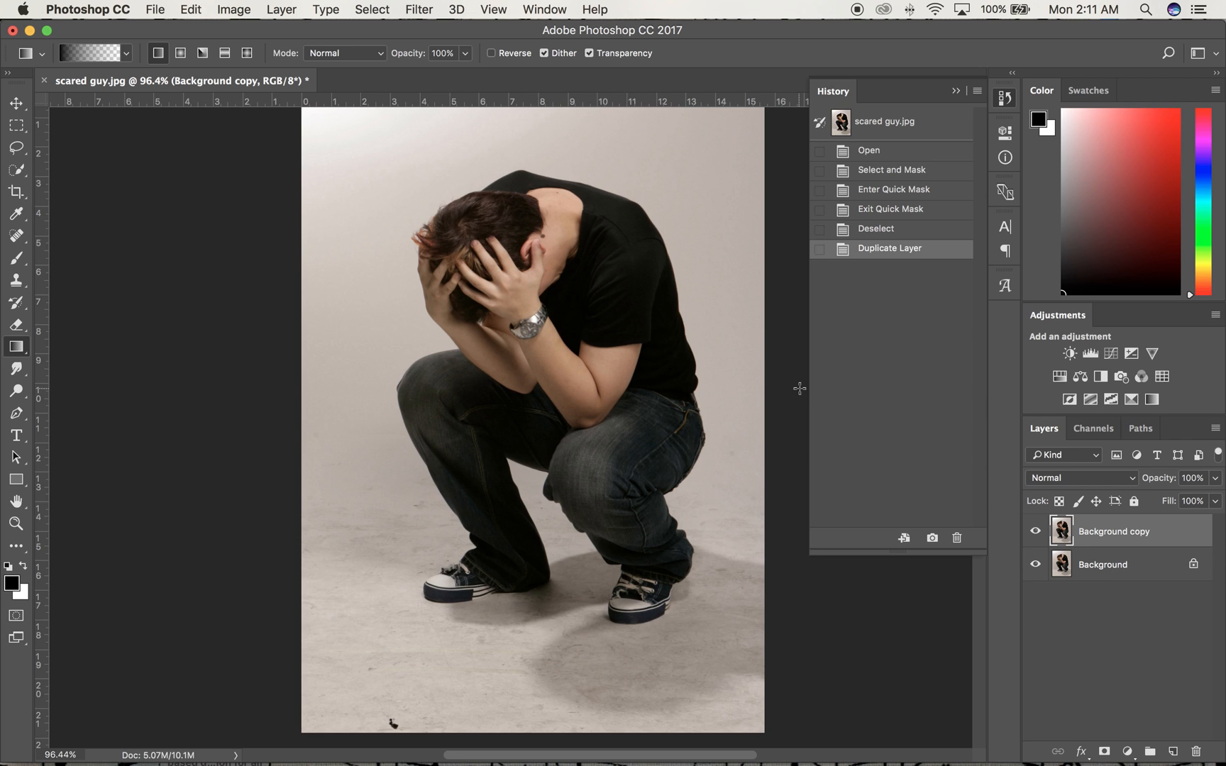
Extend the canvas downward by anchoring it at the top centre and setting its height to 45 inches
left_click(234, 9)
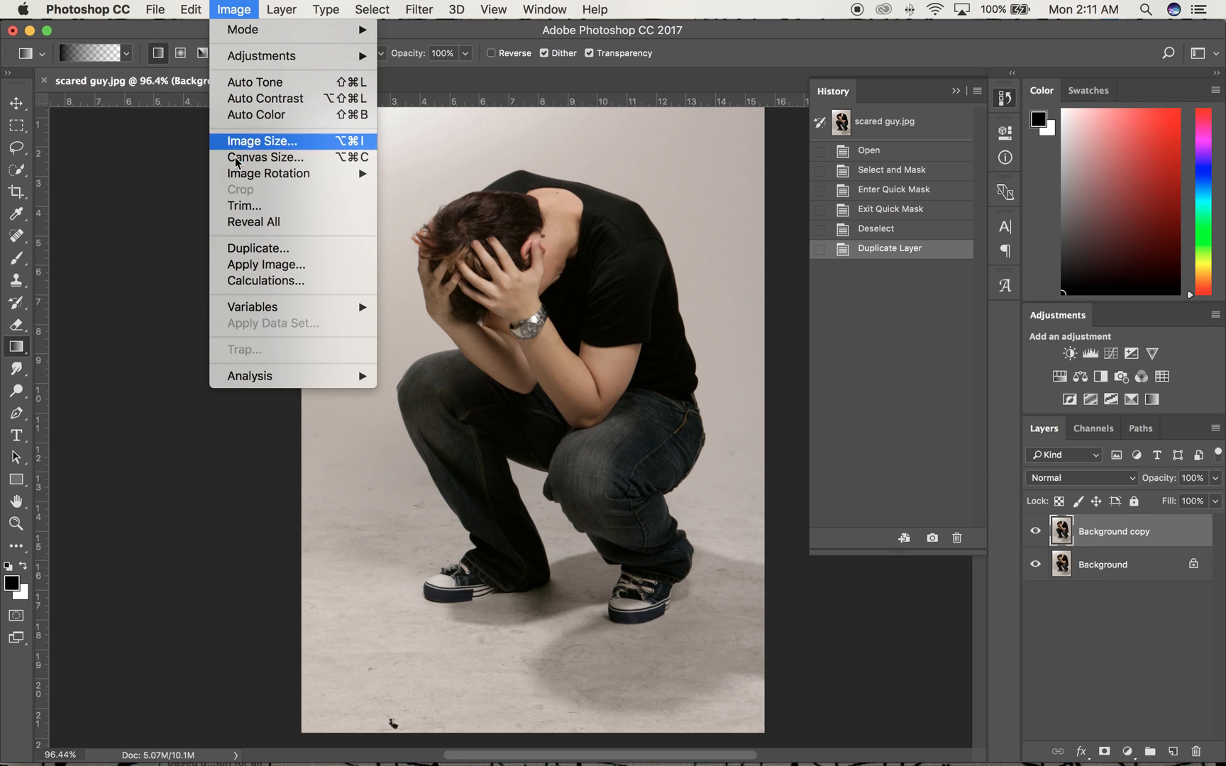
left_click(664, 299)
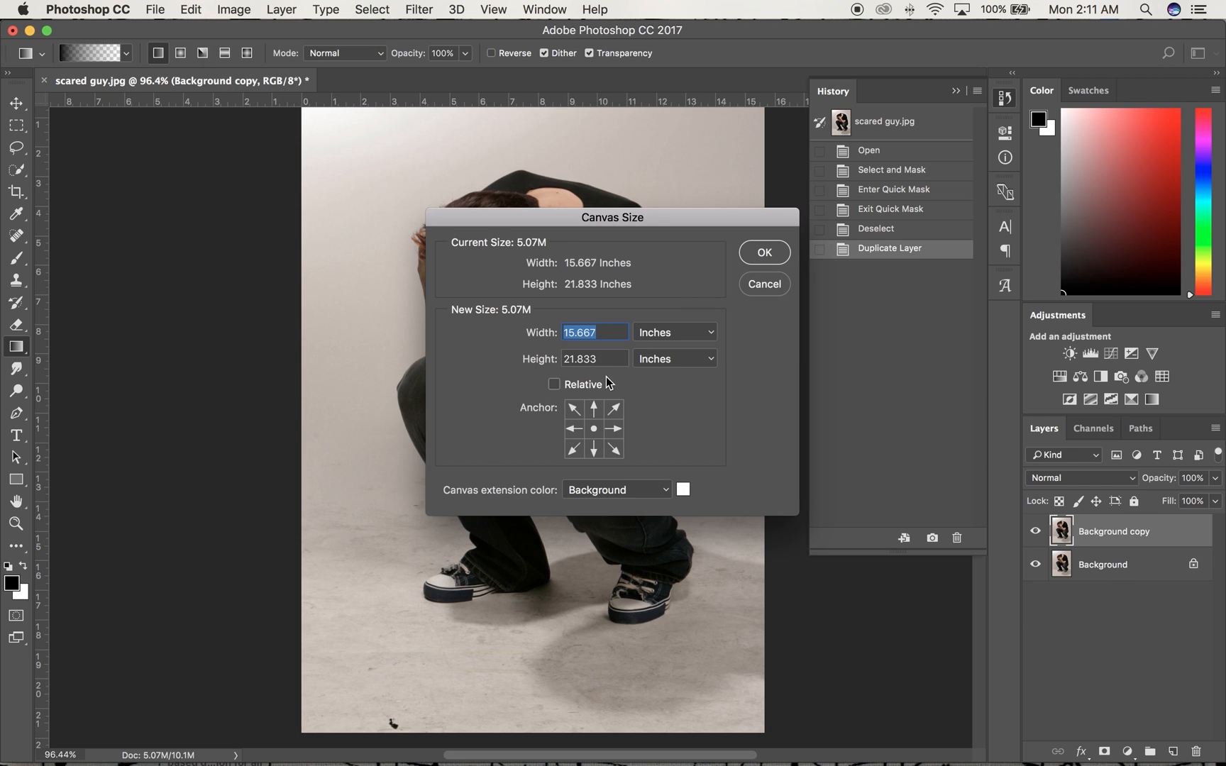
left_click(594, 409)
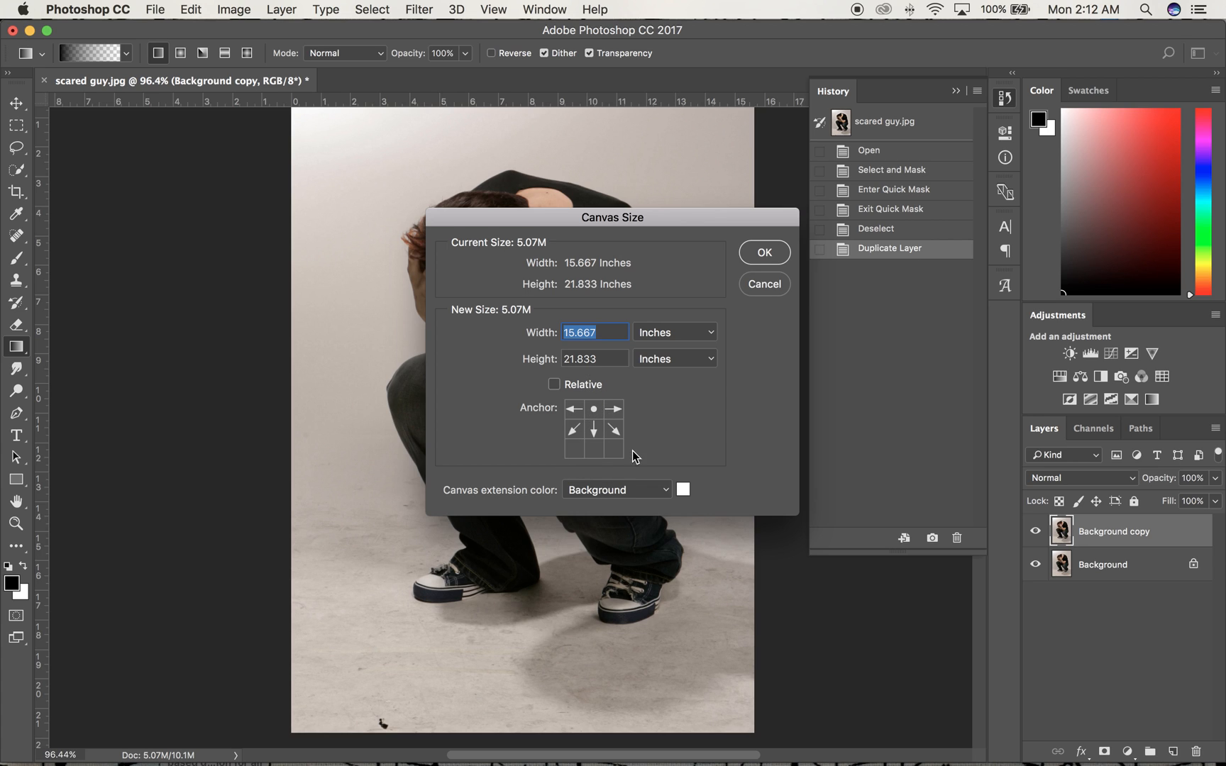
left_click(594, 429)
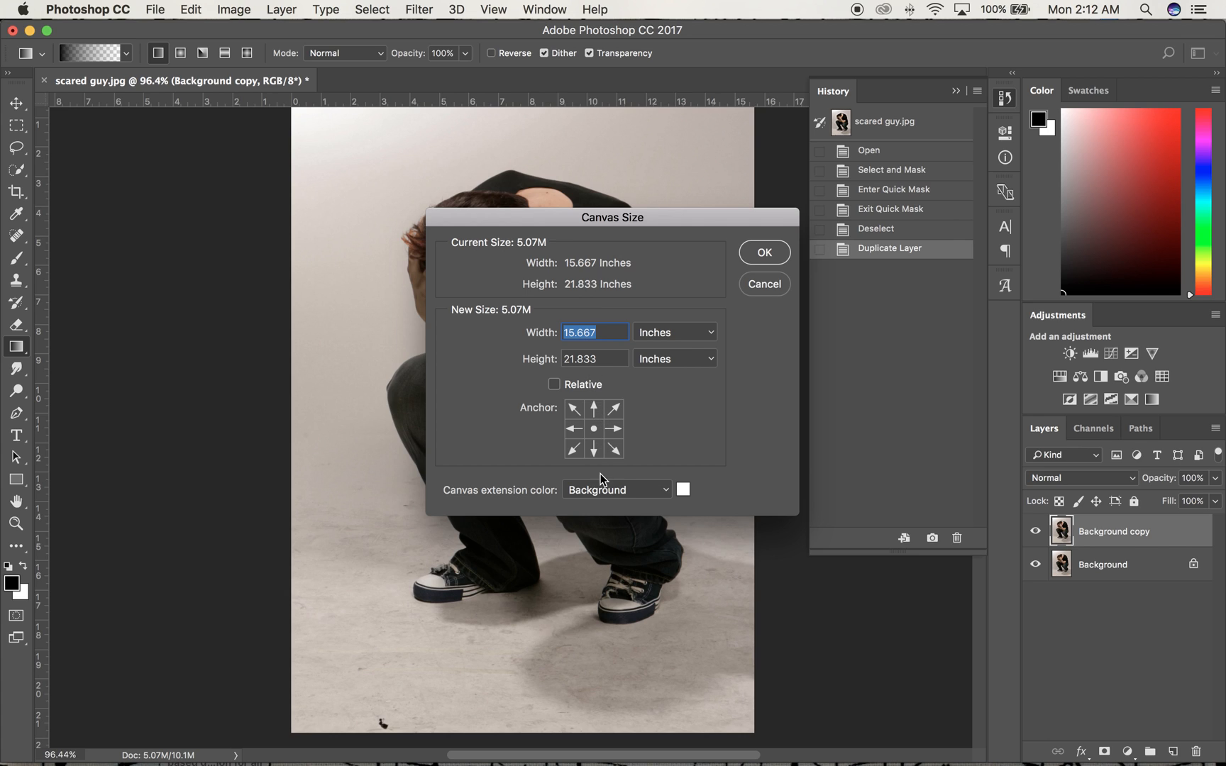
left_click(598, 411)
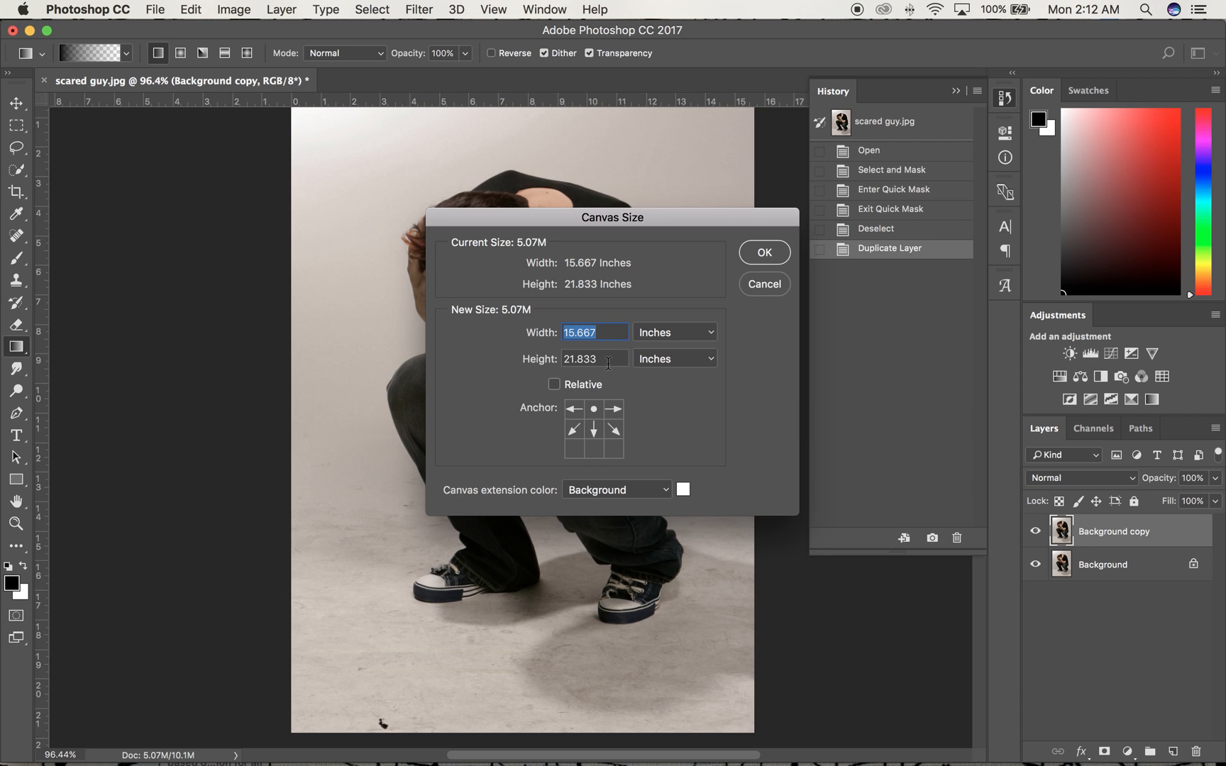
key("Tab")
type("45")
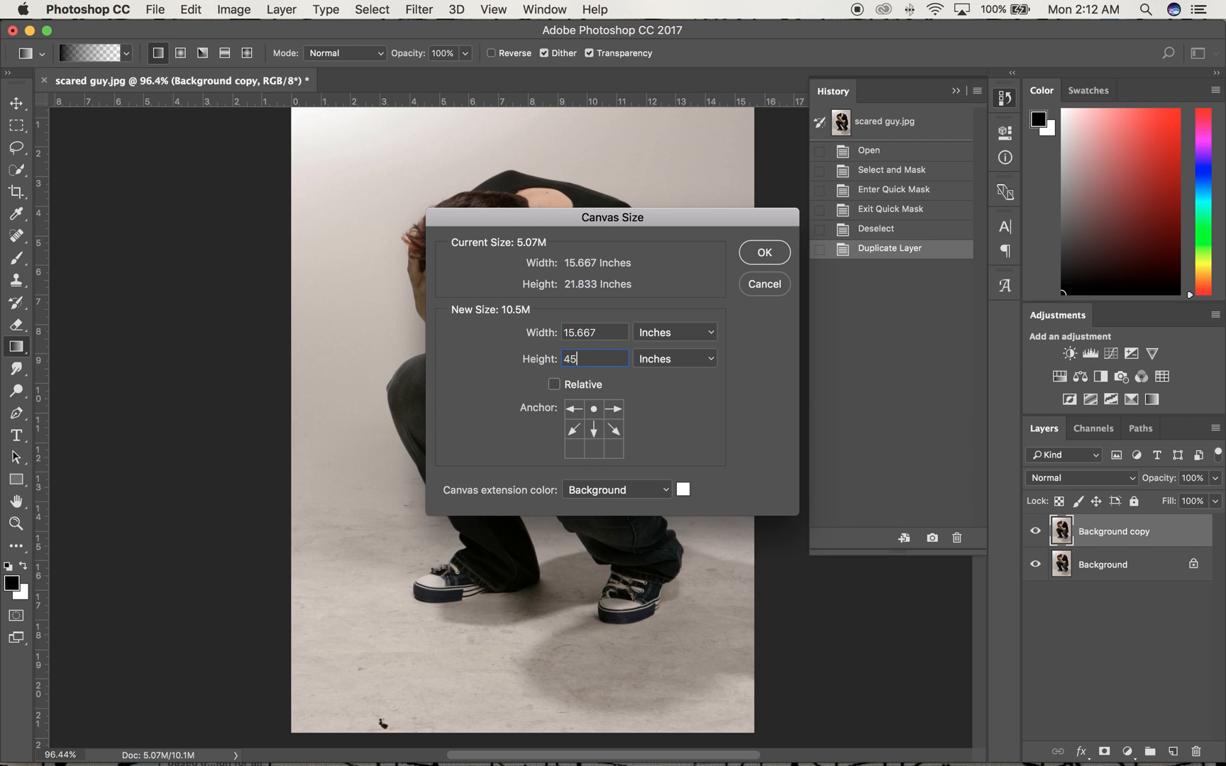
left_click(763, 252)
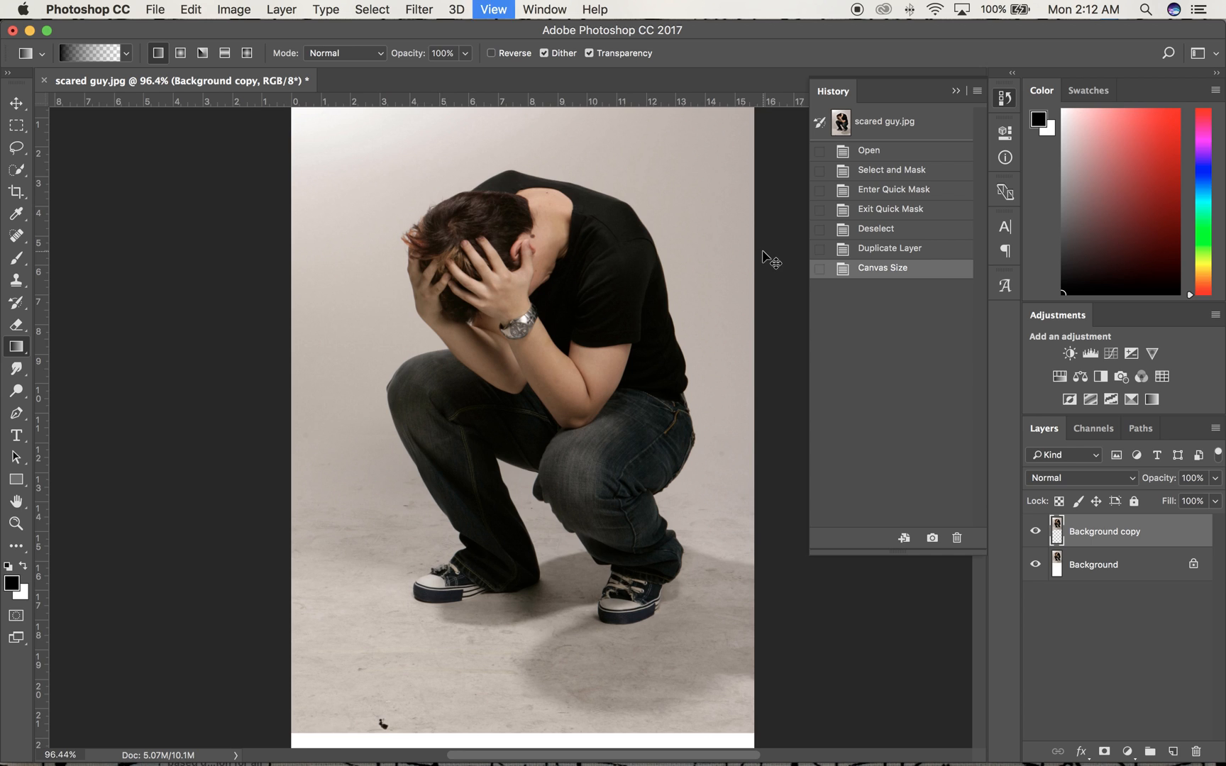
Select the crouching man, including his shoes, on the Background copy layer with the Quick Selection tool
key("super+0")
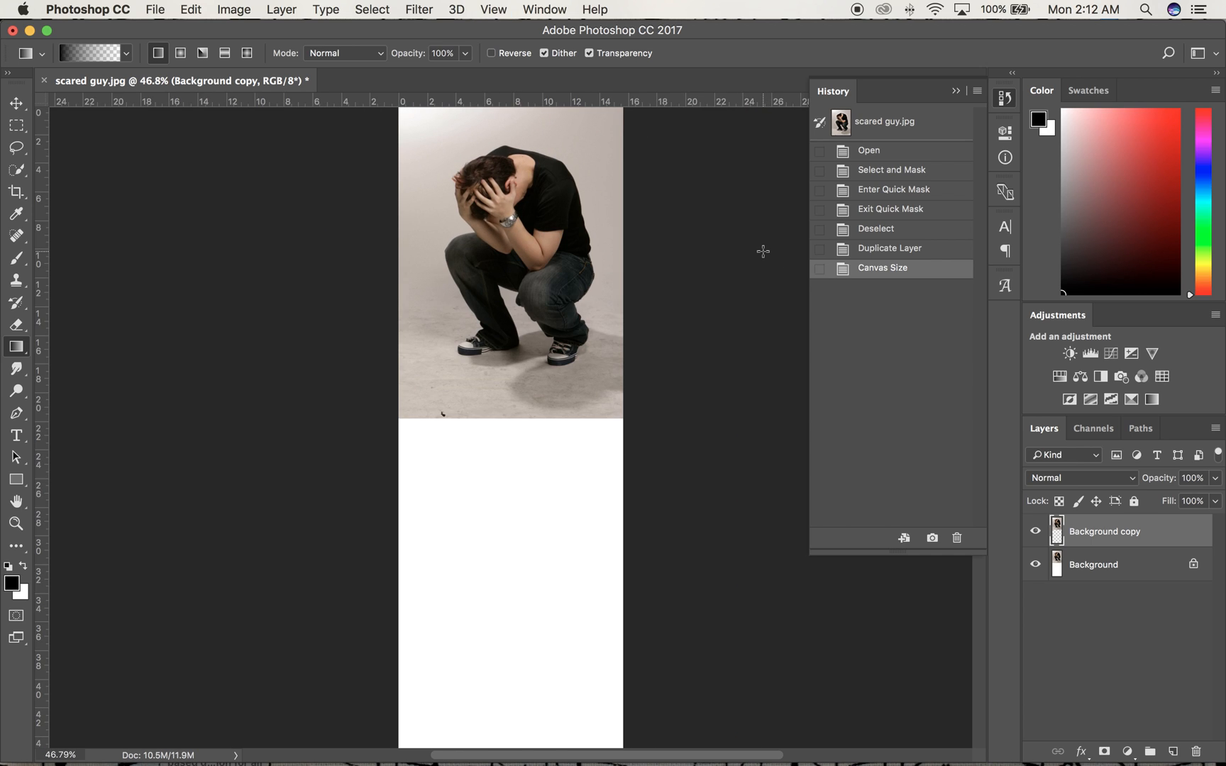
key("super+1")
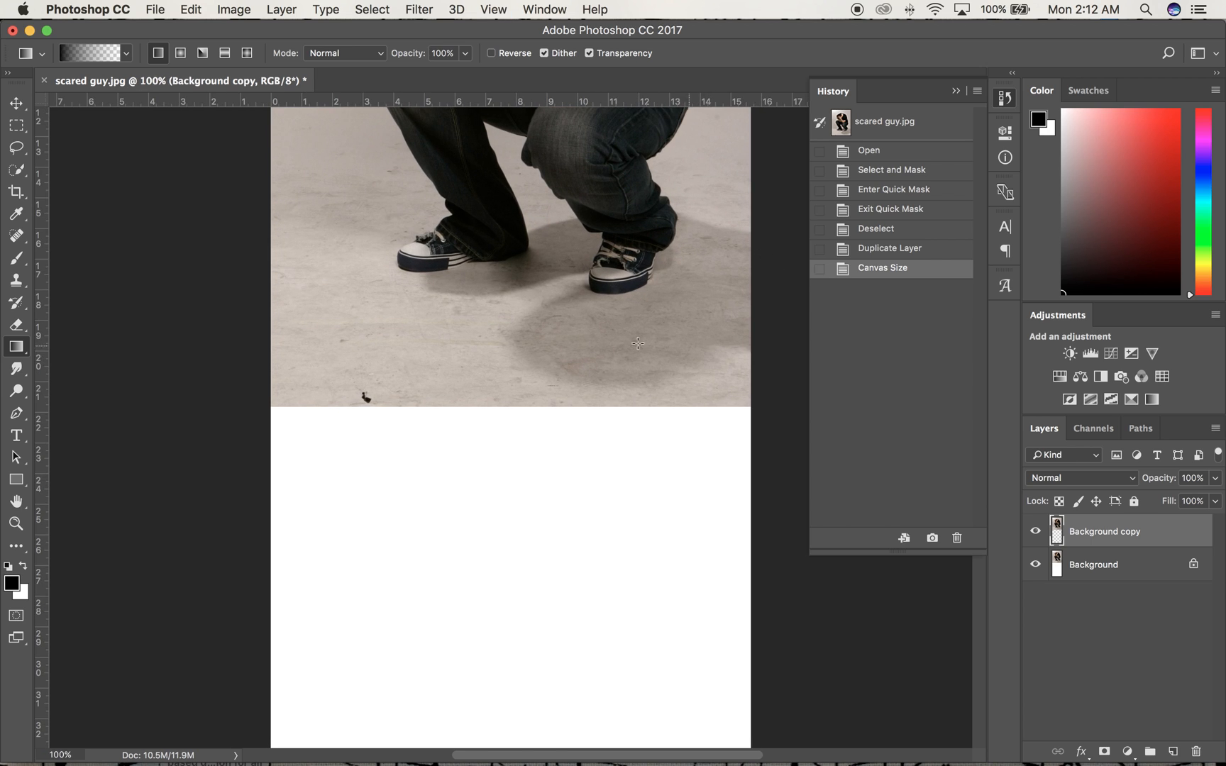
scroll(550, 352, "up", 10)
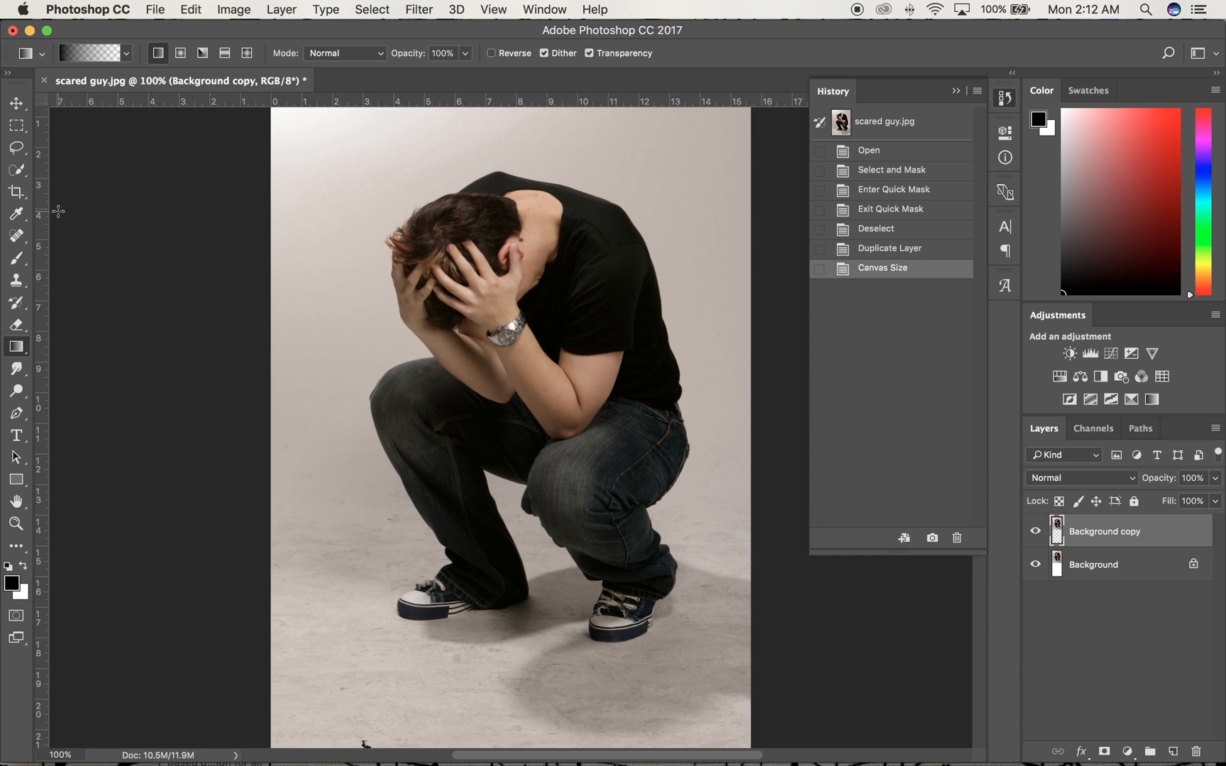
left_click(15, 170)
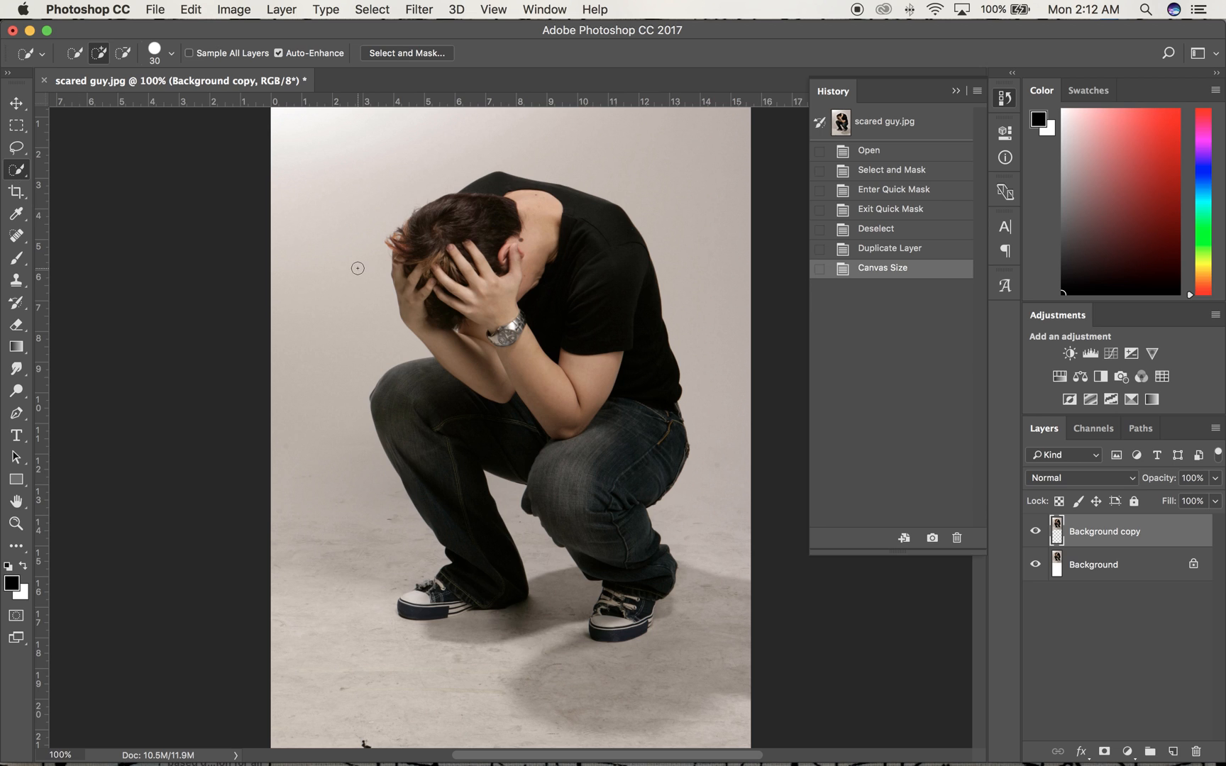
mouse_move(591, 267)
left_mouse_down()
mouse_move(473, 215)
mouse_move(424, 295)
mouse_move(470, 352)
mouse_move(415, 408)
mouse_move(448, 479)
mouse_move(455, 443)
left_mouse_up()
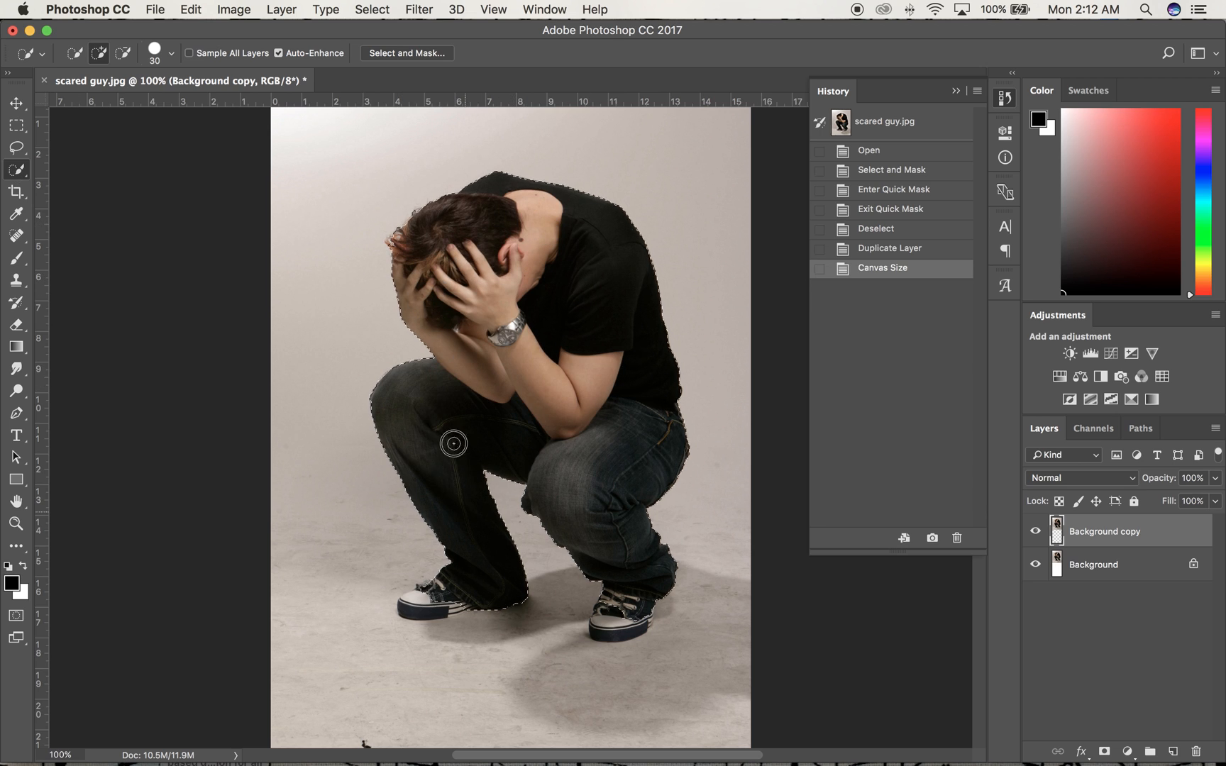
left_click(599, 628)
scroll(426, 614, "left", 2)
scroll(420, 603, "left", 1)
left_click(489, 601)
left_click(512, 595)
scroll(617, 562, "up", 1)
scroll(617, 562, "right", 1)
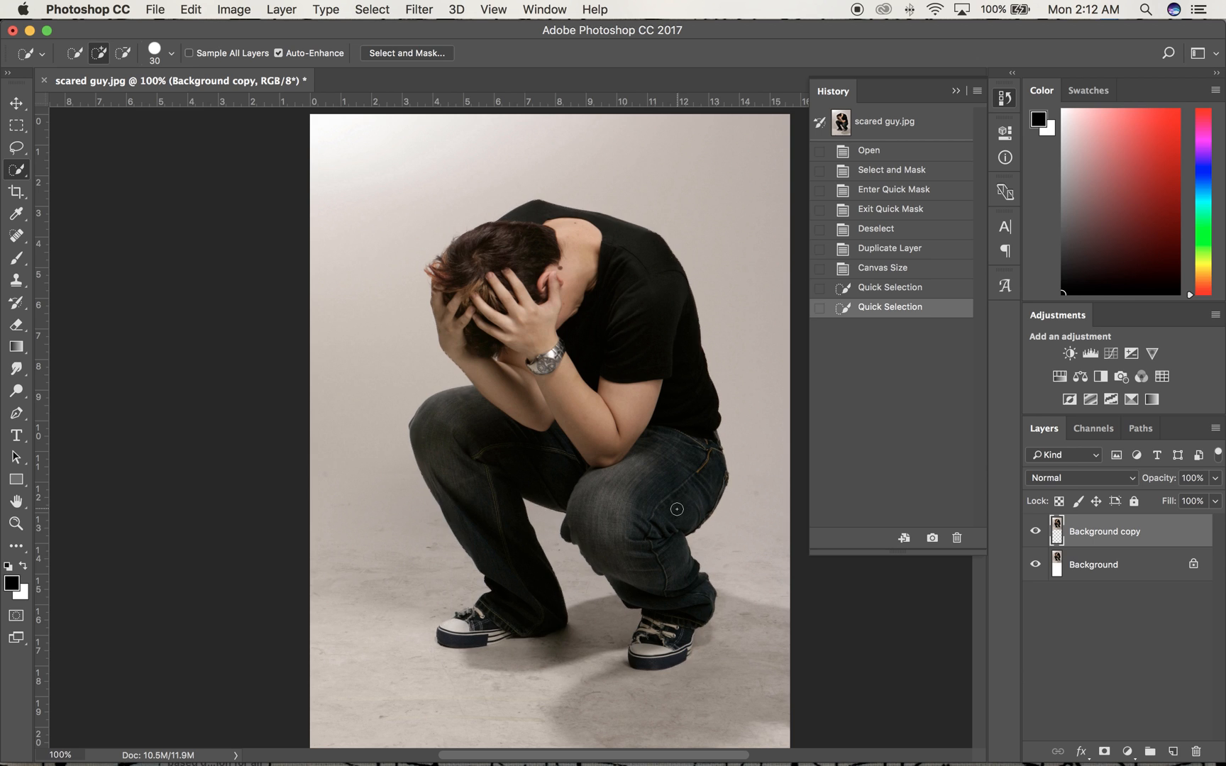
Turn the selection into a Quick Mask and set the Brush tool's hardness to 82%
key("q")
key("super+plus")
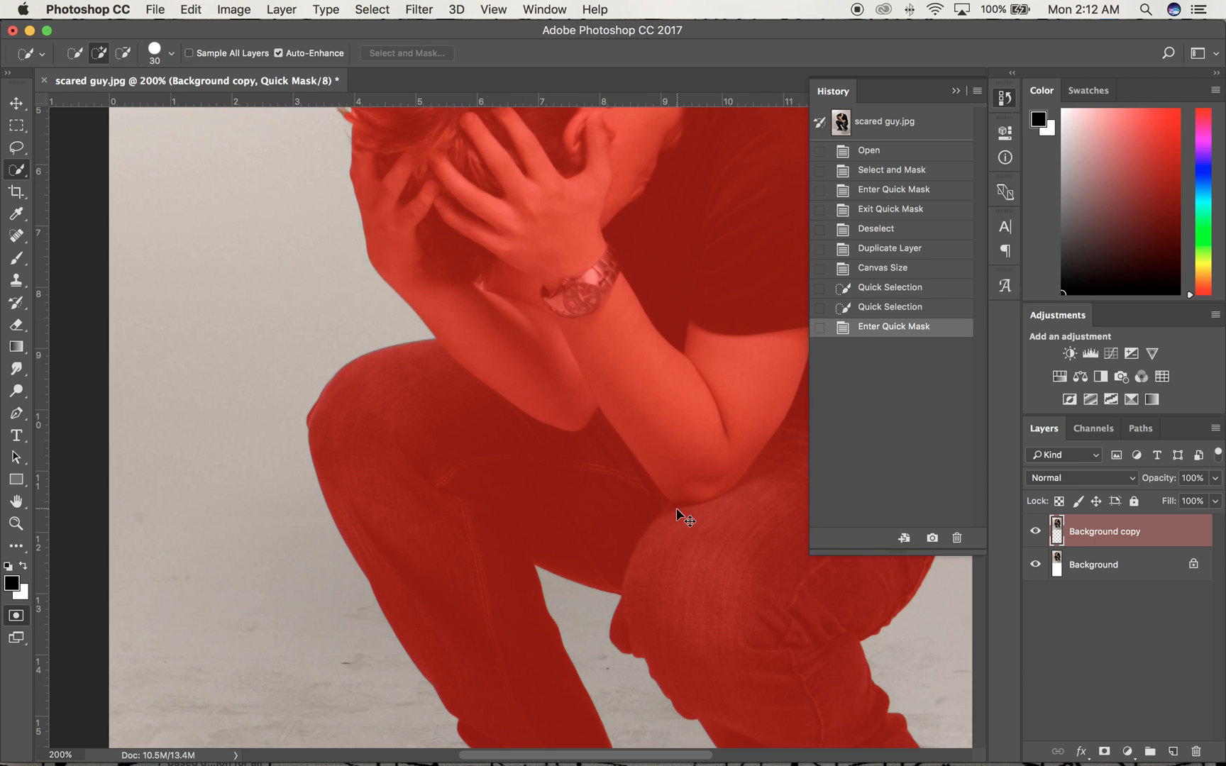
scroll(491, 335, "up", 10)
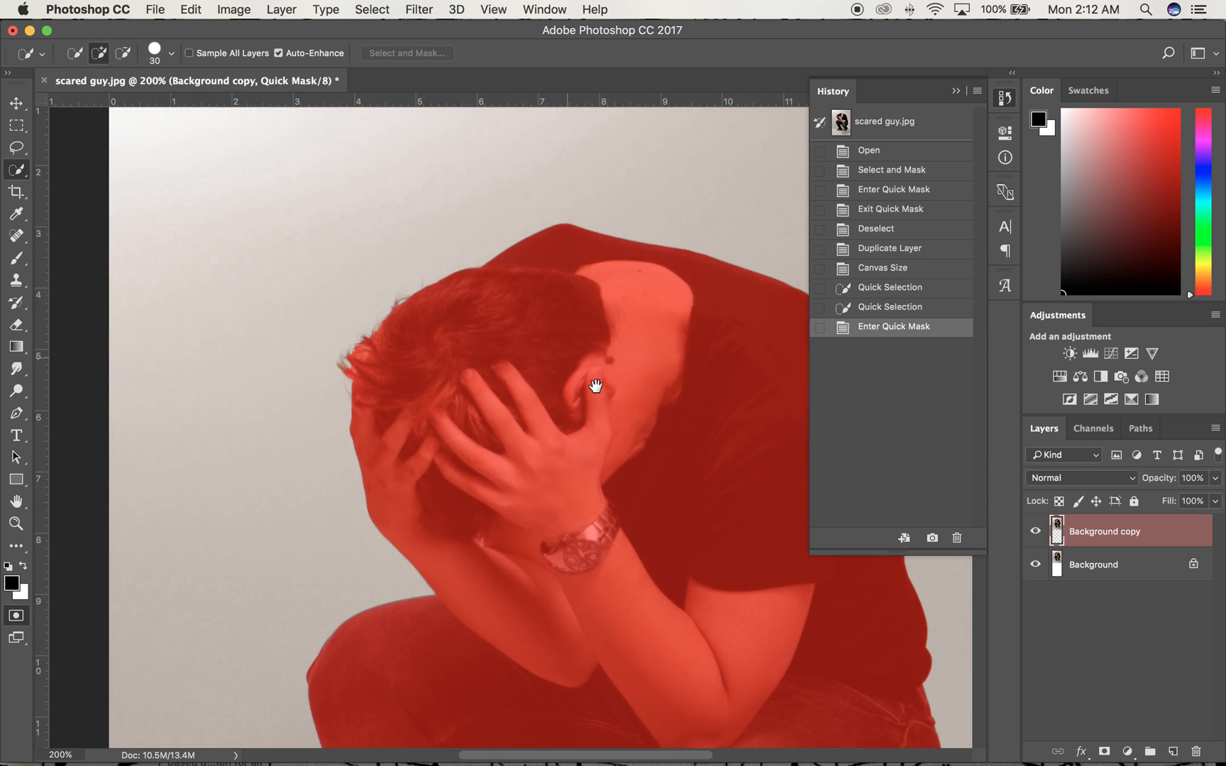
scroll(546, 387, "down", 2)
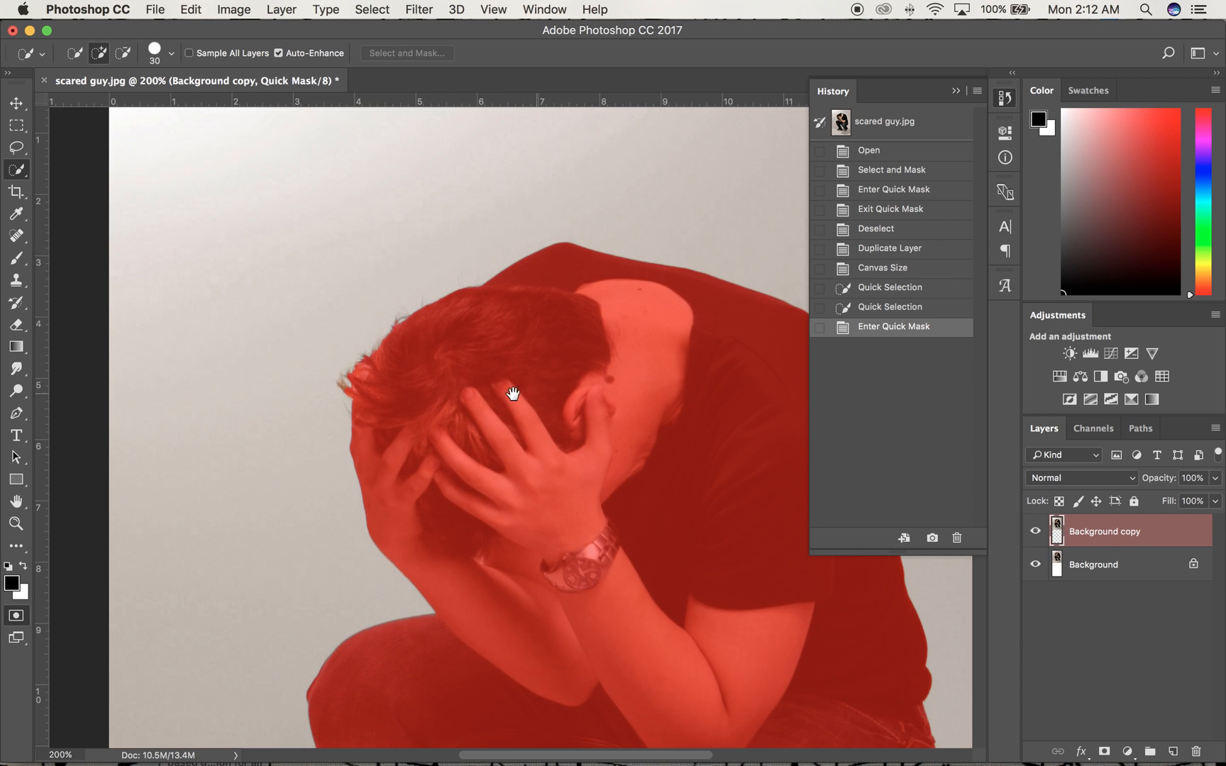
left_click(27, 260)
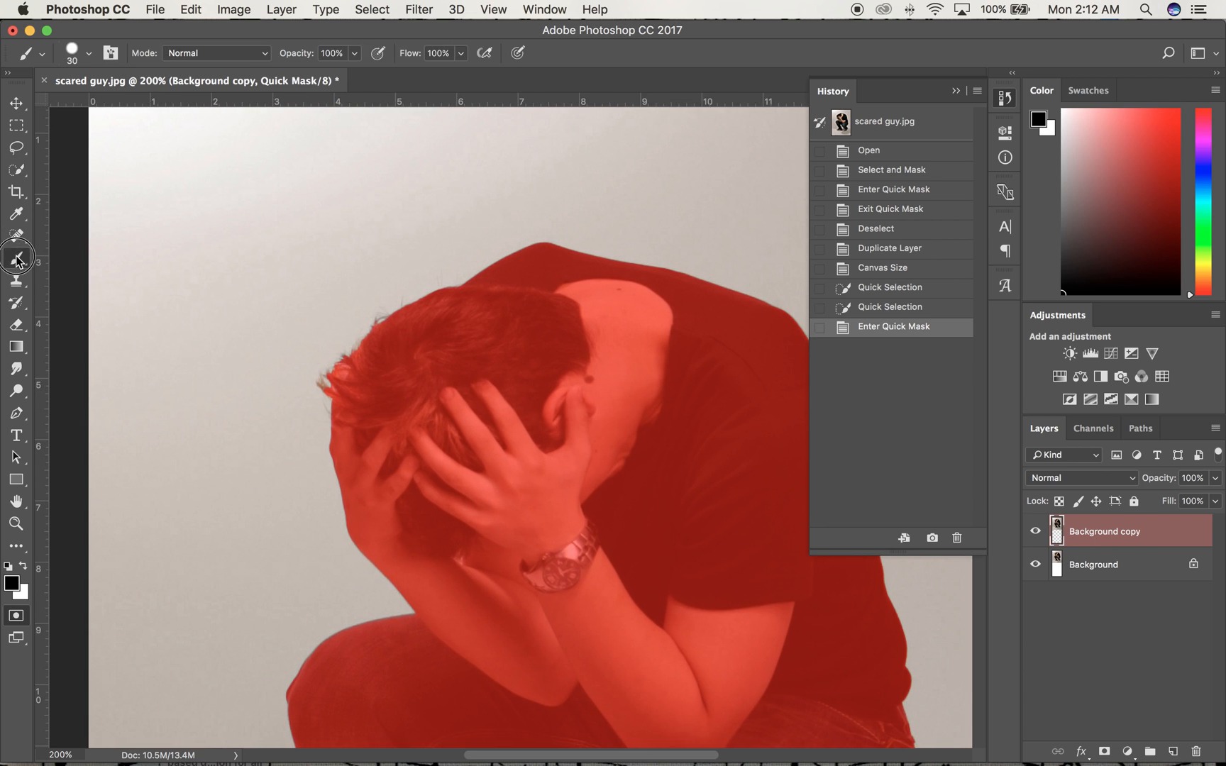
left_click(89, 53)
left_click_drag(182, 148, 184, 145)
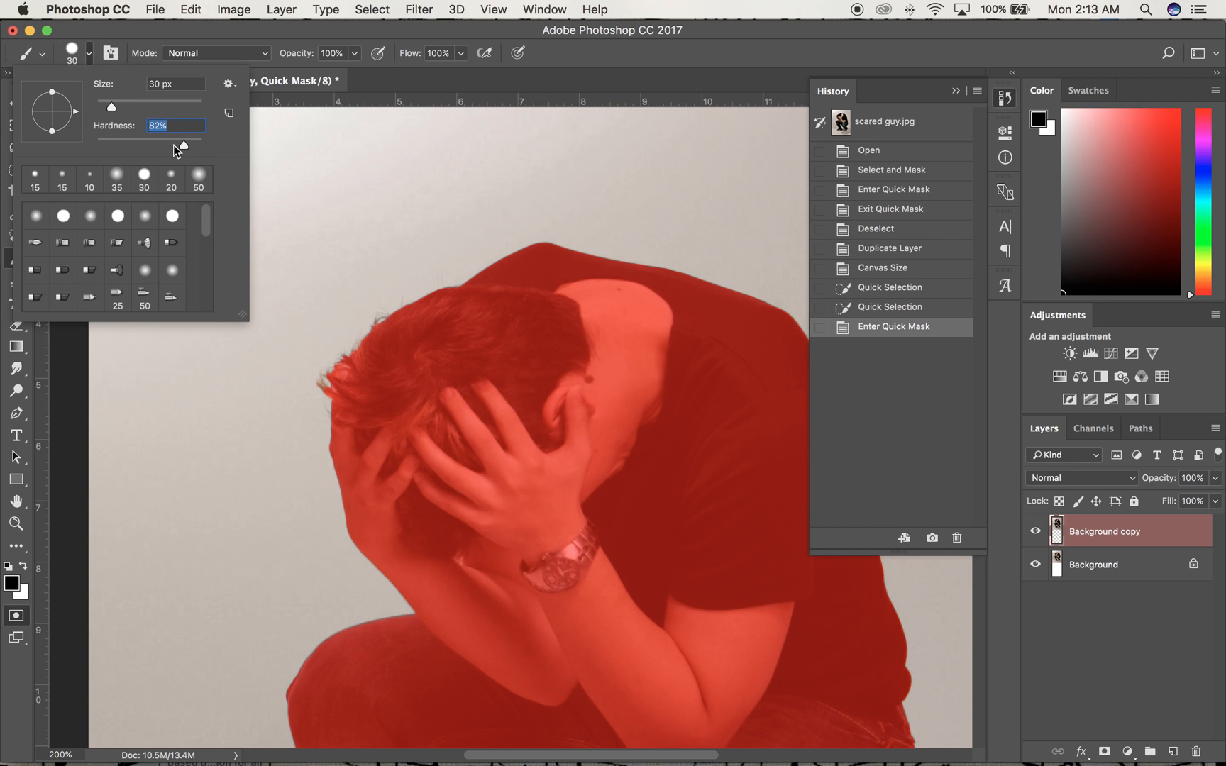
left_click(407, 90)
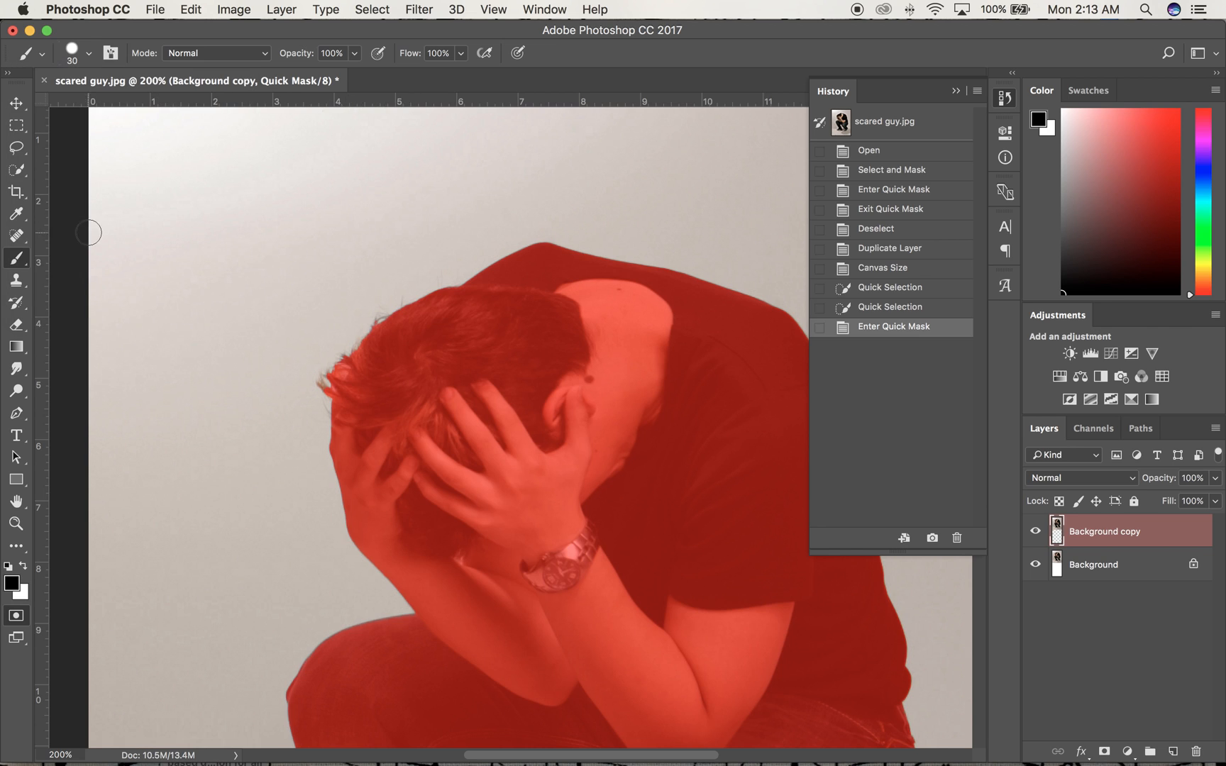
Paint the missed hair edges at the front of the man's head into the Quick Mask with an 8 px brush
key("bracketleft")
key("bracketleft")
left_click_drag(319, 383, 380, 326)
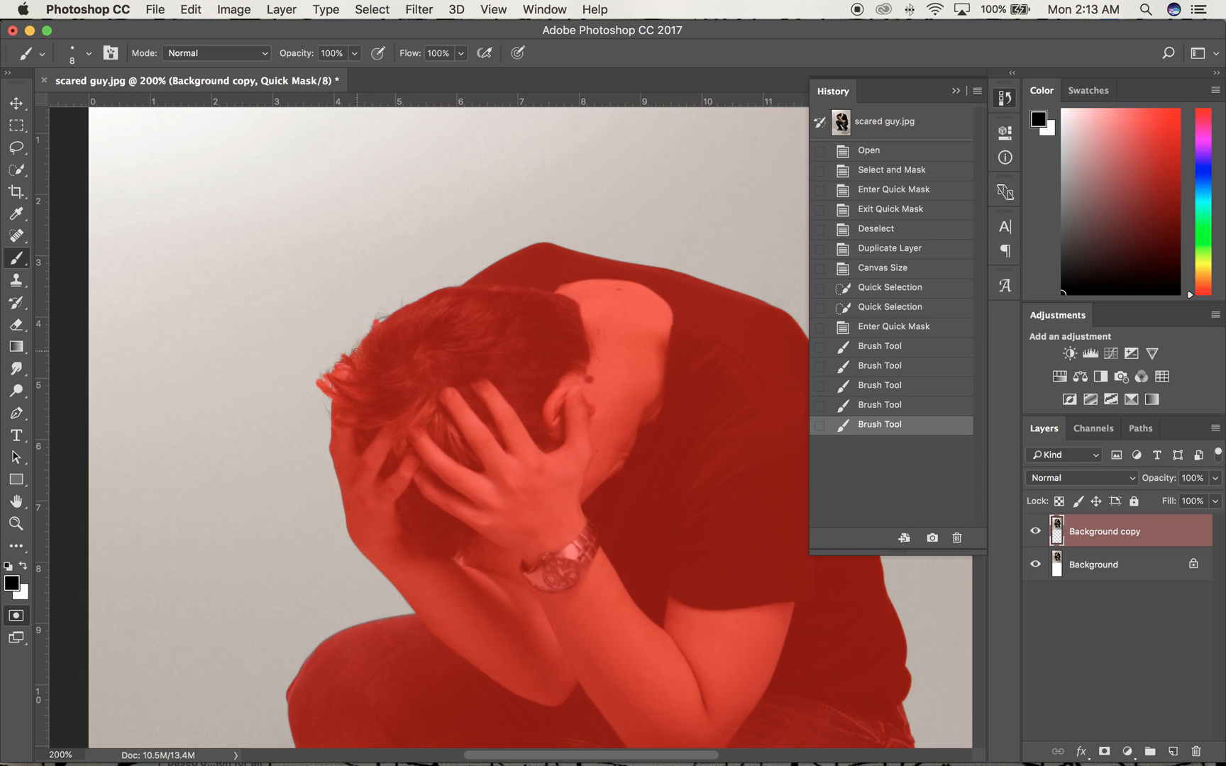
left_click(352, 354)
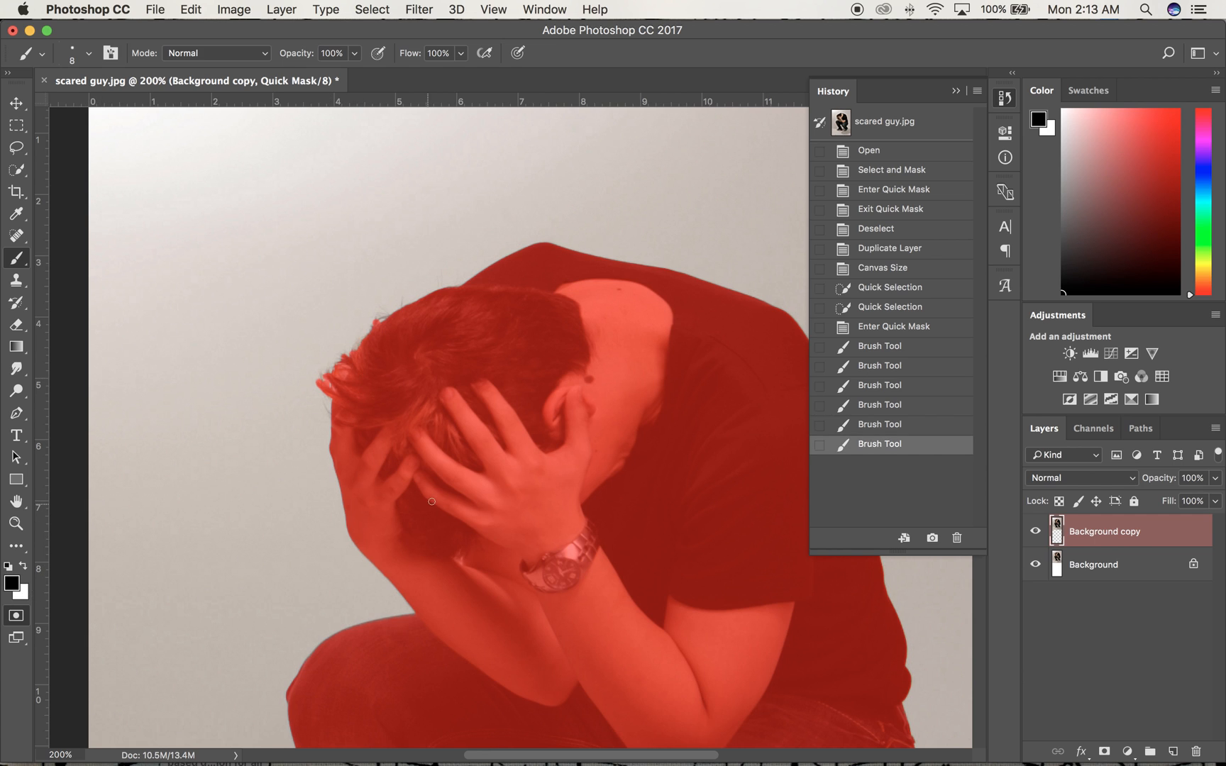
Paint the missed sole, toe cap and lace edges of both shoes into the Quick Mask with the 8 px black brush
scroll(559, 462, "down", 15)
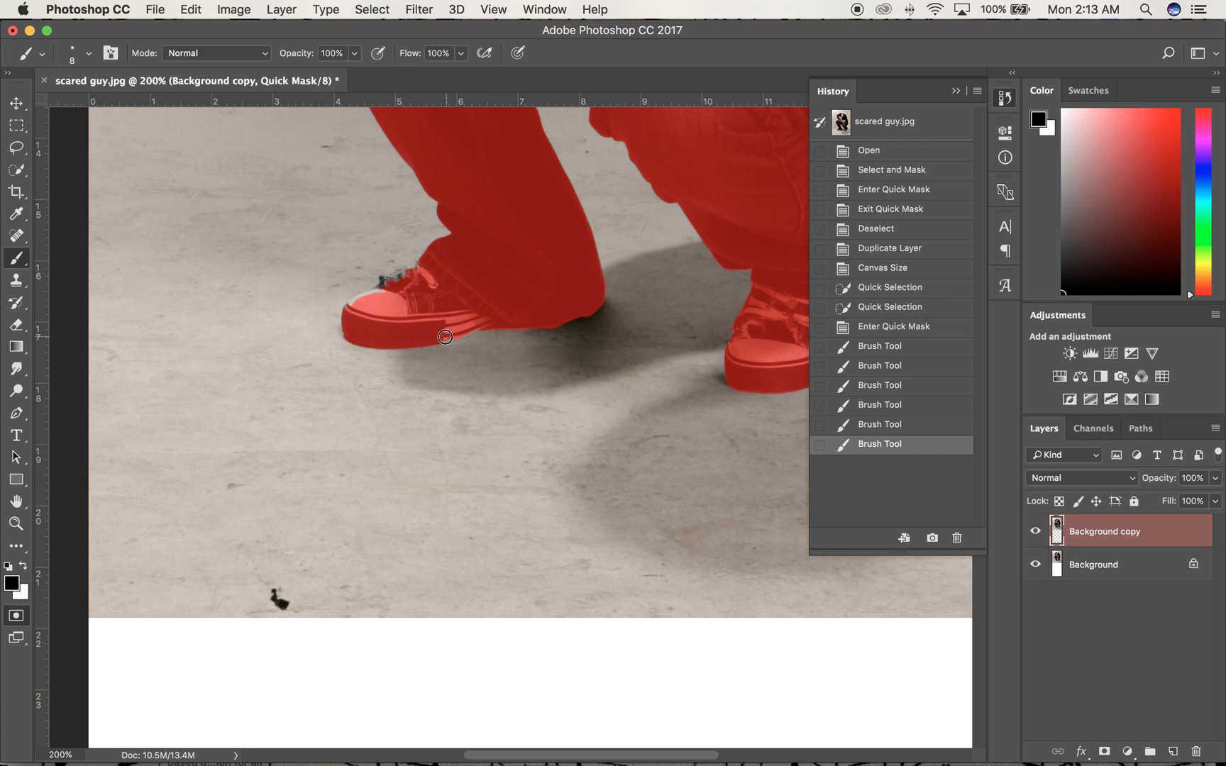
left_click_drag(449, 337, 484, 325)
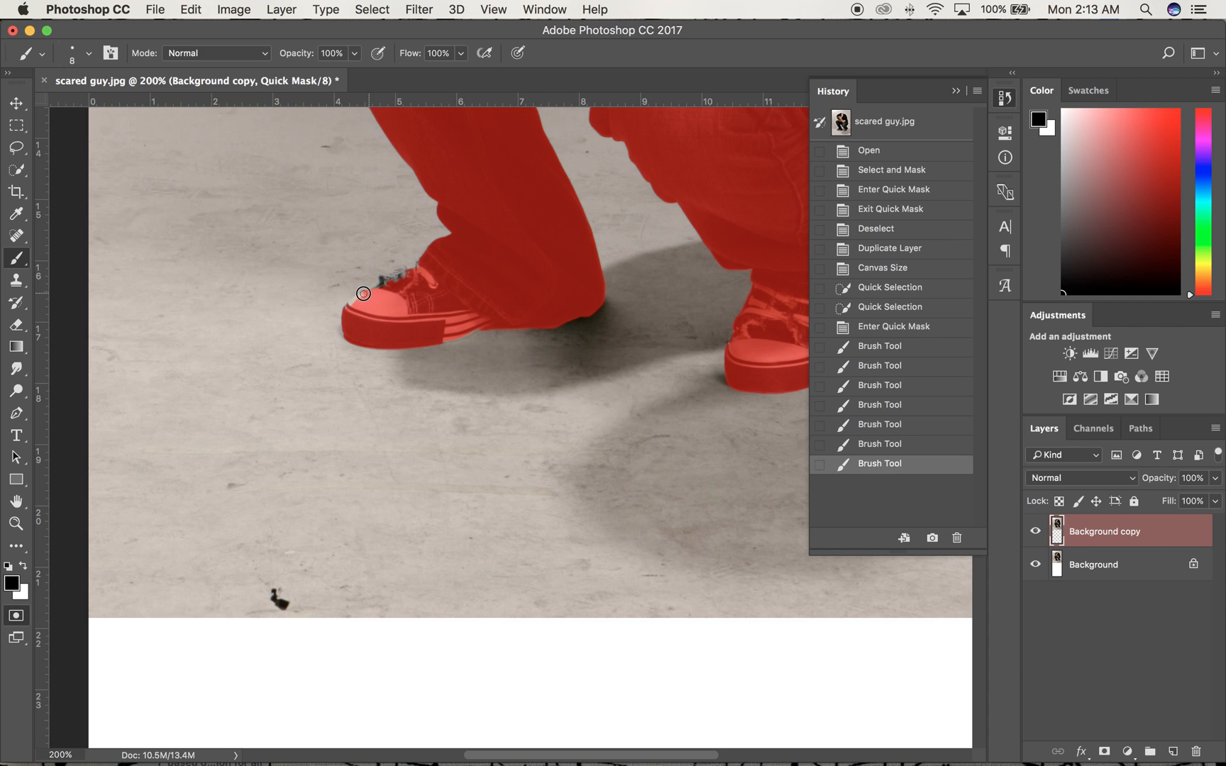
mouse_move(351, 305)
left_mouse_down()
mouse_move(346, 325)
mouse_move(400, 281)
left_mouse_up()
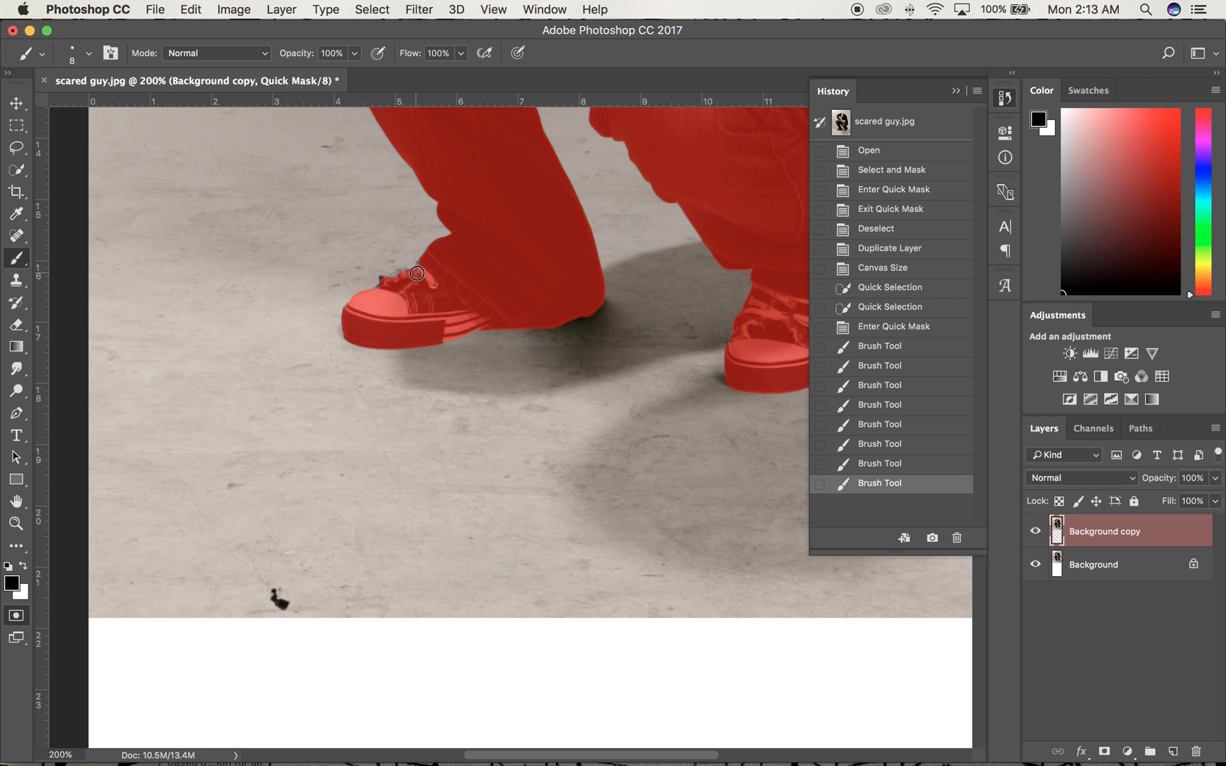
left_click(462, 293)
scroll(553, 374, "right", 10)
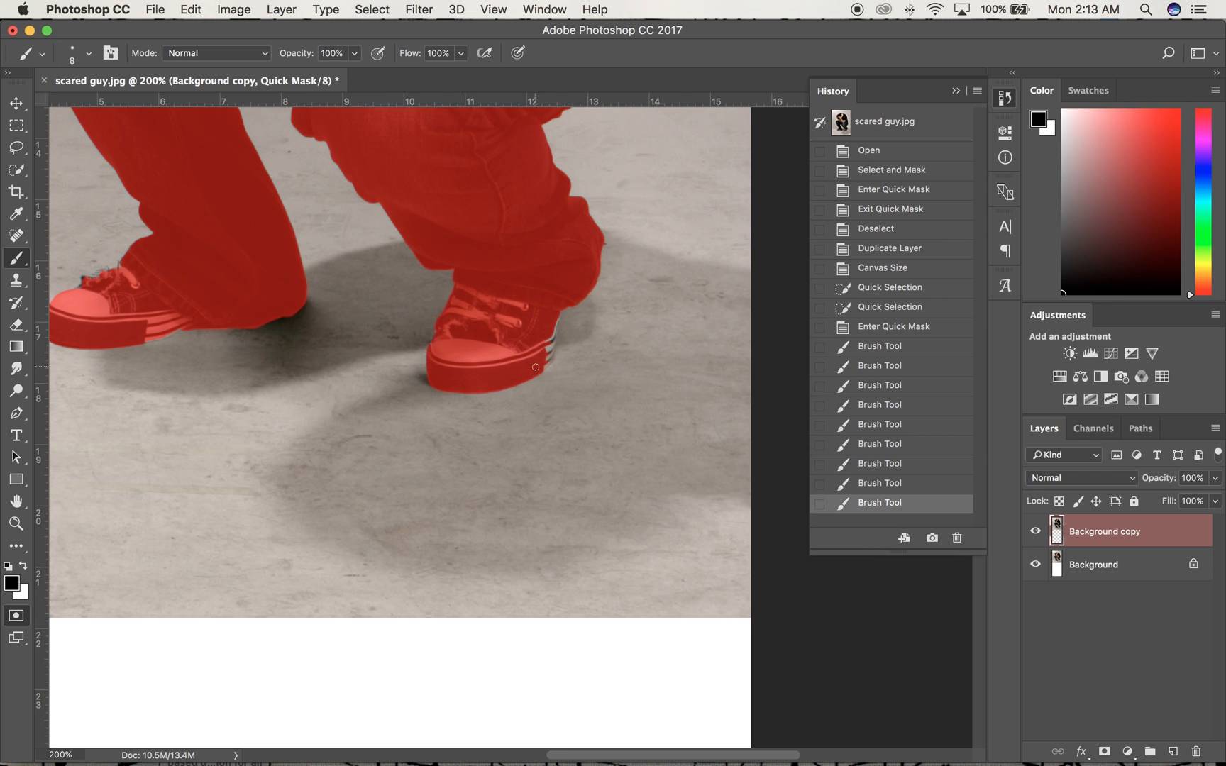
mouse_move(538, 366)
left_mouse_down()
mouse_move(555, 314)
mouse_move(542, 359)
mouse_move(554, 317)
left_mouse_up()
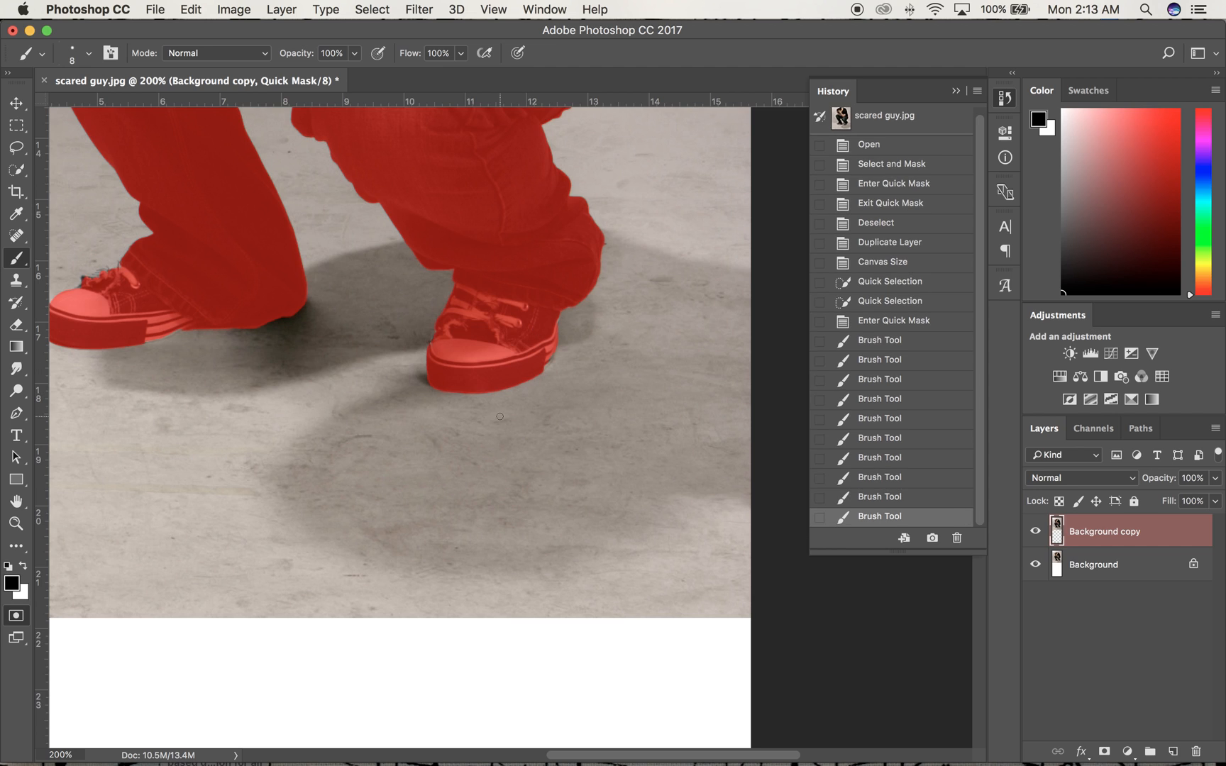
Examine the Quick Mask outline around the whole figure, from the shoes and legs up to the back and head
key("super+0")
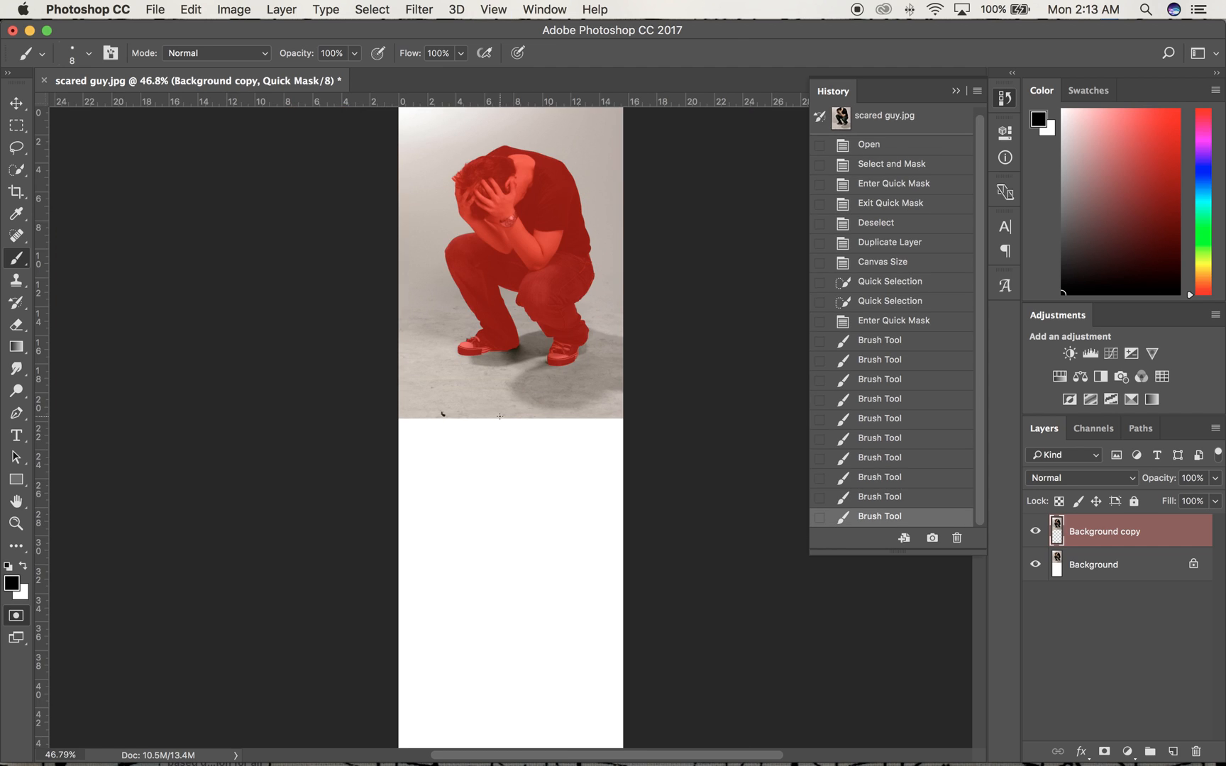
key("super+equal")
key("super+equal")
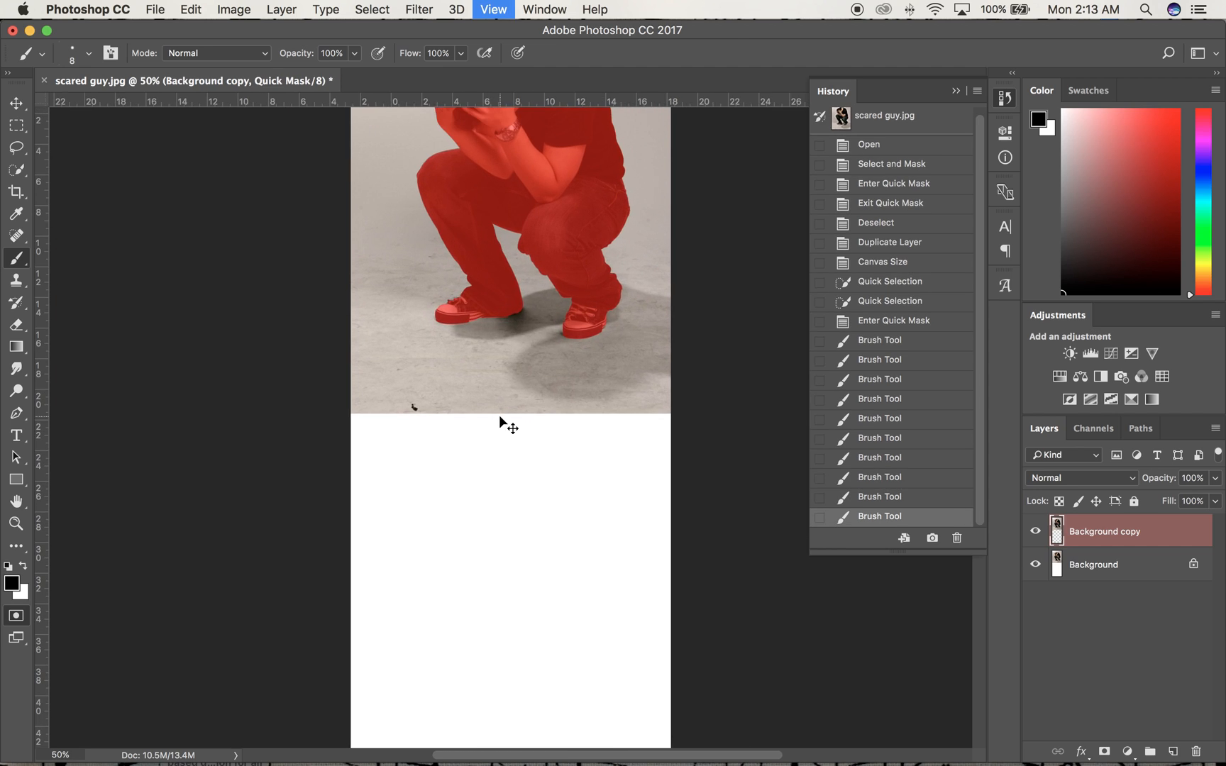
key("super+equal")
key("super+equal")
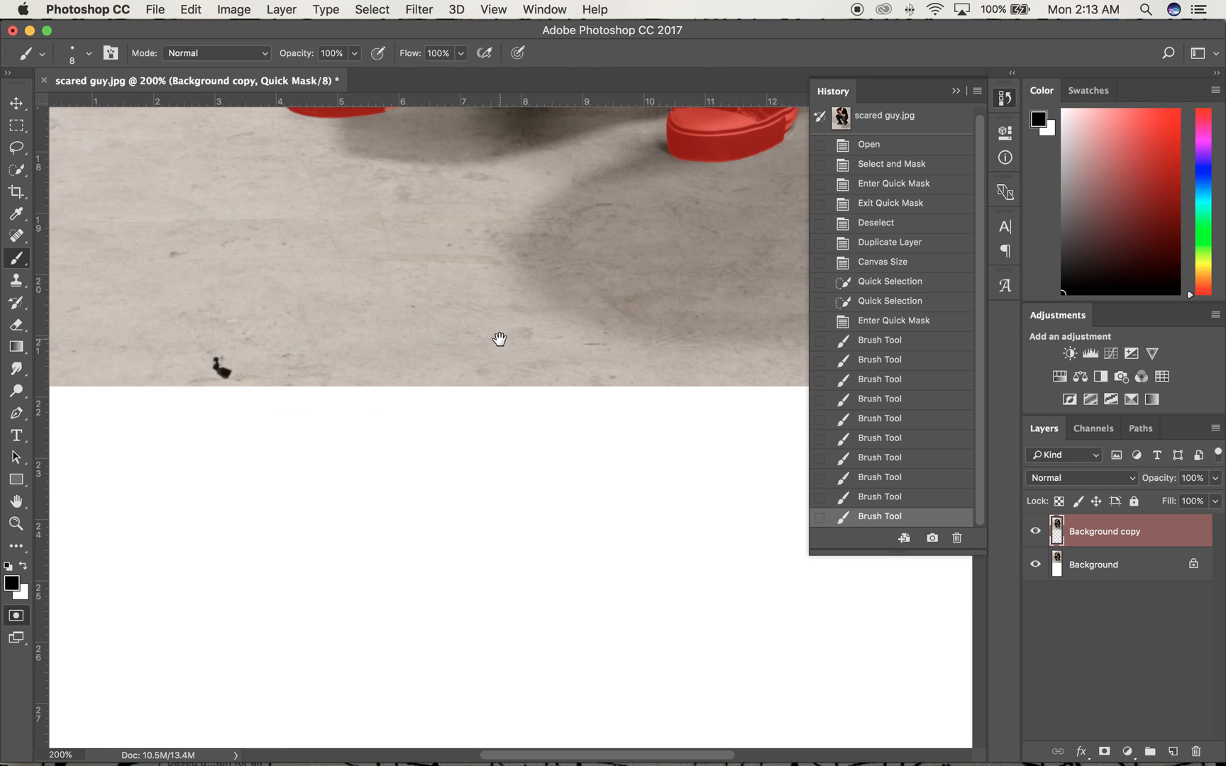
scroll(501, 340, "up", 5)
scroll(500, 341, "up", 4)
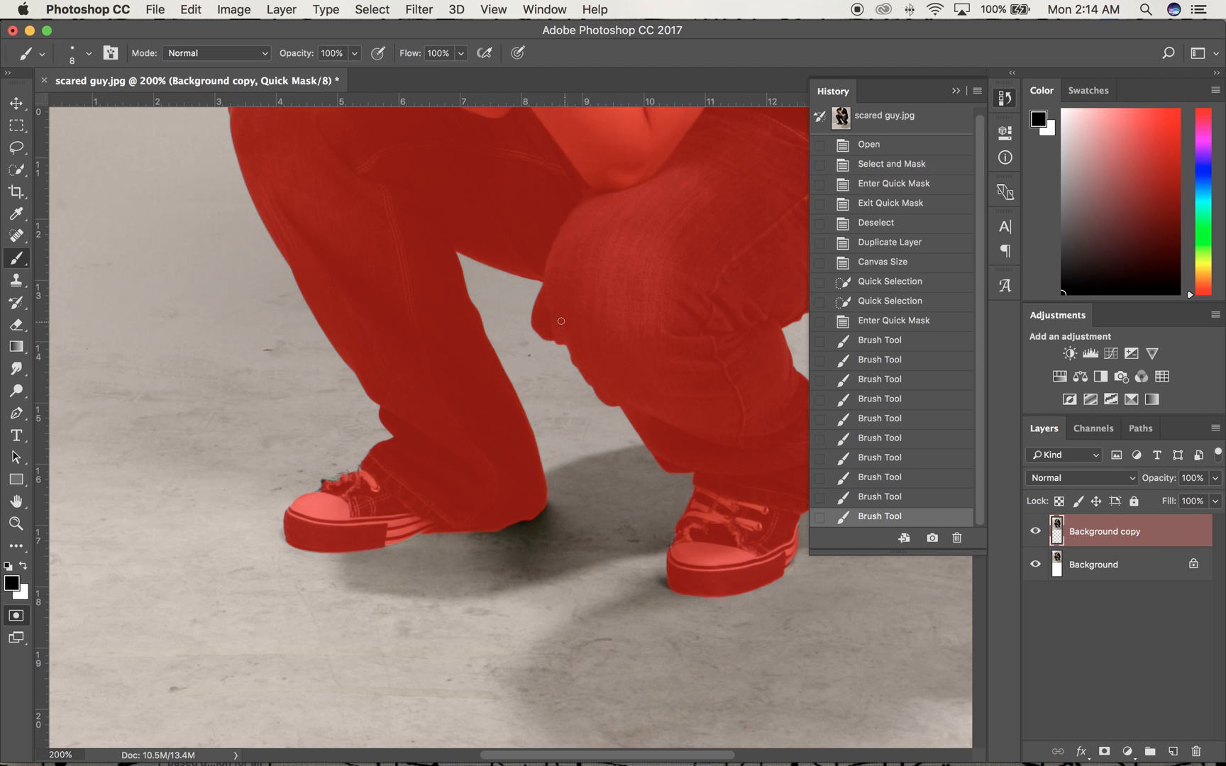
scroll(635, 446, "right", 5)
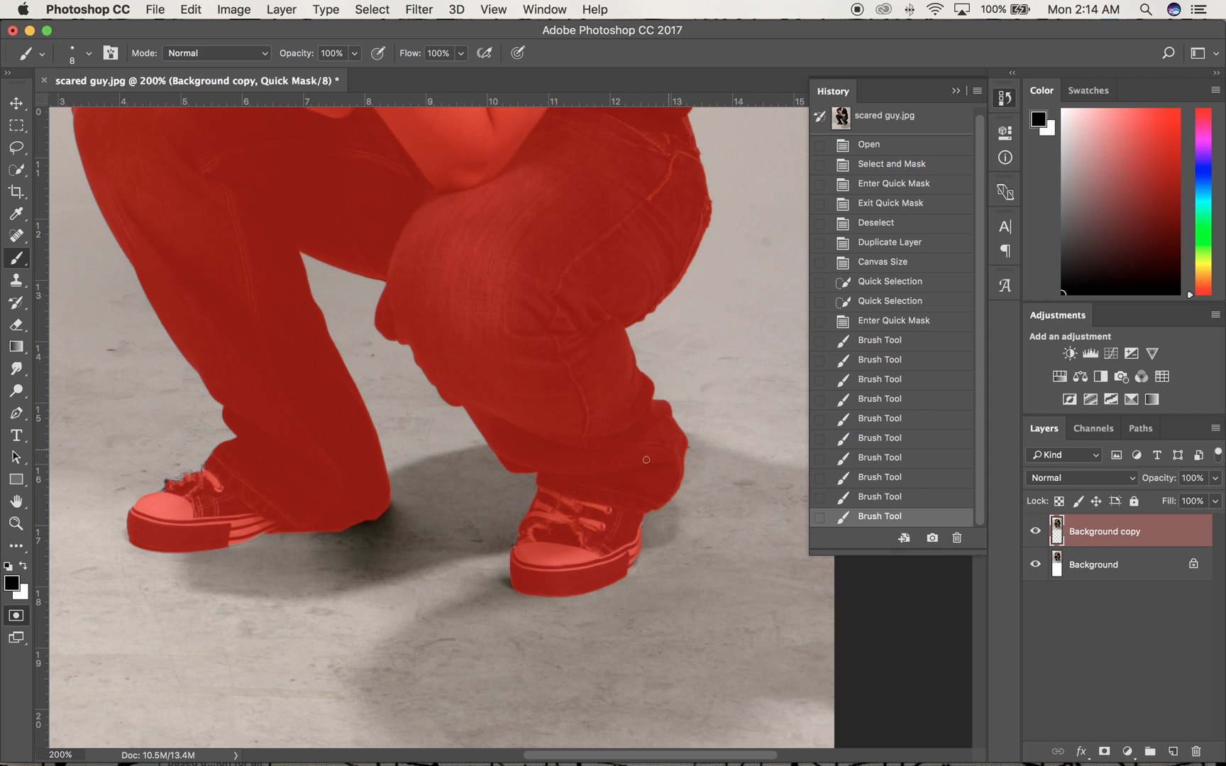
scroll(410, 451, "up", 10)
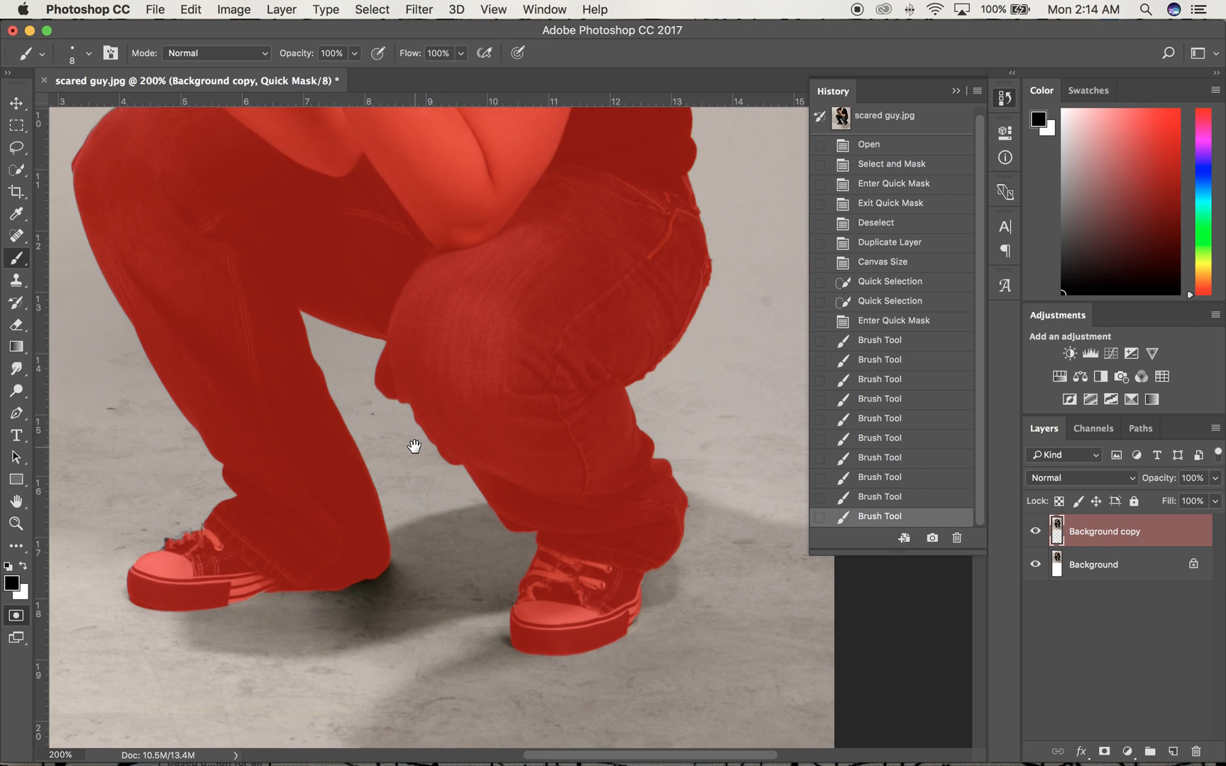
scroll(414, 447, "up", 10)
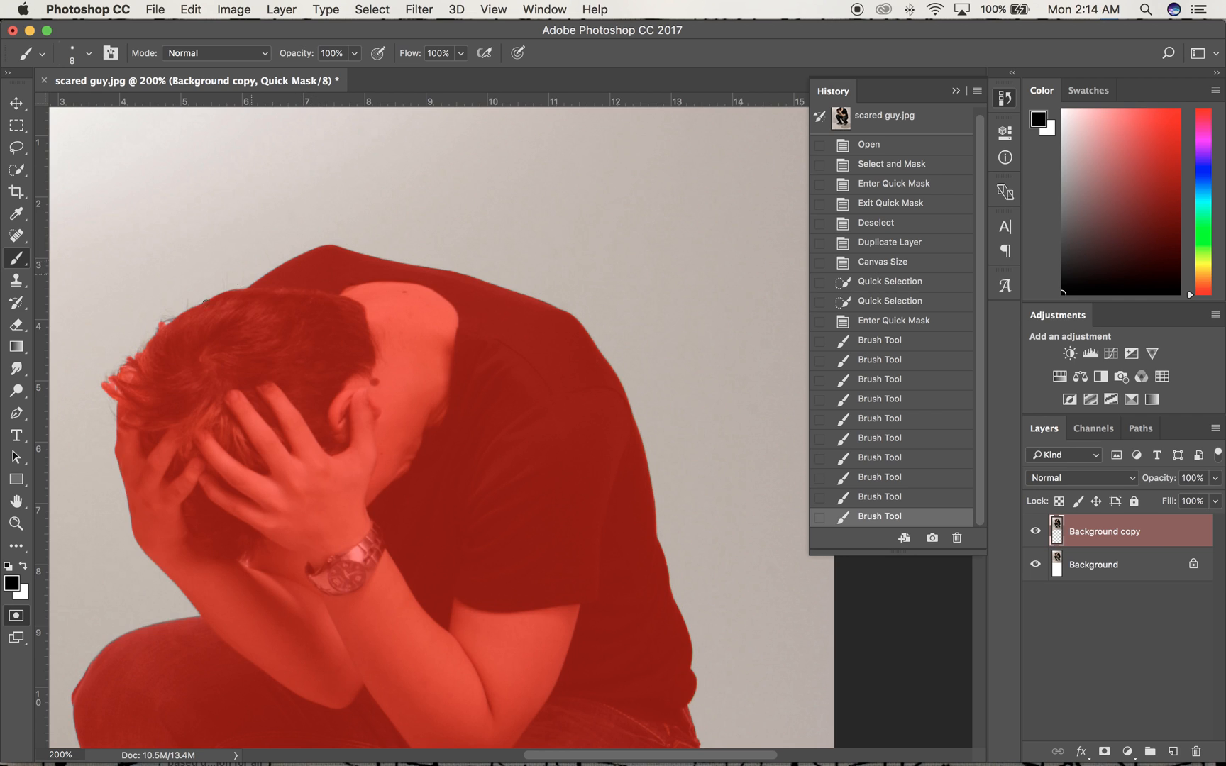
Trim the Quick Mask along the top of the shoulders and the lower back with a 40 px white brush
left_click(24, 566)
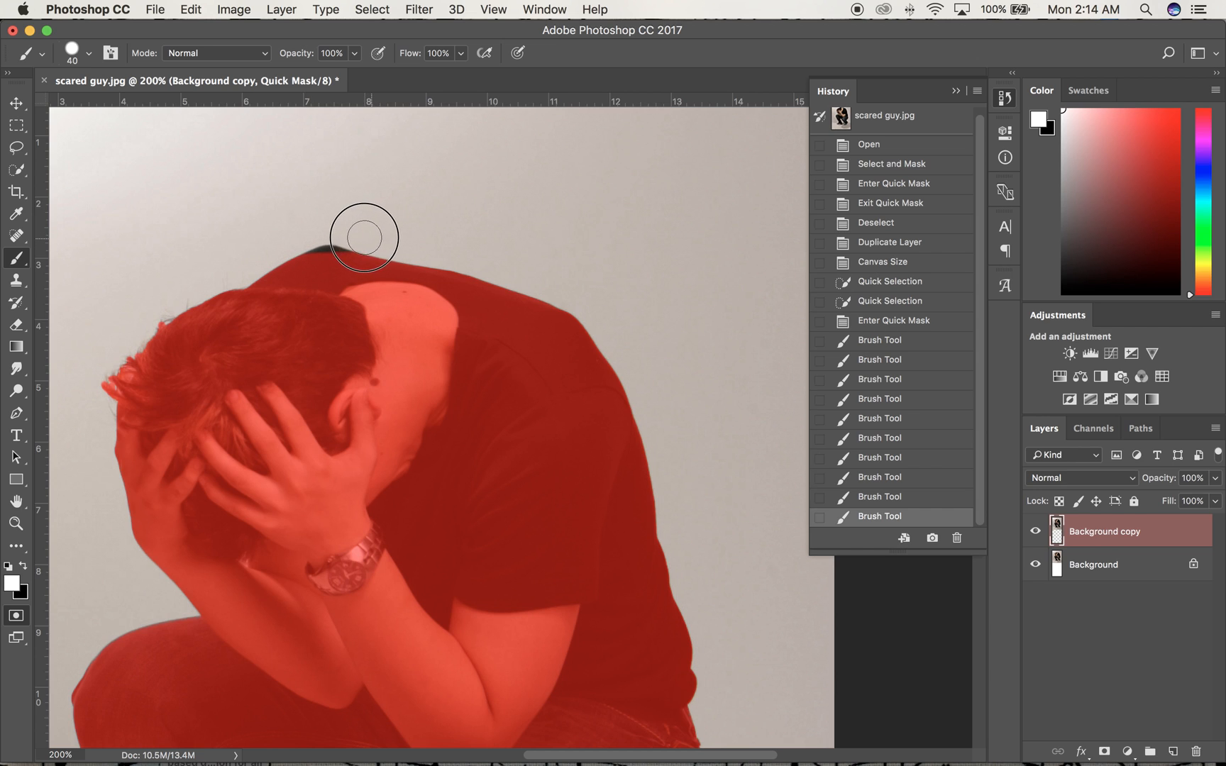
mouse_move(321, 235)
left_mouse_down()
mouse_move(286, 241)
mouse_move(348, 227)
left_mouse_up()
scroll(552, 280, "down", 15)
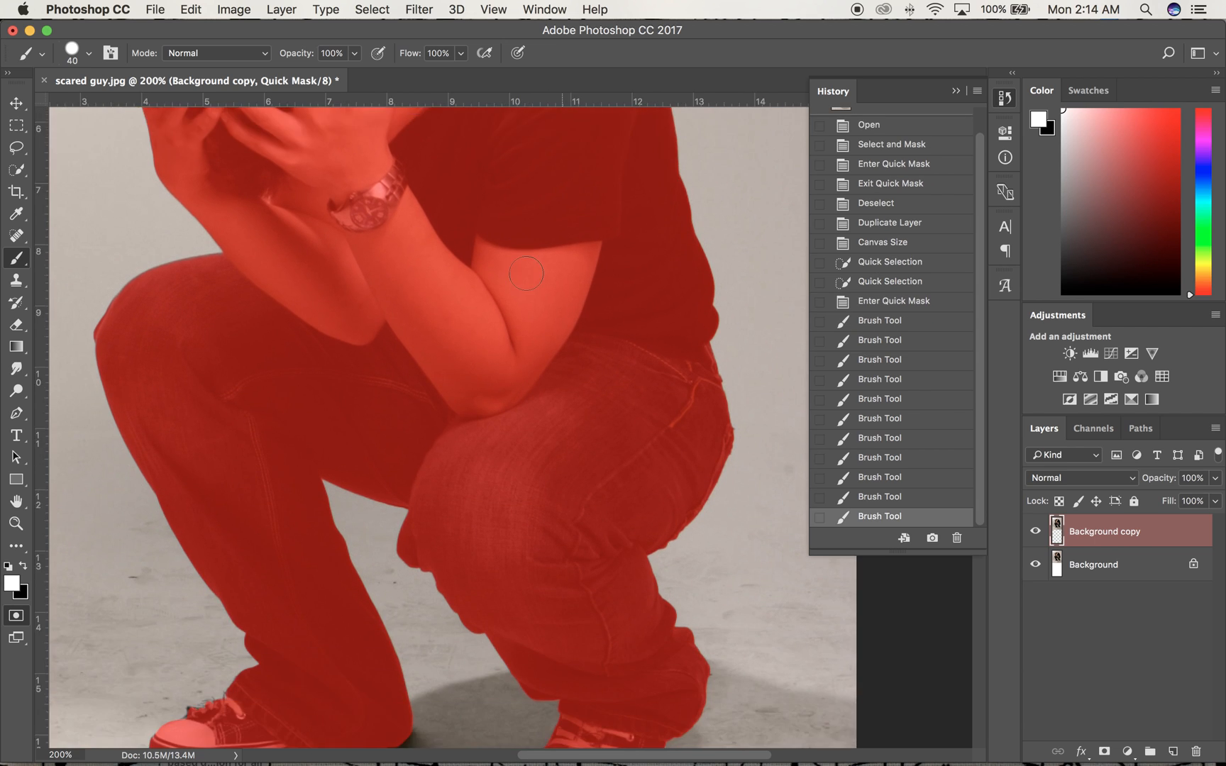
scroll(526, 273, "down", 2)
scroll(510, 270, "left", 8)
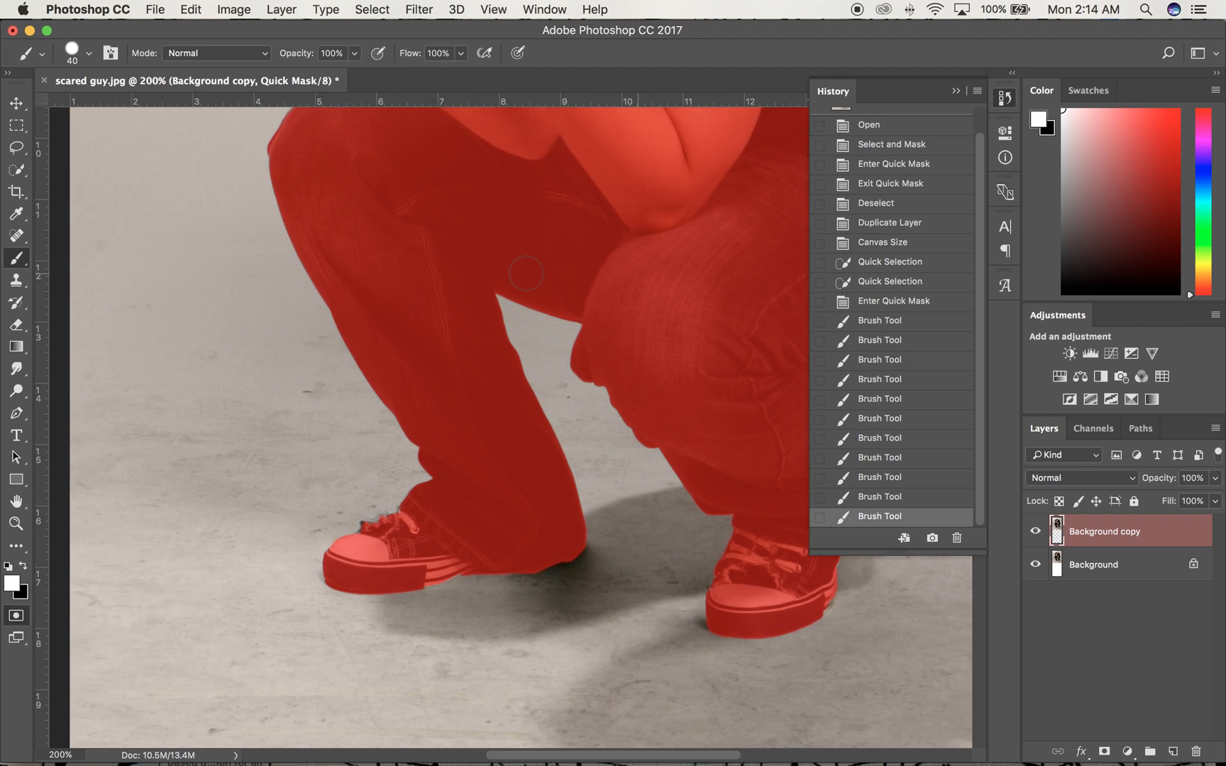
scroll(489, 264, "right", 4)
scroll(478, 261, "up", 2)
scroll(474, 252, "up", 6)
scroll(462, 231, "right", 10)
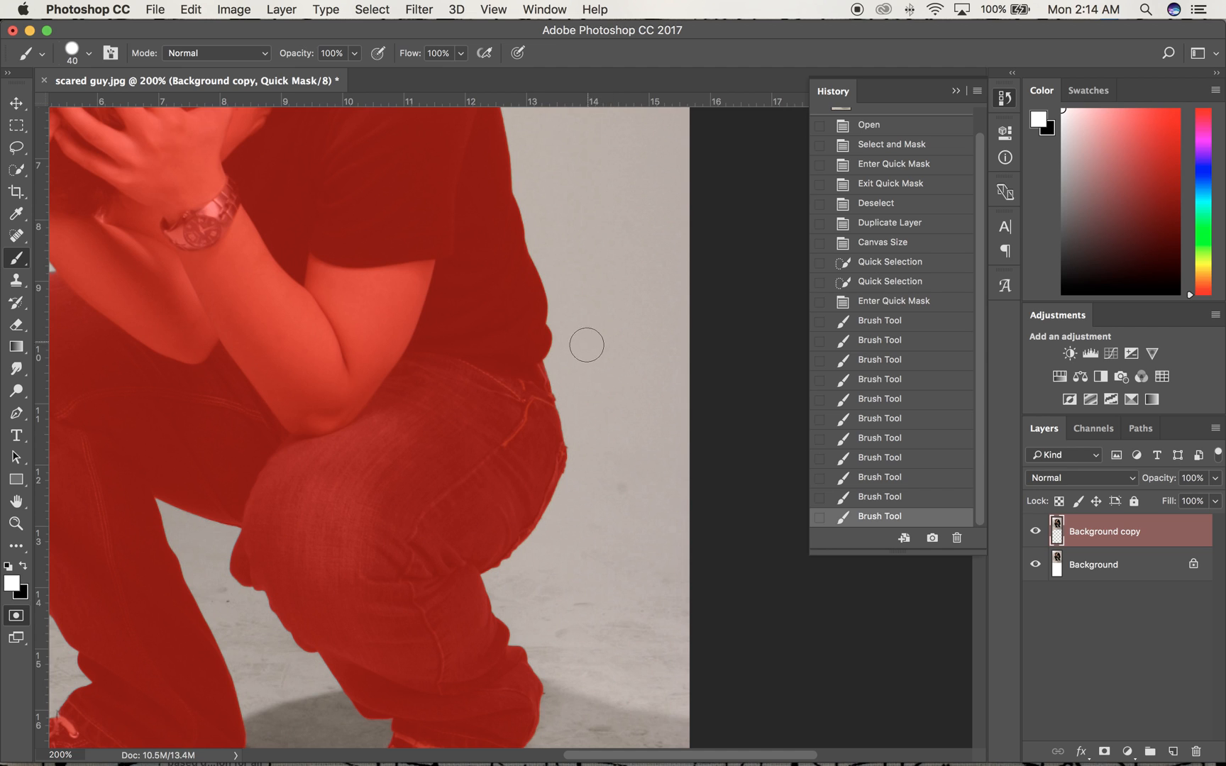
mouse_move(561, 339)
left_mouse_down()
mouse_move(561, 274)
mouse_move(580, 268)
left_mouse_up()
left_click_drag(582, 391, 569, 397)
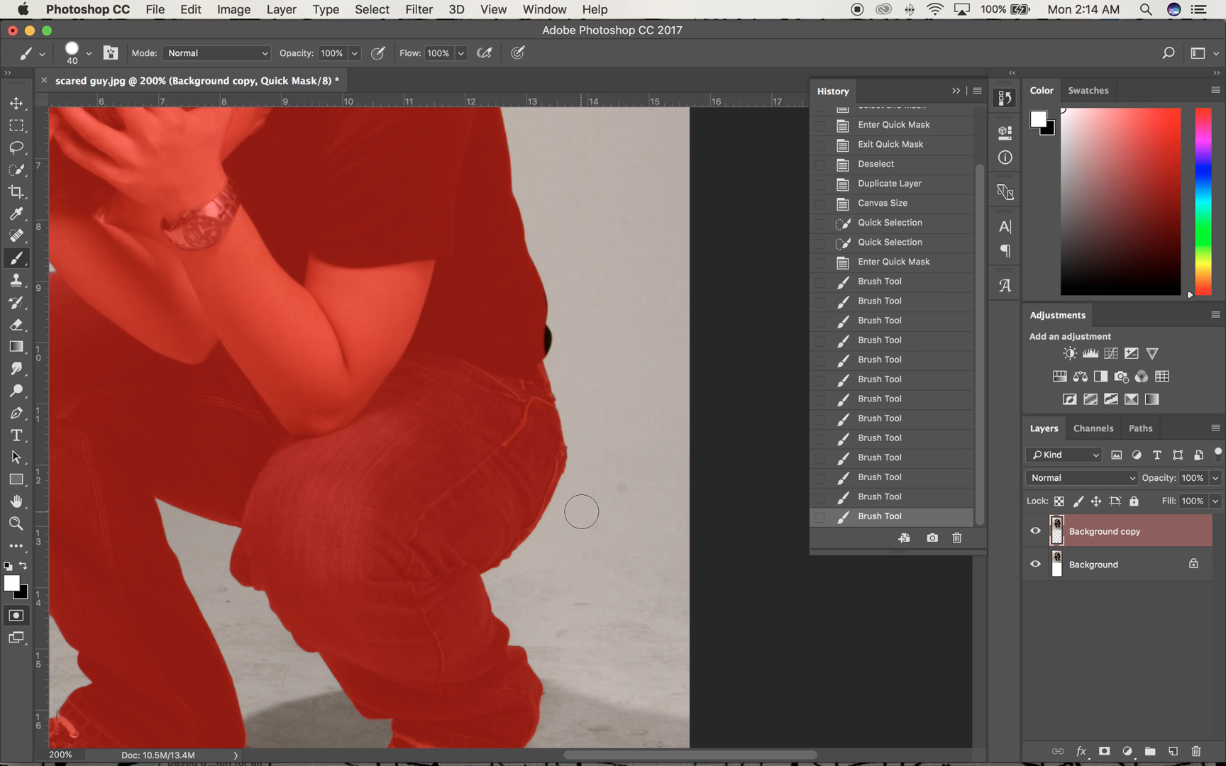
Trim the Quick Mask behind the man's rear thigh and calf in white, and touch up the trouser edge near the ankle in black
scroll(619, 500, "down", 3)
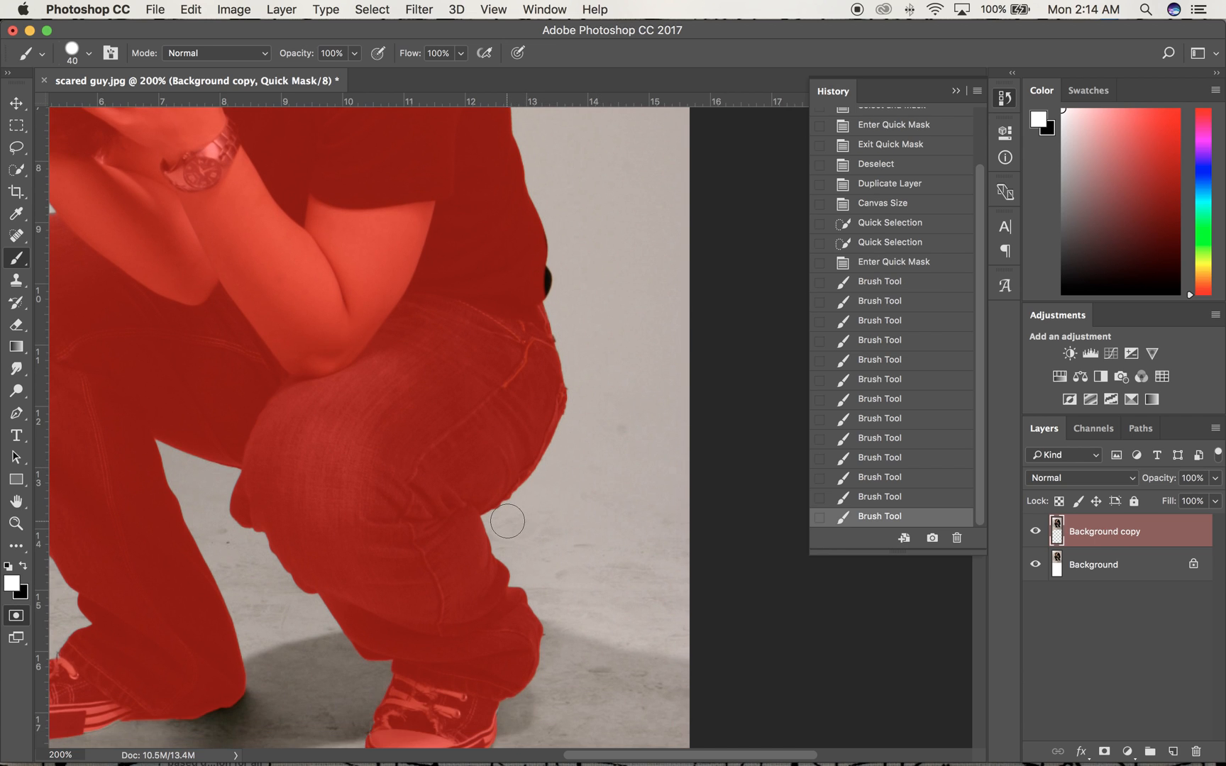
mouse_move(509, 517)
left_mouse_down()
mouse_move(523, 504)
mouse_move(533, 542)
left_mouse_up()
scroll(584, 544, "down", 2)
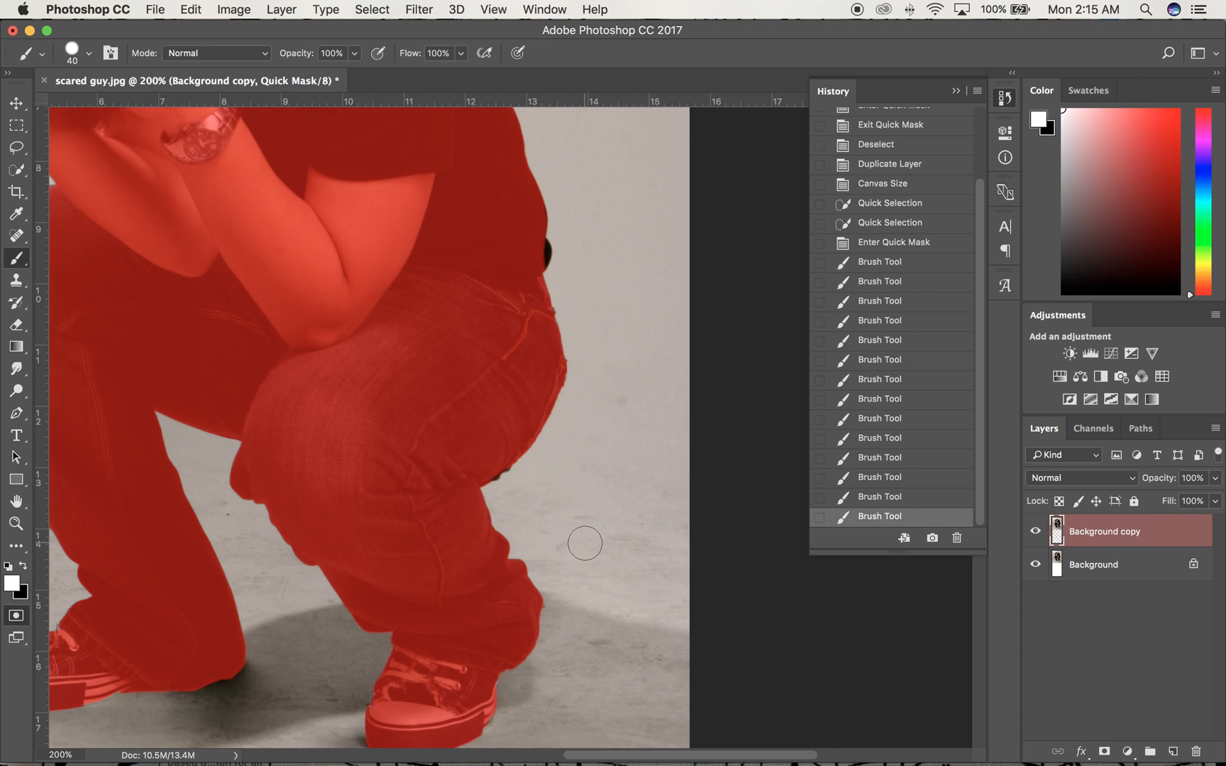
scroll(584, 543, "down", 3)
scroll(585, 544, "left", 3)
left_click_drag(630, 512, 596, 459)
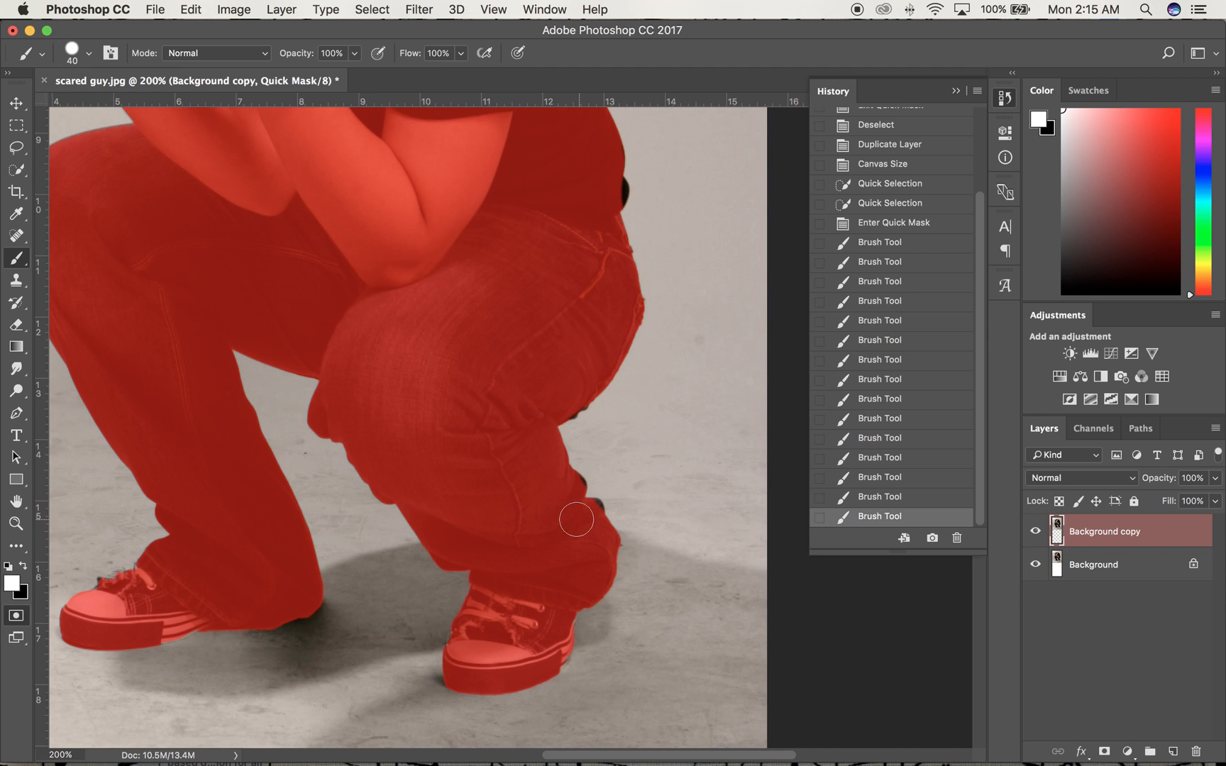
left_click(21, 567)
left_click_drag(576, 512, 575, 509)
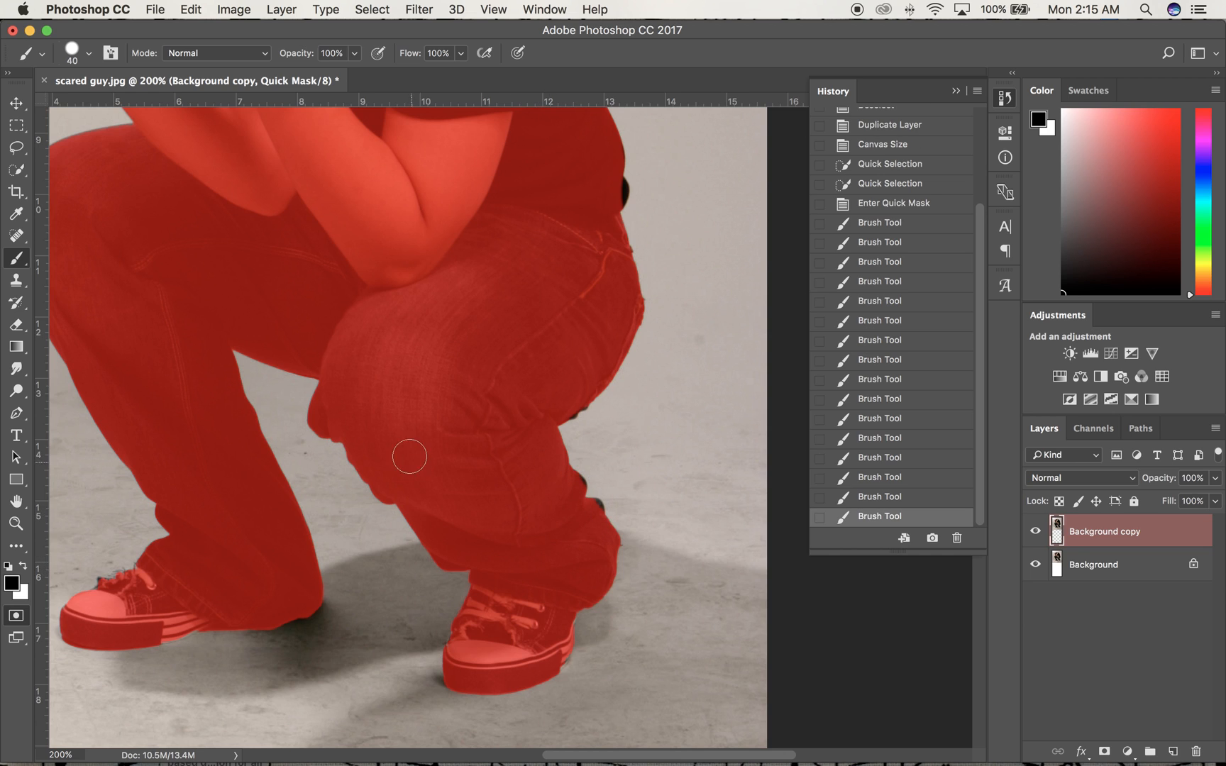
Trim the Quick Mask in white along the inner edge of the rear leg and around the front leg's cuff shadow
left_click(24, 570)
mouse_move(324, 464)
left_mouse_down()
mouse_move(311, 434)
mouse_move(331, 482)
mouse_move(328, 457)
mouse_move(364, 508)
mouse_move(342, 492)
mouse_move(377, 511)
mouse_move(374, 534)
left_mouse_up()
scroll(373, 542, "down", 3)
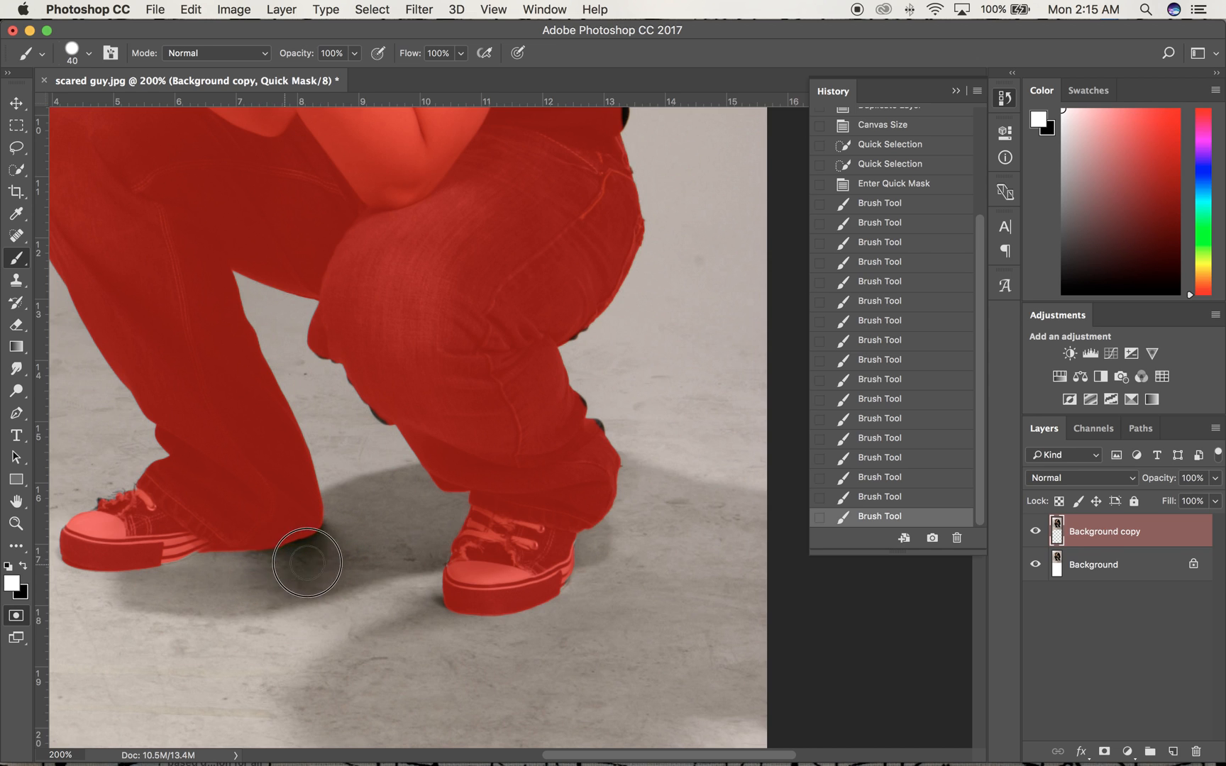
left_click_drag(348, 559, 379, 546)
Trim the Quick Mask around the outer edge of the front knee with the 40 px white brush
scroll(357, 537, "left", 10)
scroll(357, 537, "up", 5)
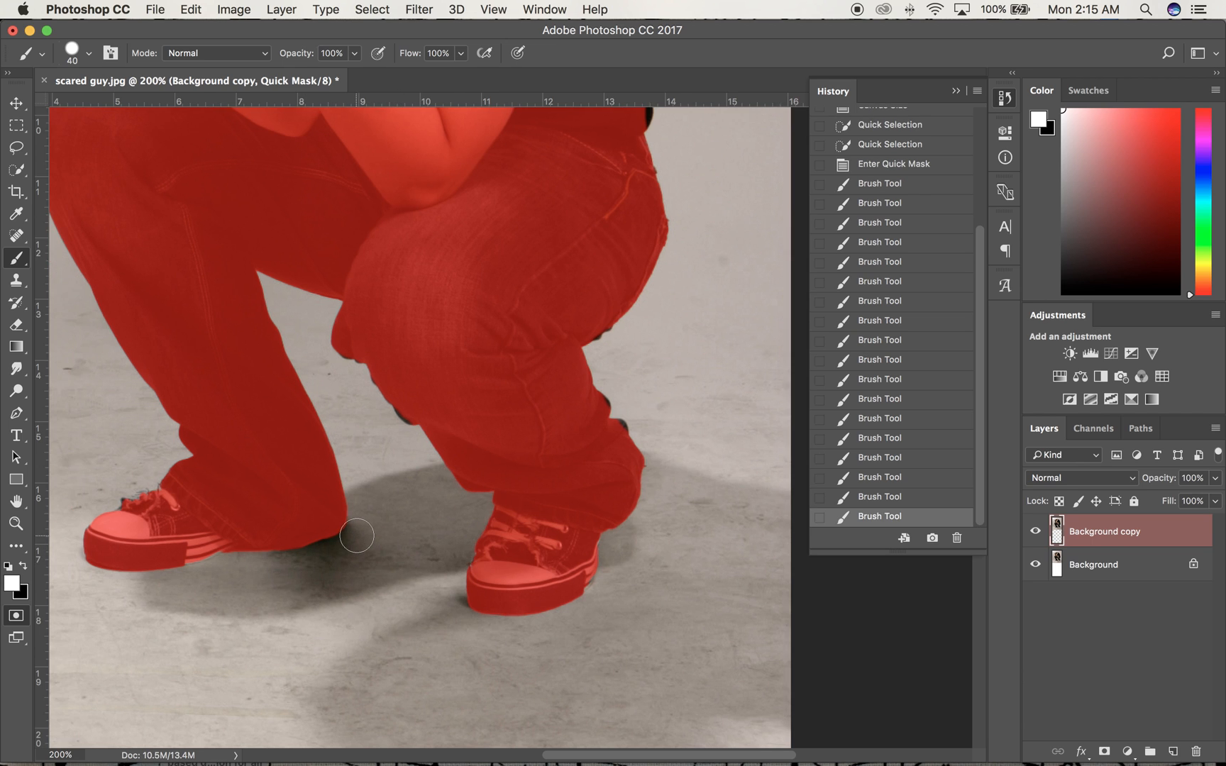
scroll(242, 295, "left", 5)
scroll(243, 296, "down", 3)
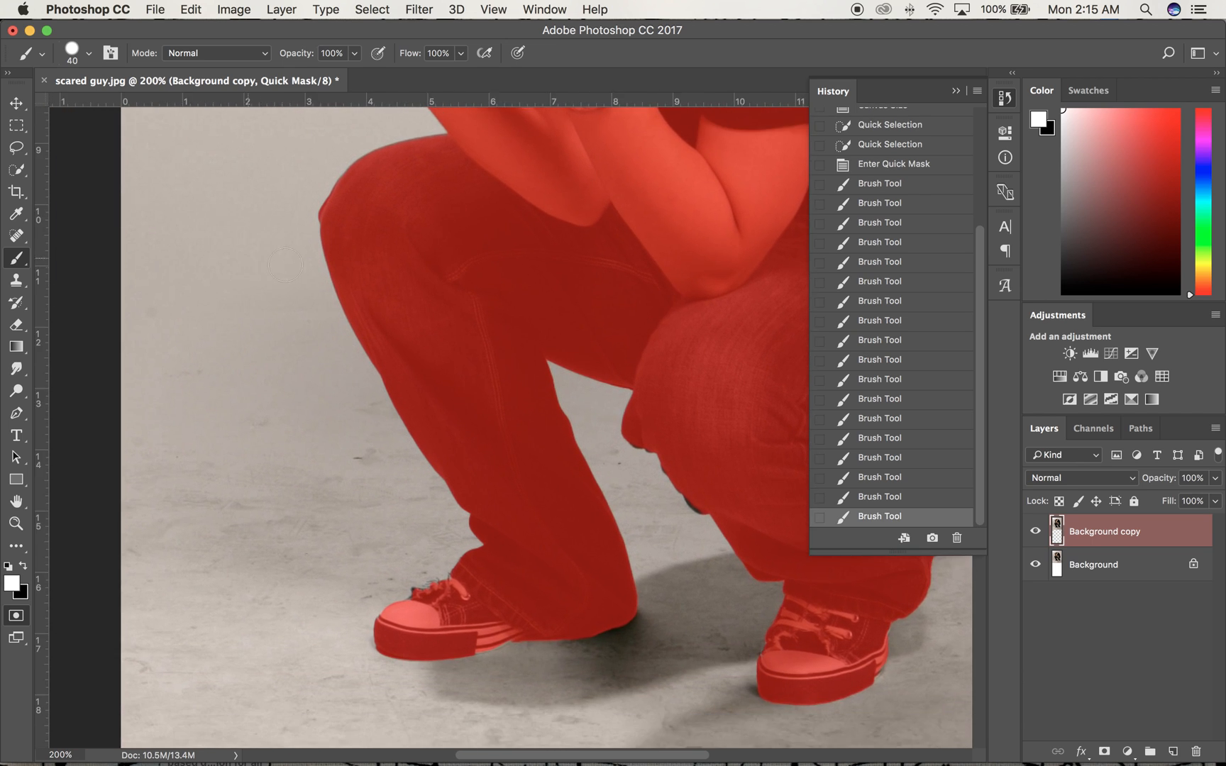
scroll(276, 308, "up", 3)
scroll(276, 309, "right", 1)
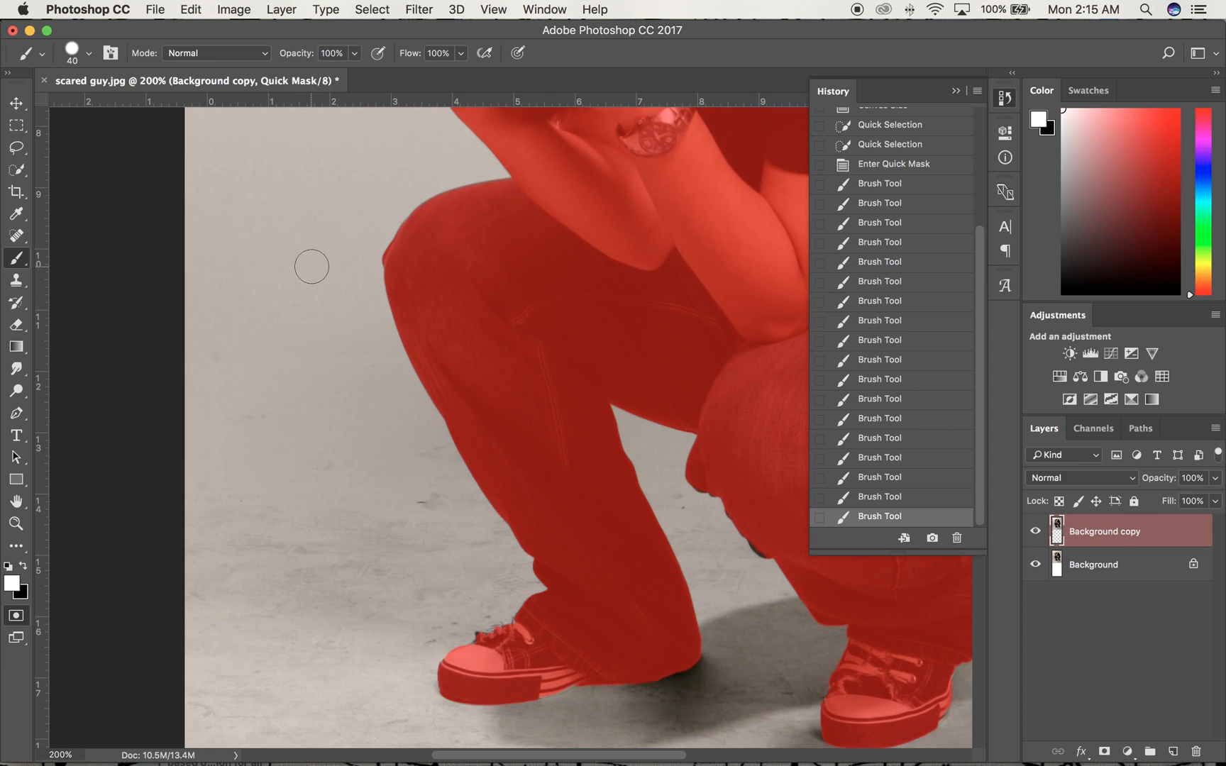
mouse_move(364, 259)
left_mouse_down()
mouse_move(369, 238)
mouse_move(365, 266)
mouse_move(356, 219)
left_mouse_up()
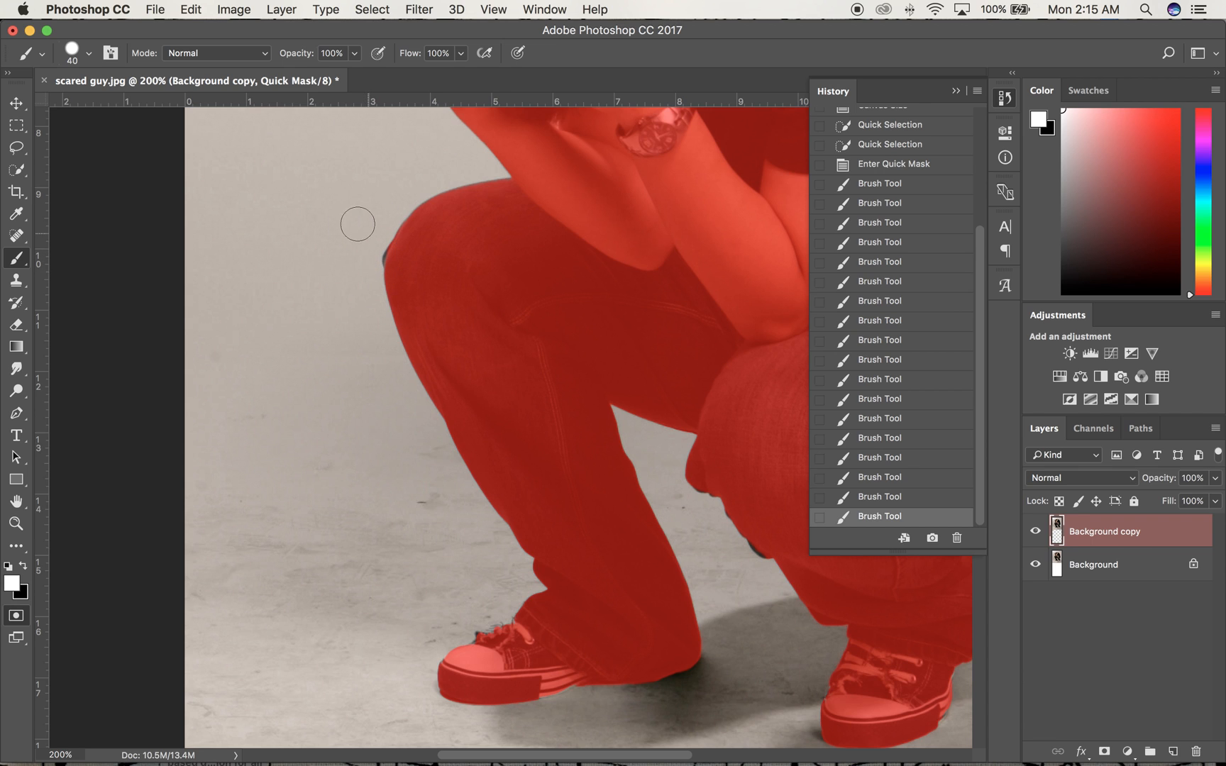
Convert the Quick Mask back to a selection and add it as a layer mask on the Background copy layer
key("q")
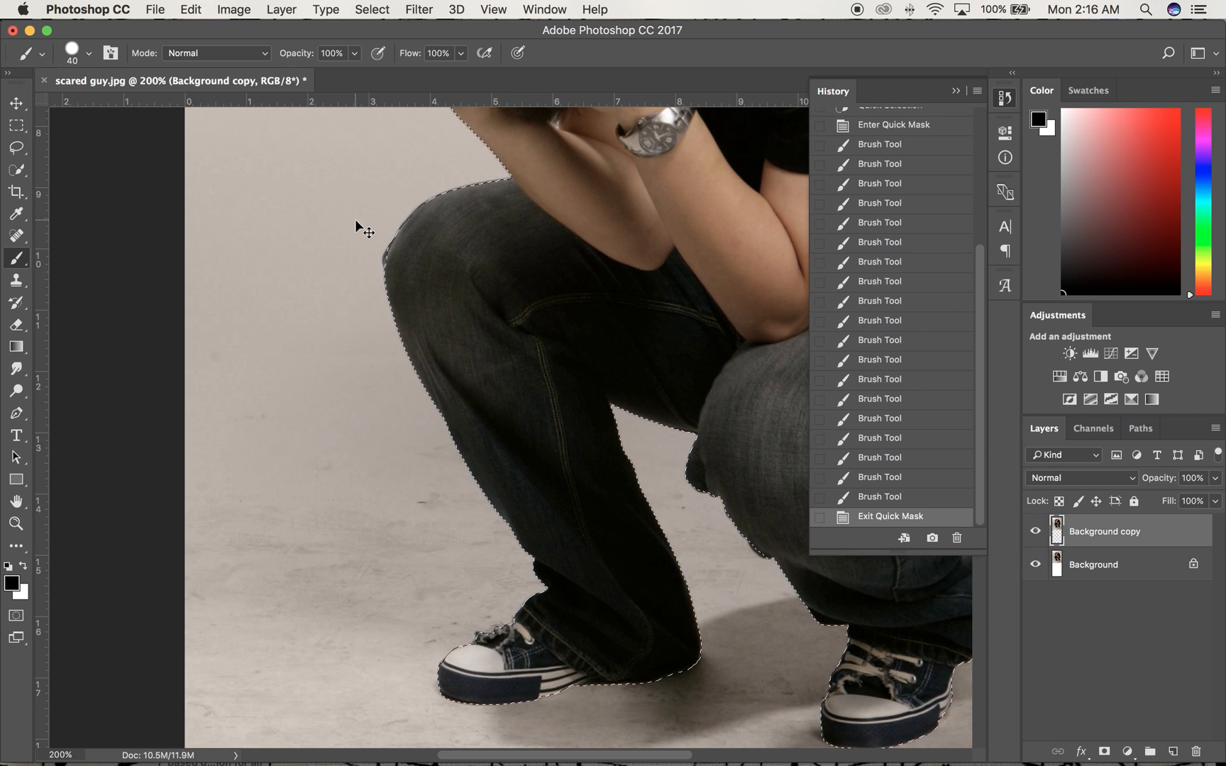
key("super+minus")
key("super+minus")
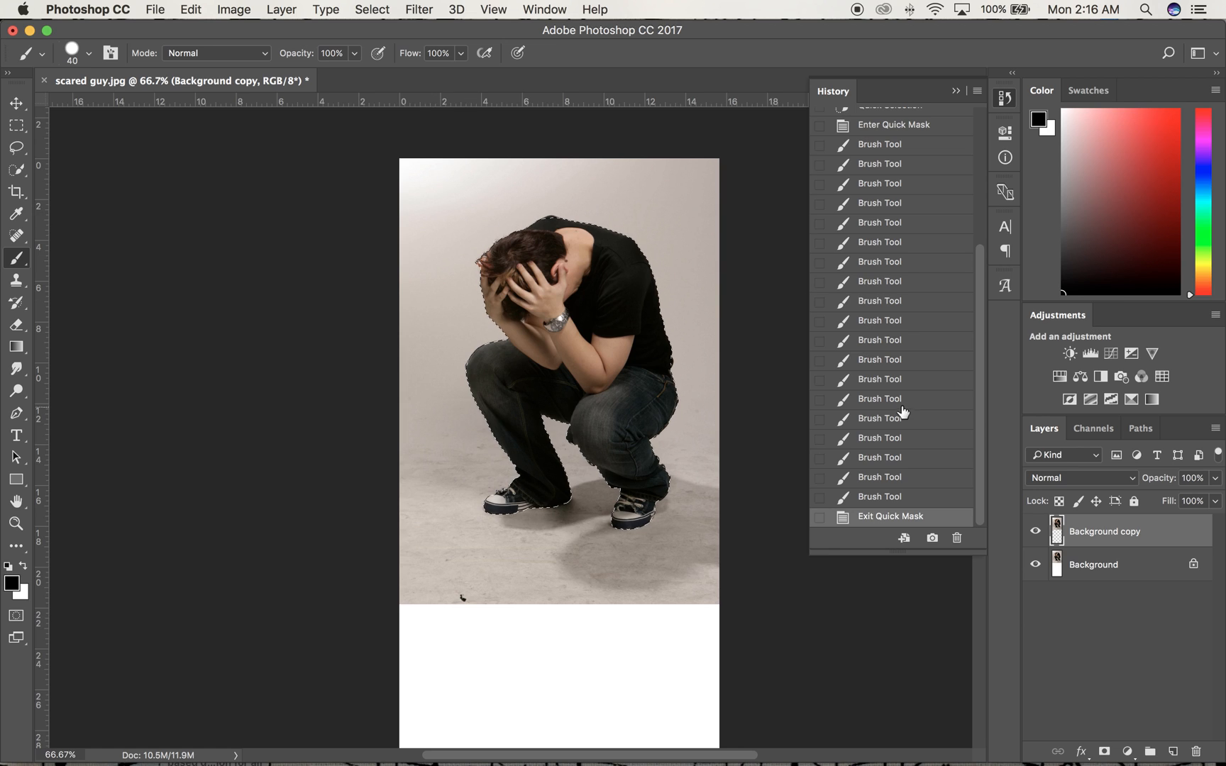
left_click(1105, 752)
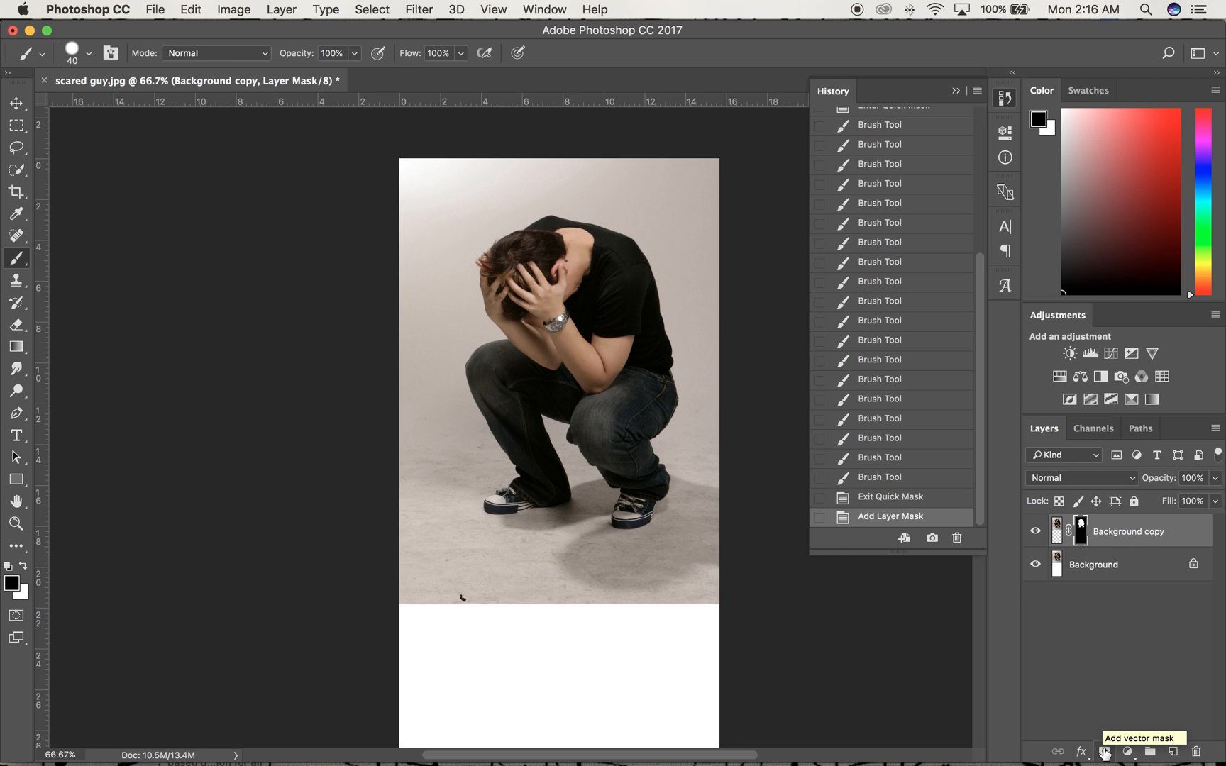
Create a new layer and place it between the Background copy and Background layers
left_click(1173, 752)
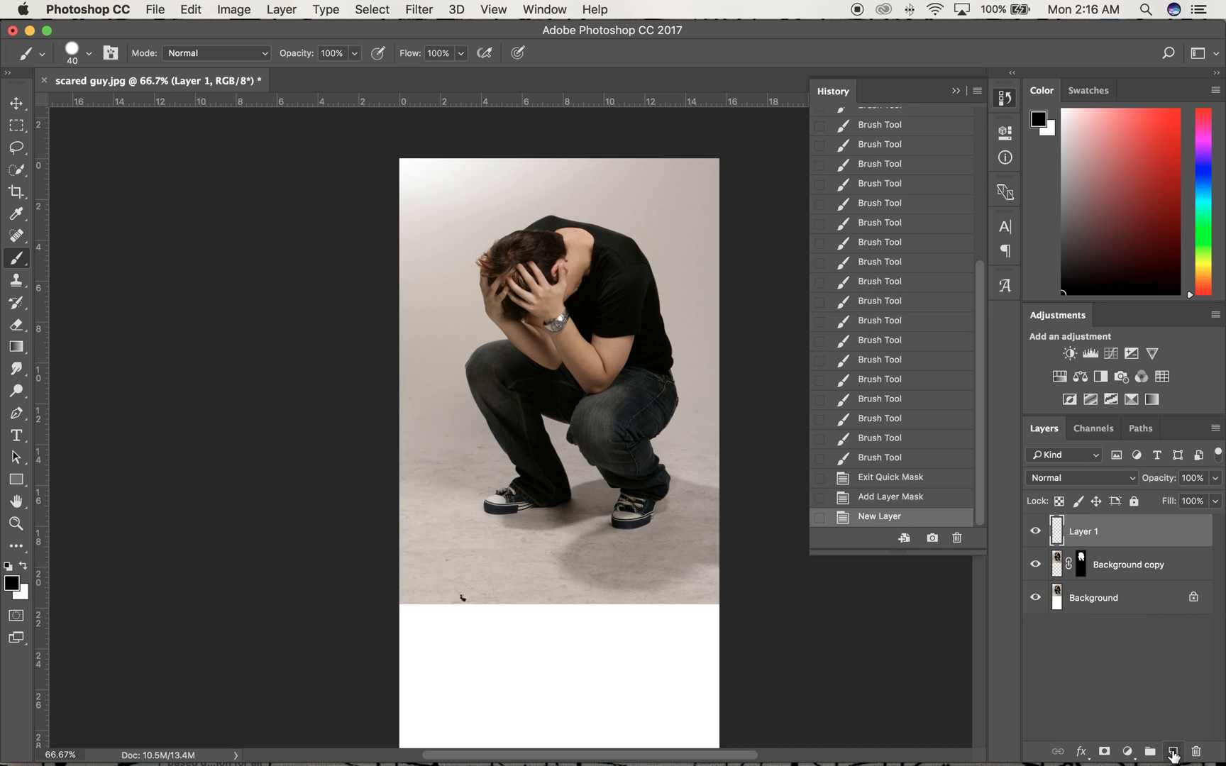
left_click_drag(1114, 539, 1114, 582)
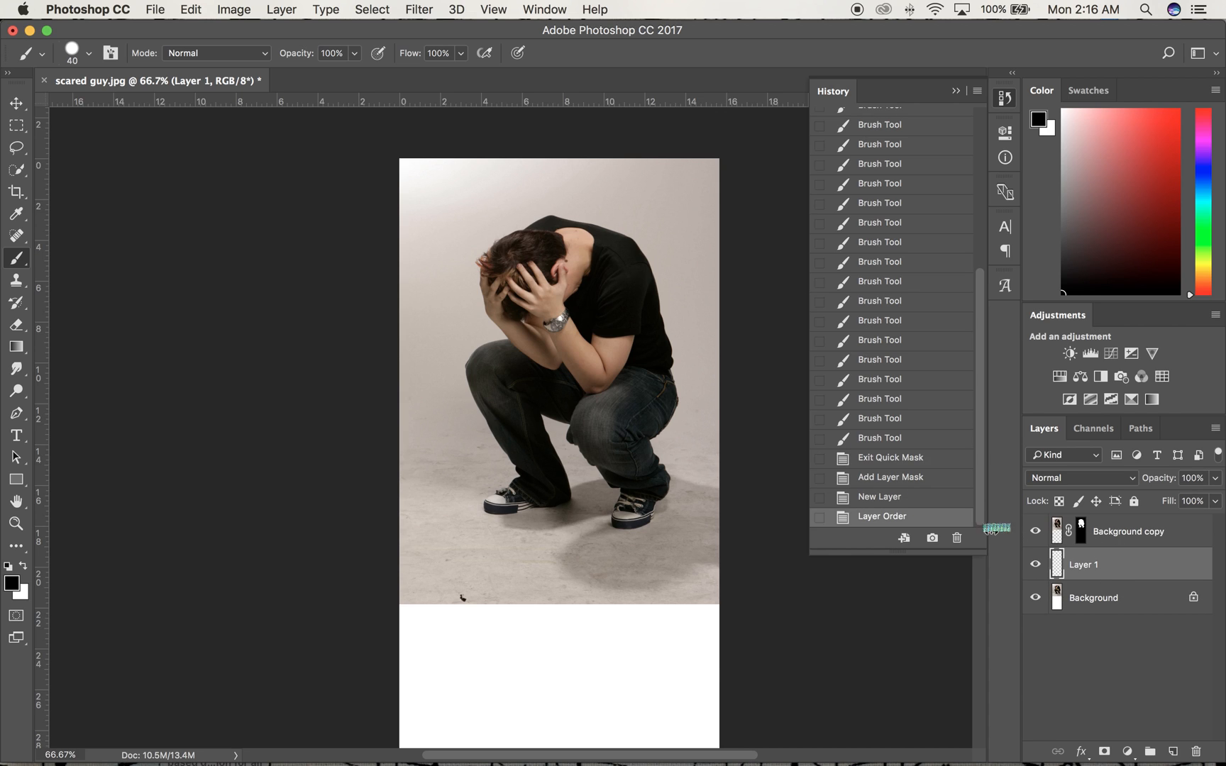
Set the foreground colour to a bright green and fill Layer 1 with it at 100% opacity
left_click(11, 585)
left_click_drag(1016, 583, 1016, 325)
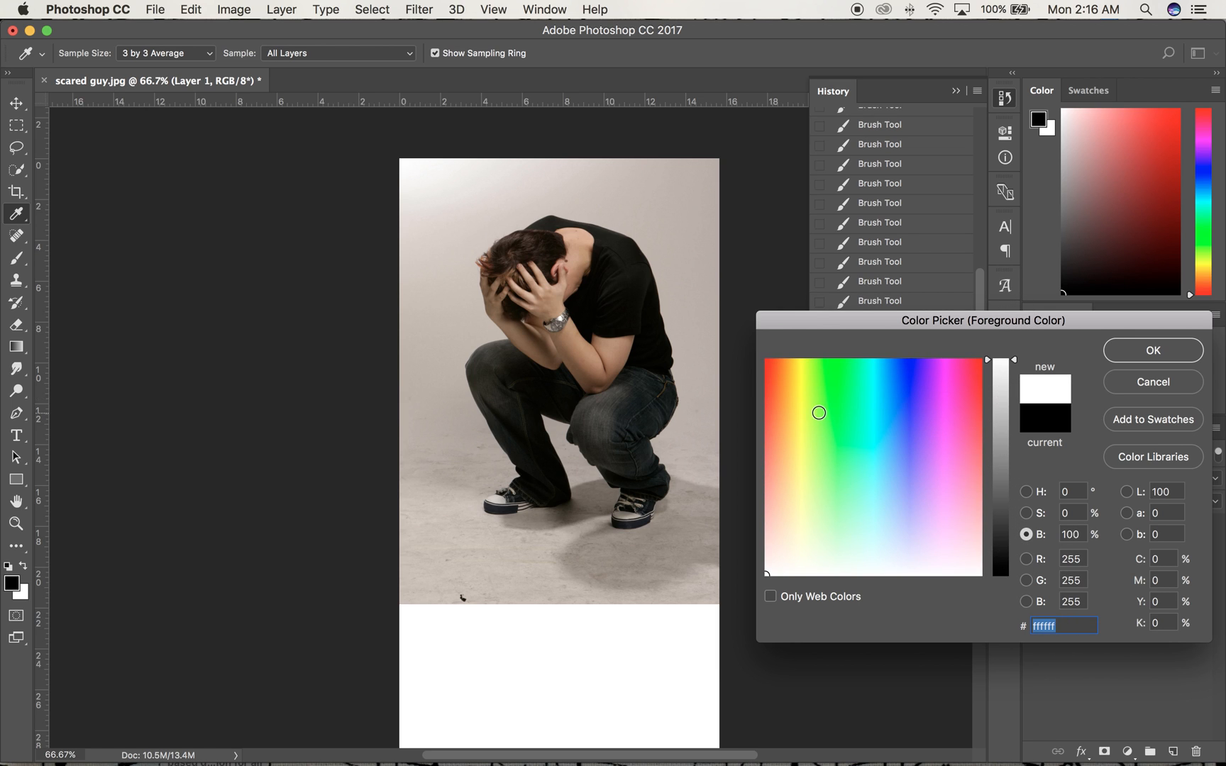
left_click(874, 379)
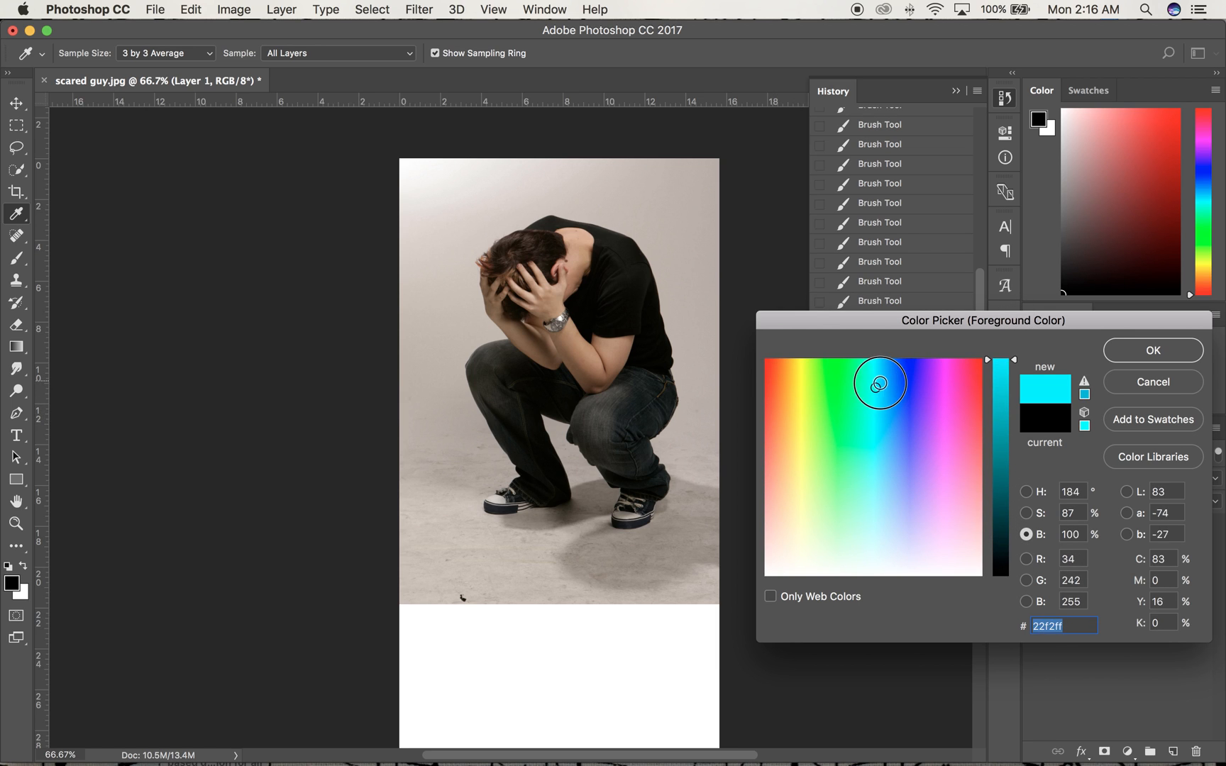
left_click_drag(873, 379, 850, 374)
left_click(1119, 350)
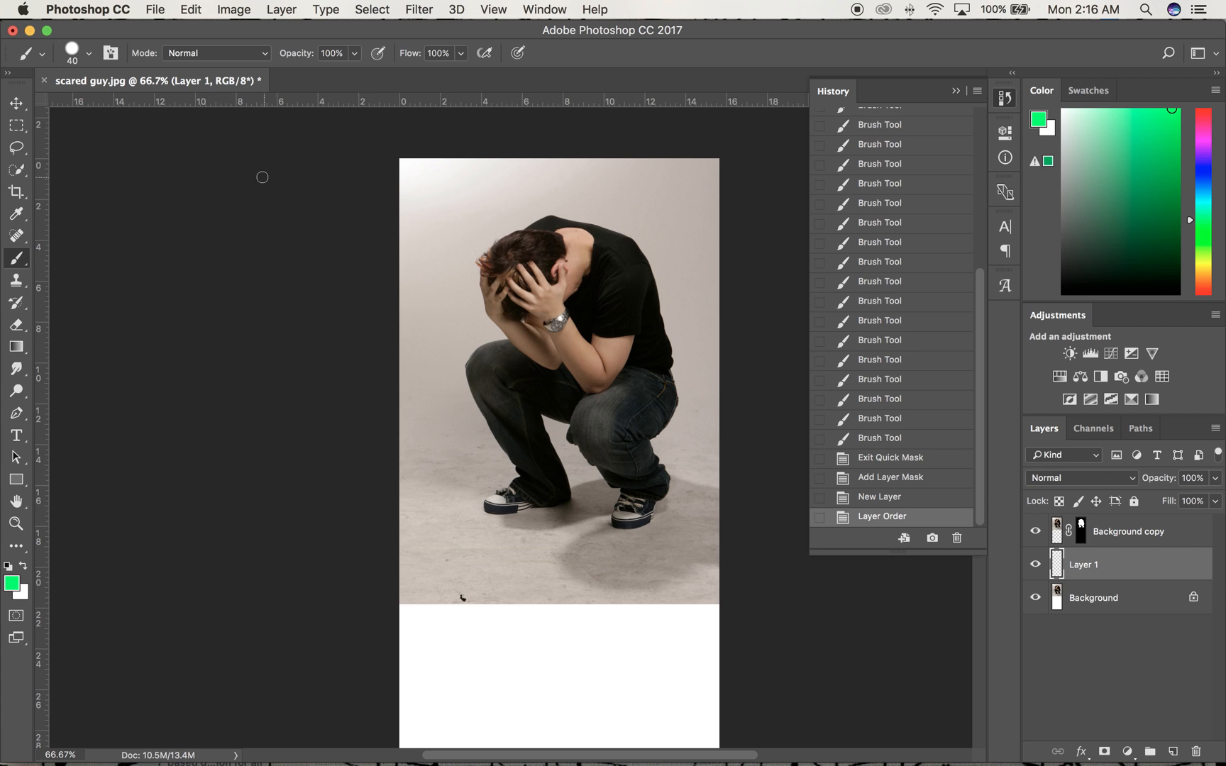
left_click(192, 9)
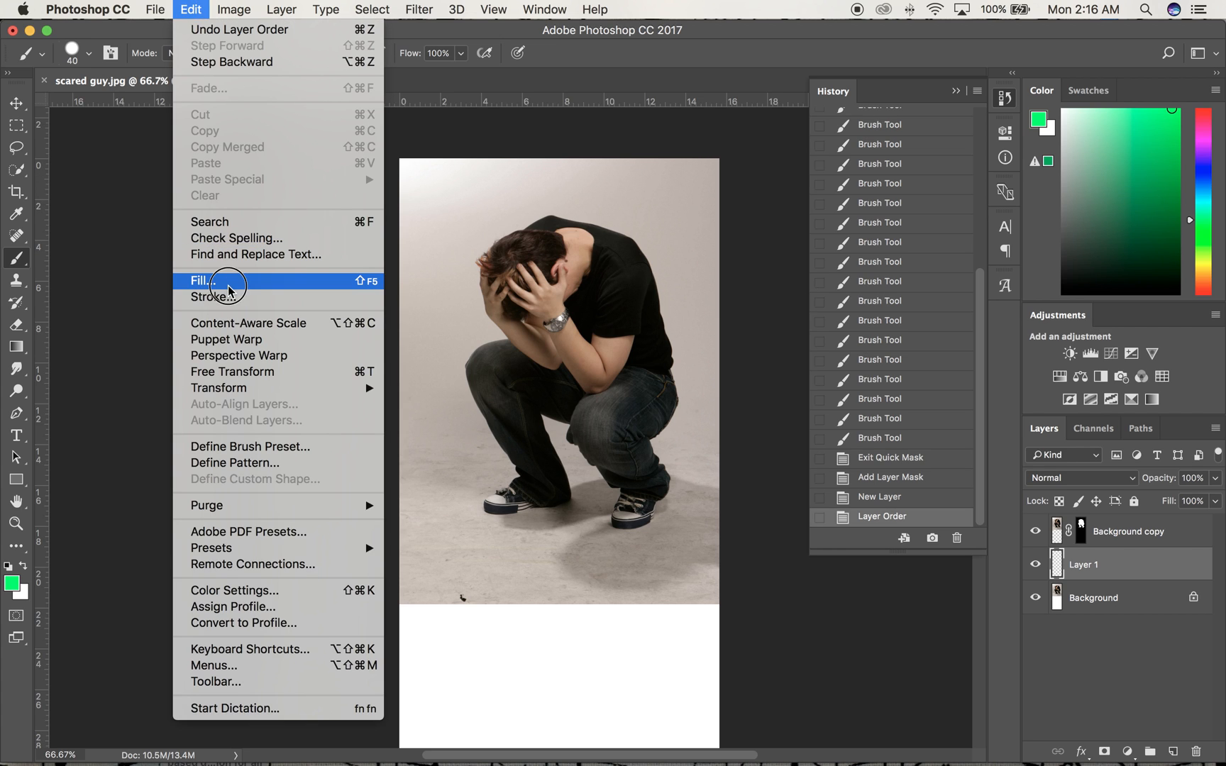
left_click(213, 275)
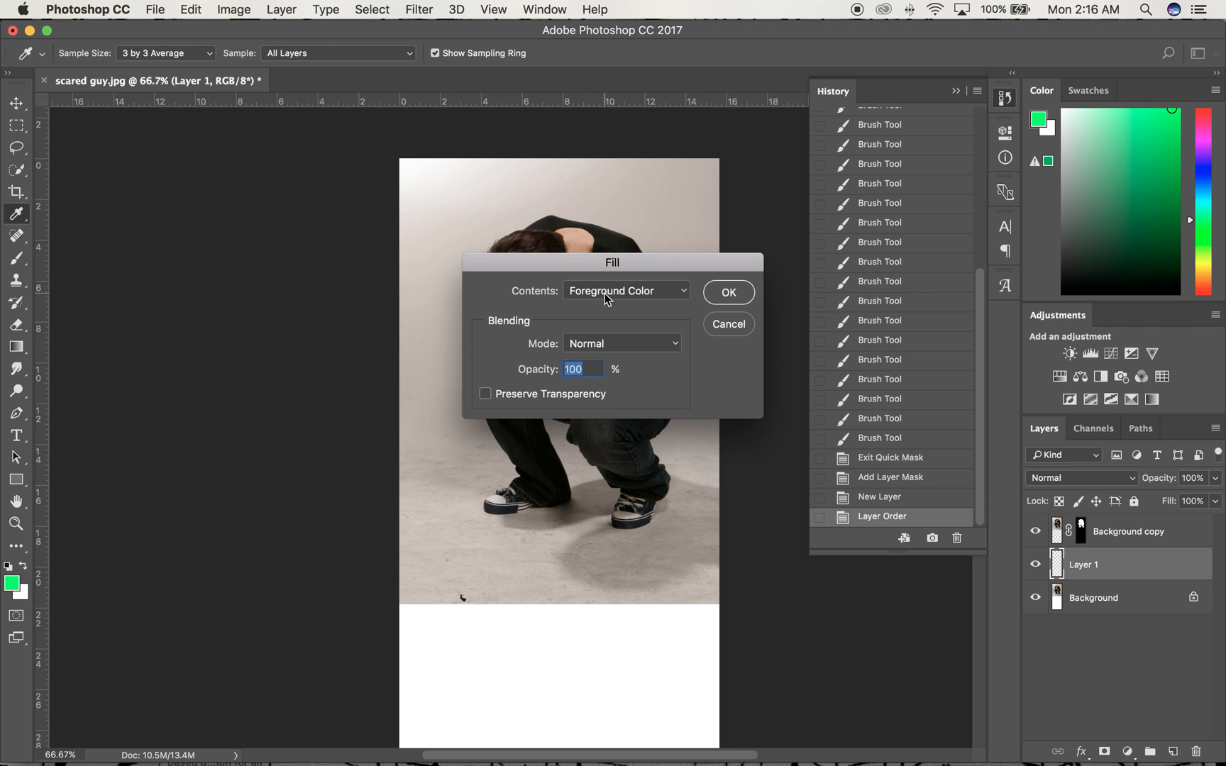
left_click(734, 292)
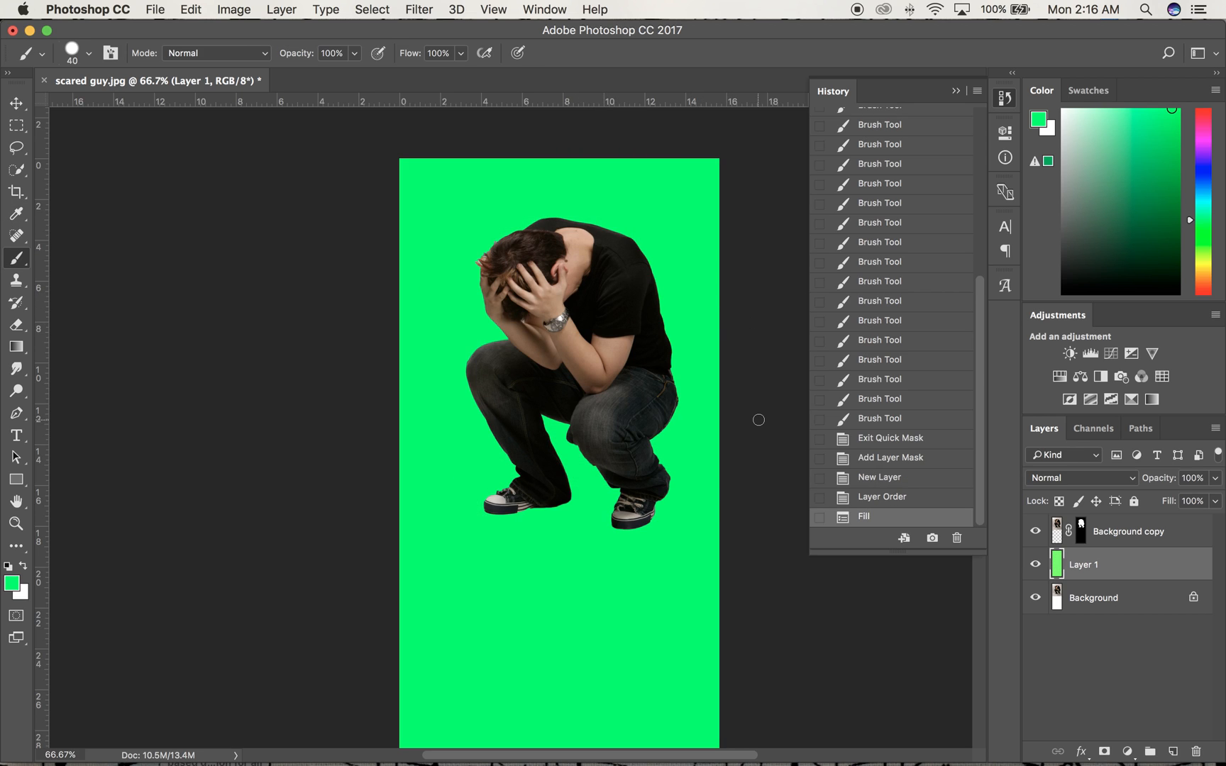
Paint black on the Background copy's layer mask to trim the edges beneath the front knee and behind the front calf
key("super+equal")
key("super+equal")
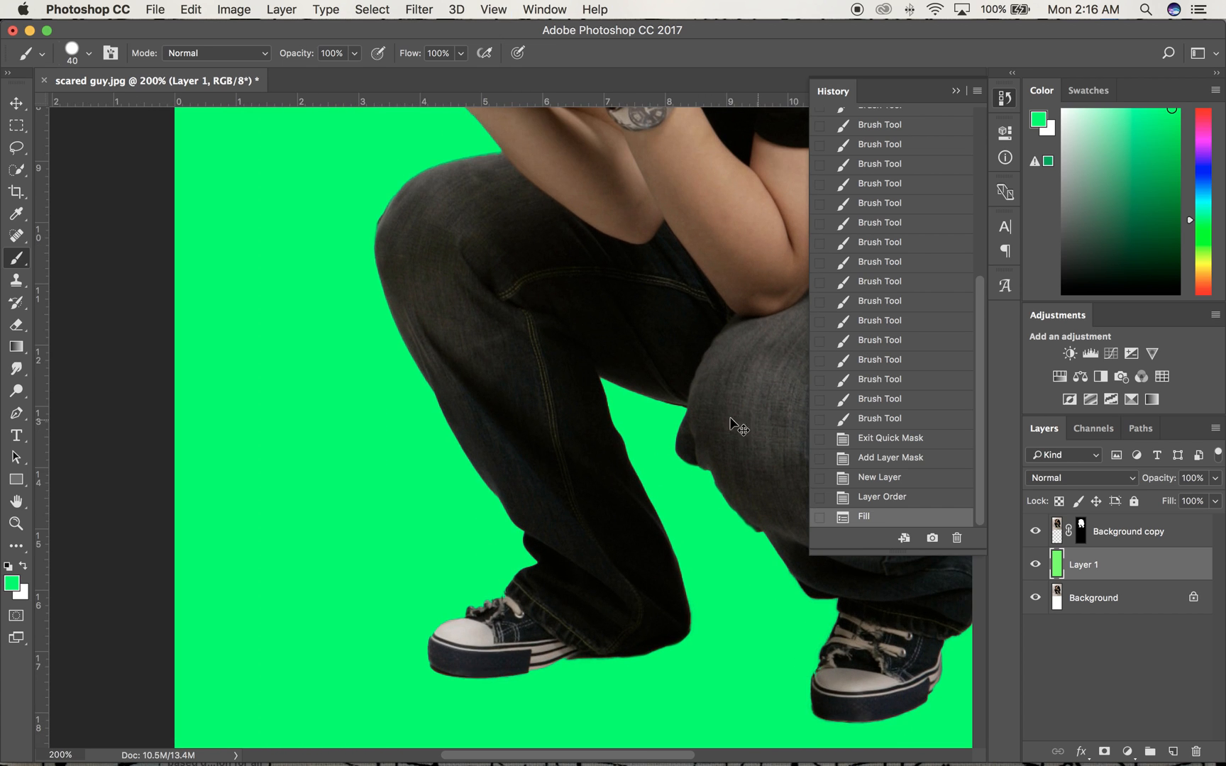
scroll(719, 425, "right", 6)
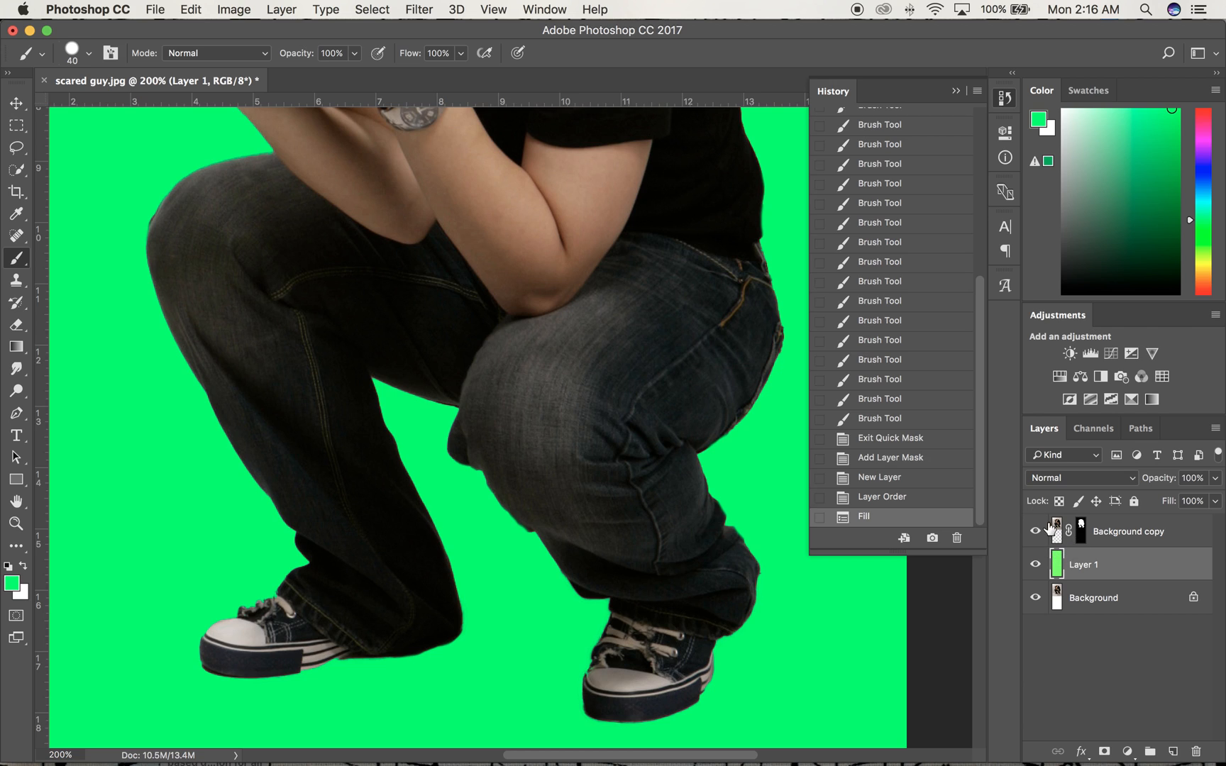
left_click(1056, 528)
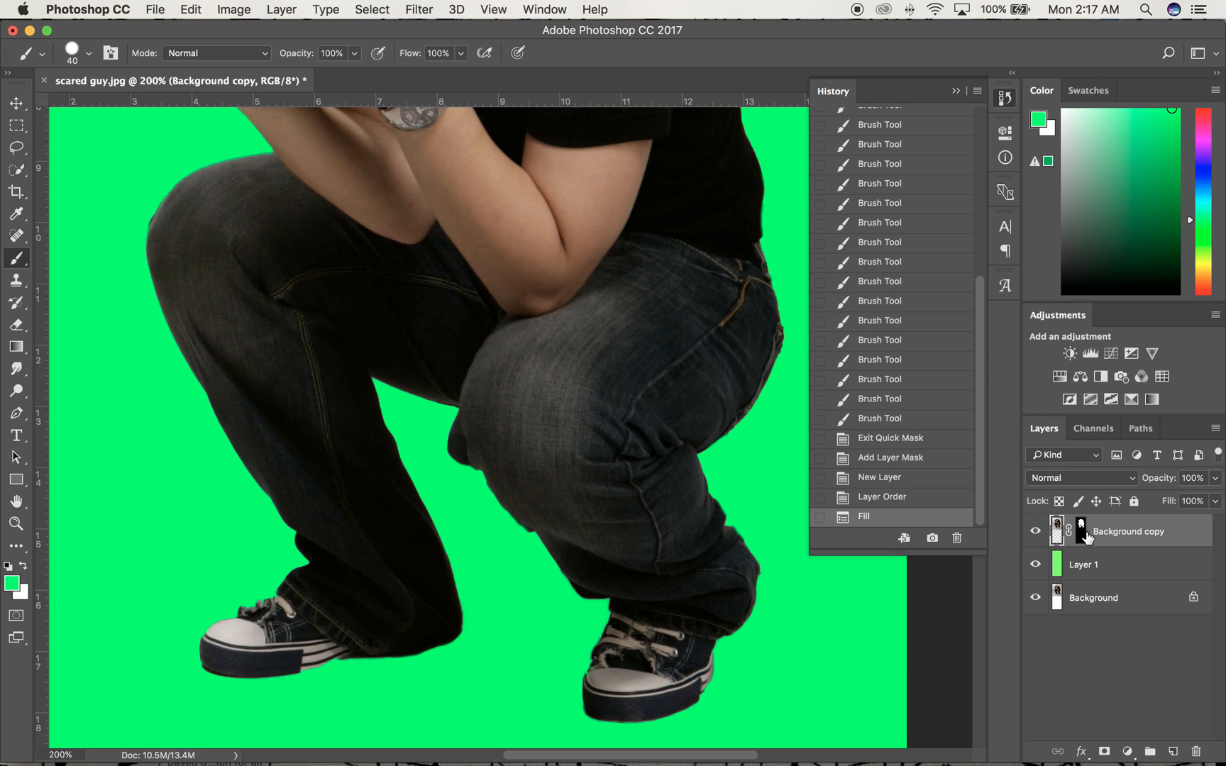
left_click(1082, 535)
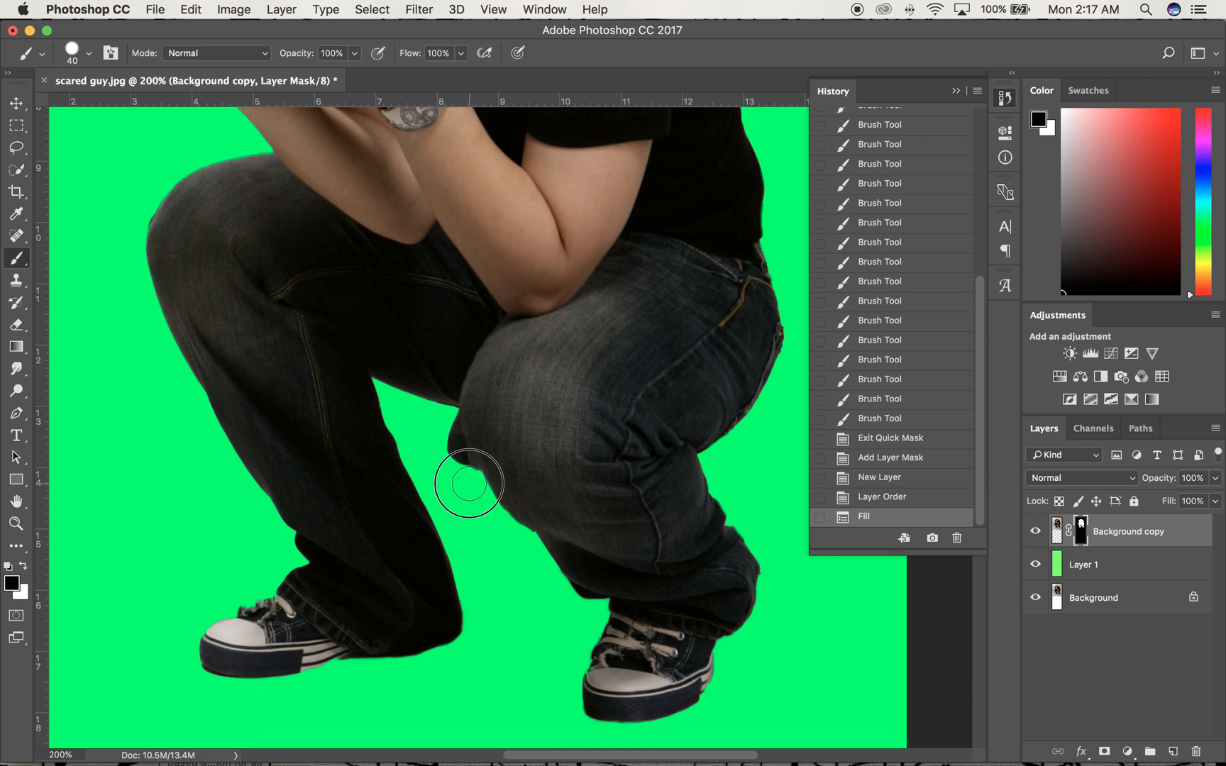
mouse_move(452, 481)
left_mouse_down()
mouse_move(476, 498)
mouse_move(483, 526)
left_mouse_up()
scroll(682, 610, "right", 3)
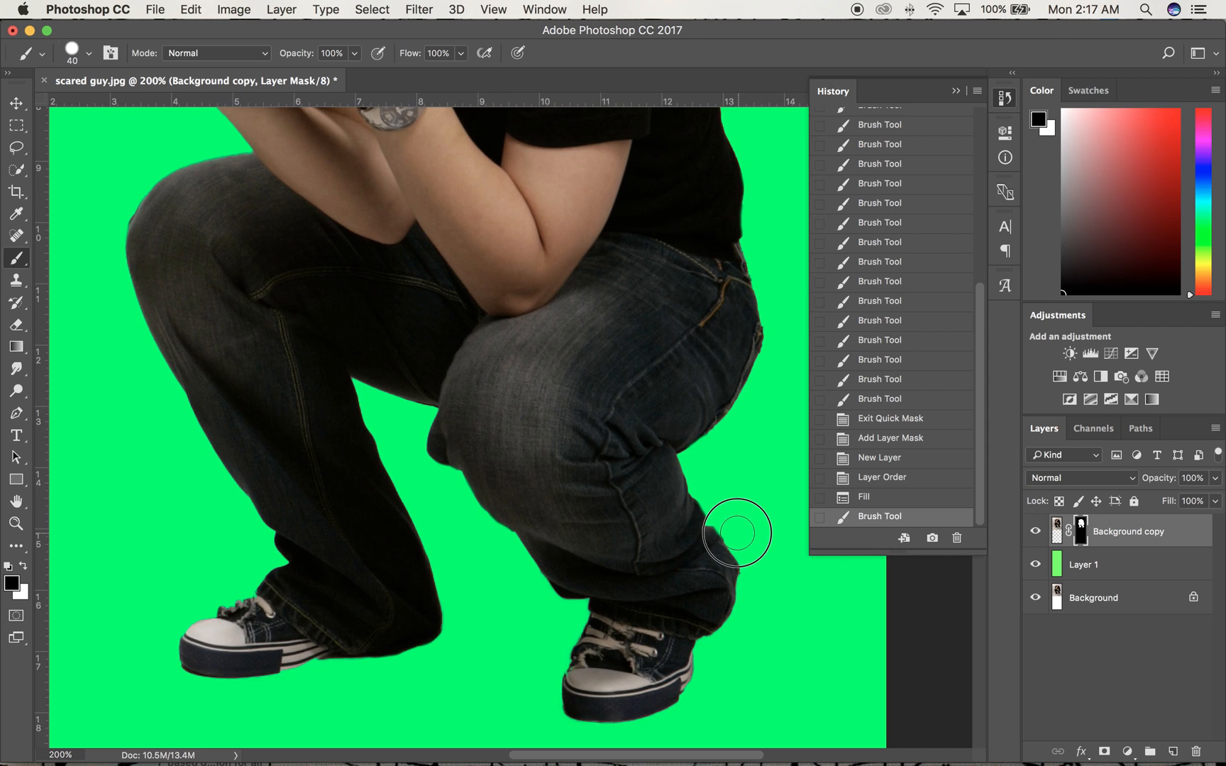
left_click_drag(718, 509, 722, 488)
Trim the layer mask in black around the upper body and check the cutout's edges down to the shoes
scroll(764, 512, "up", 10)
scroll(763, 511, "right", 5)
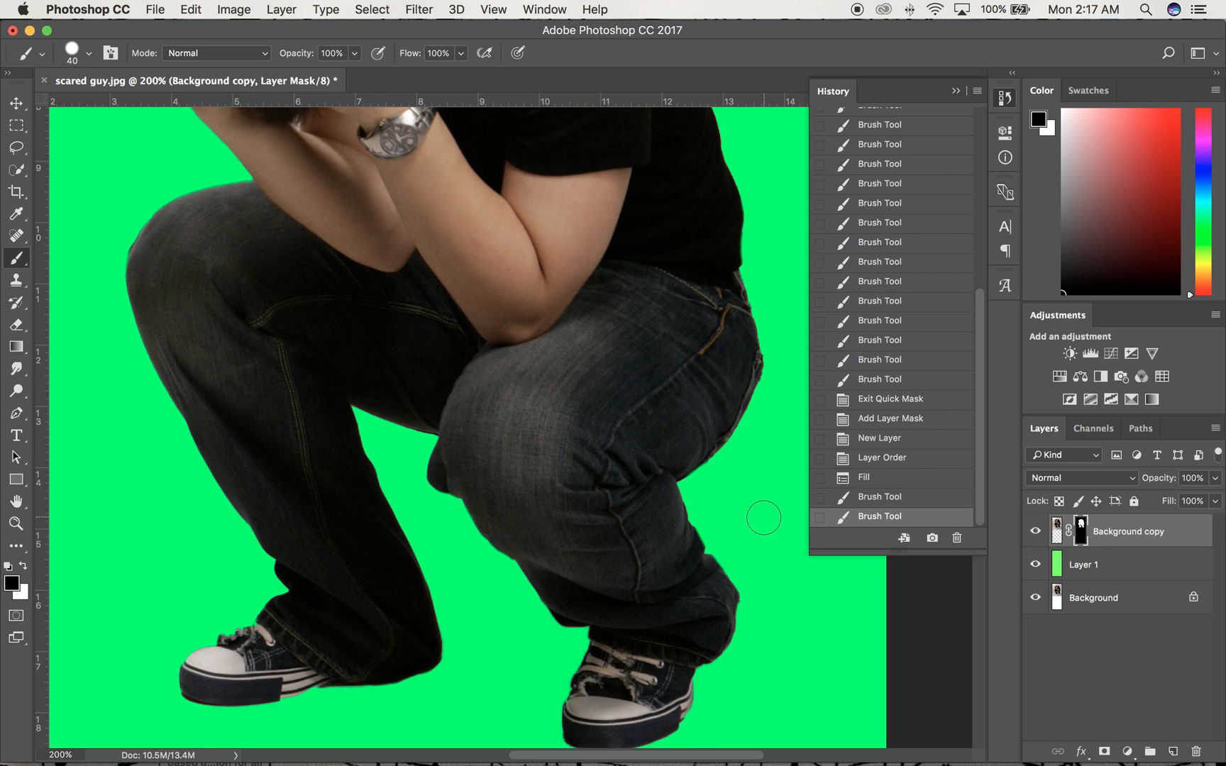
scroll(610, 492, "up", 7)
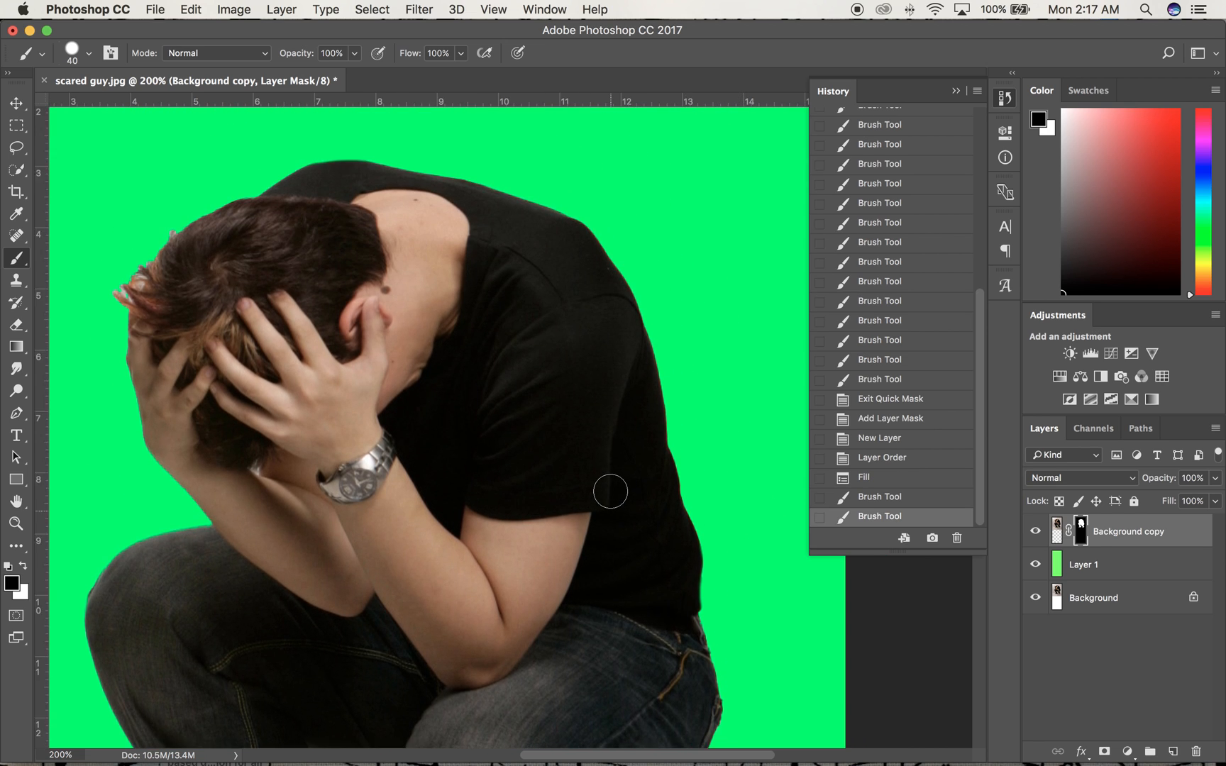
left_click_drag(306, 229, 338, 213)
scroll(436, 337, "down", 12)
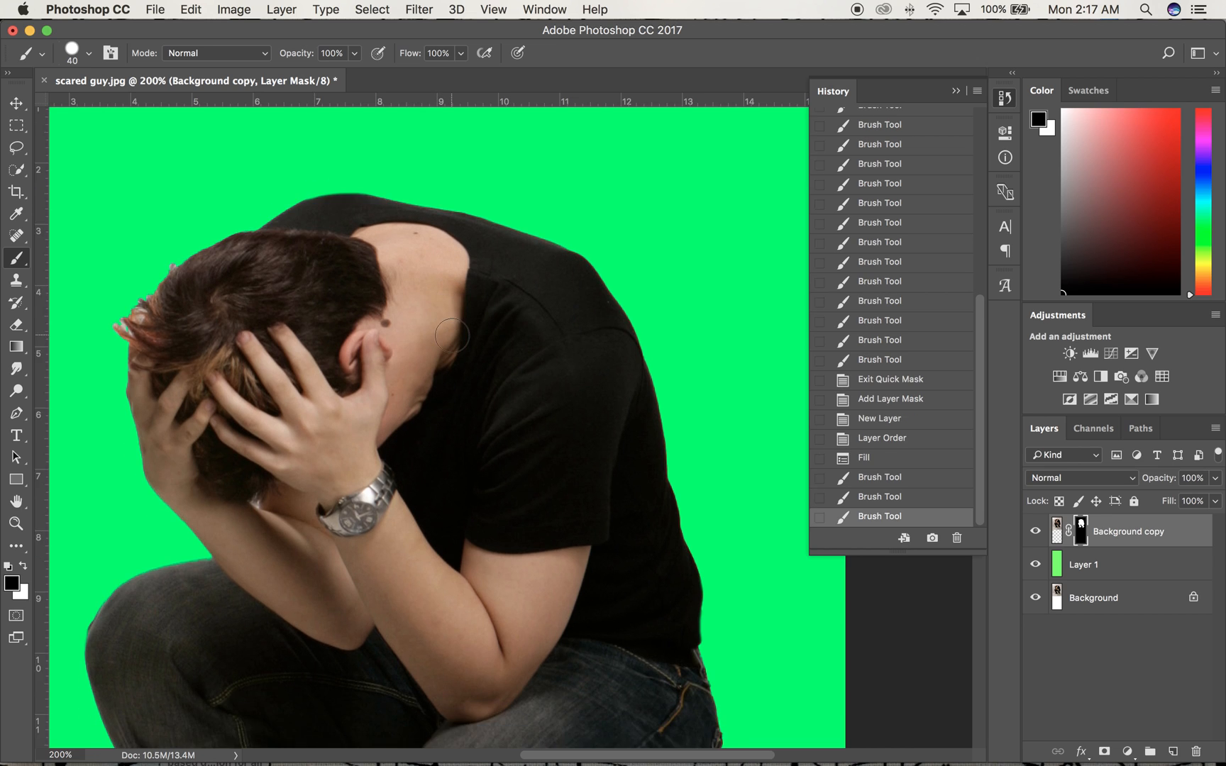
scroll(219, 363, "down", 9)
scroll(219, 363, "left", 6)
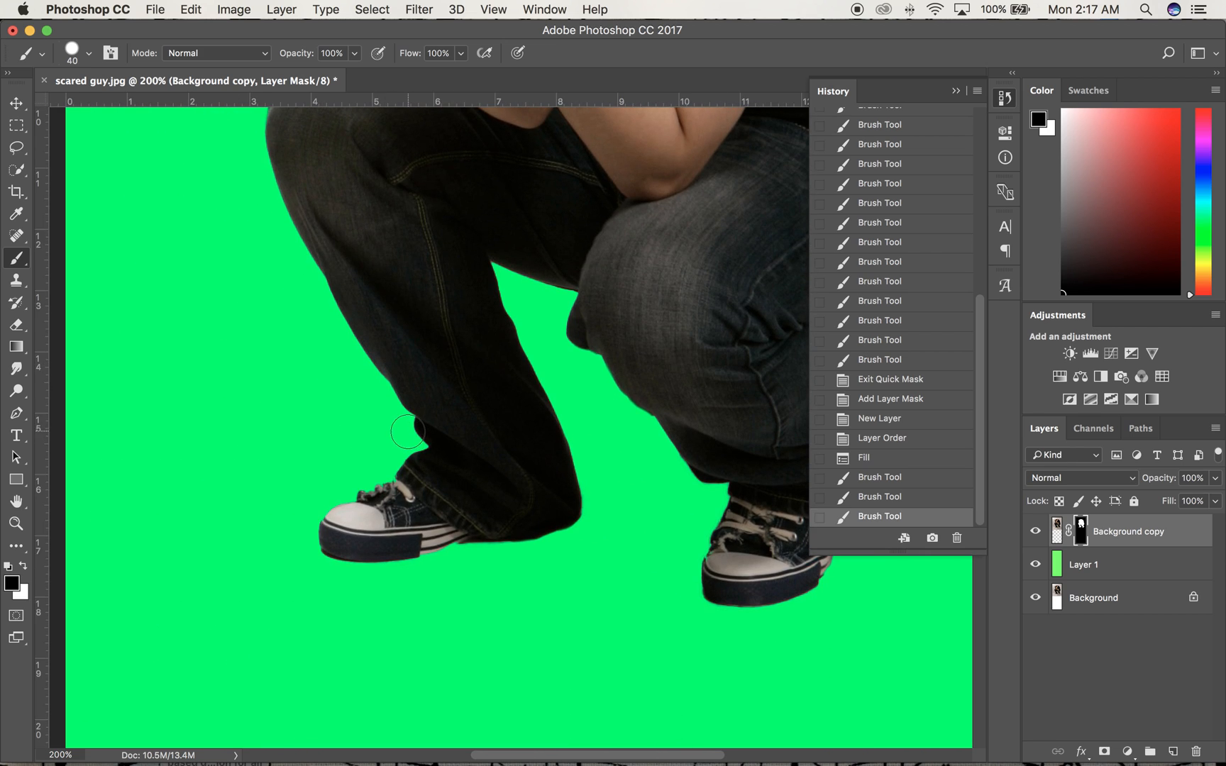
scroll(408, 431, "right", 3)
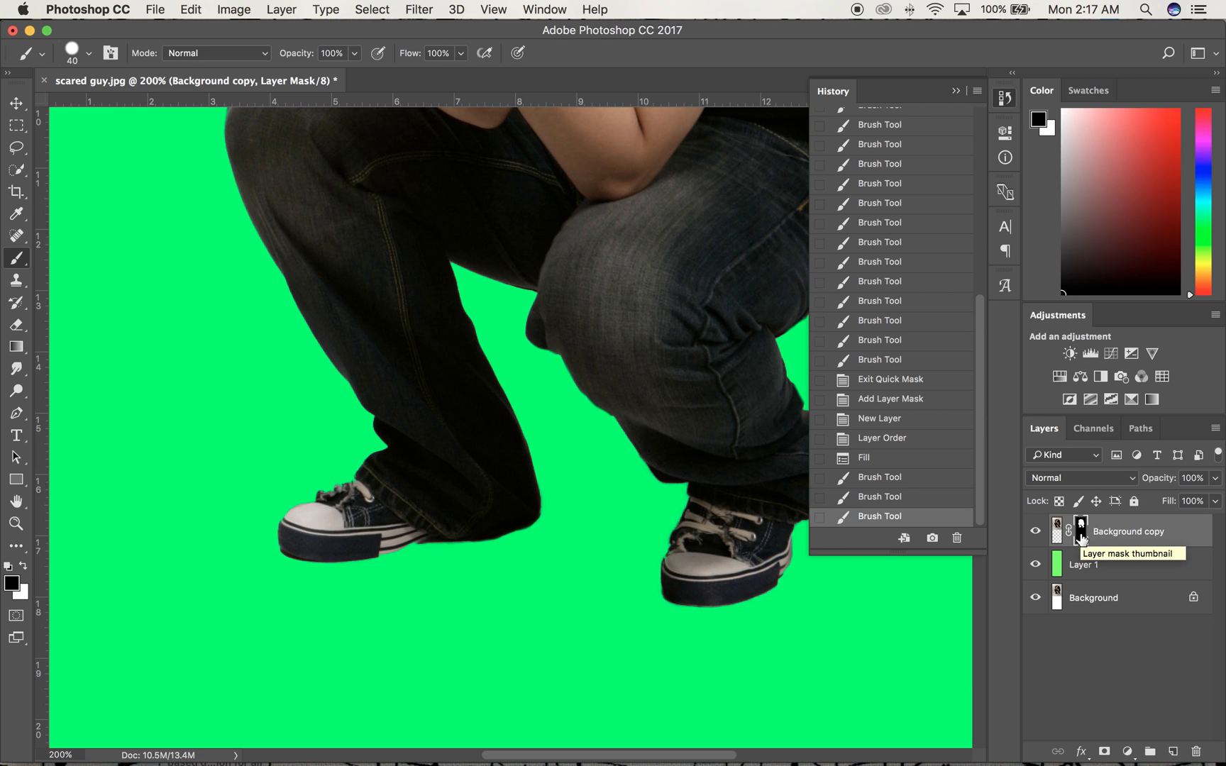
Load the Background copy's layer mask as a selection of the man's outline
left_click(1057, 534)
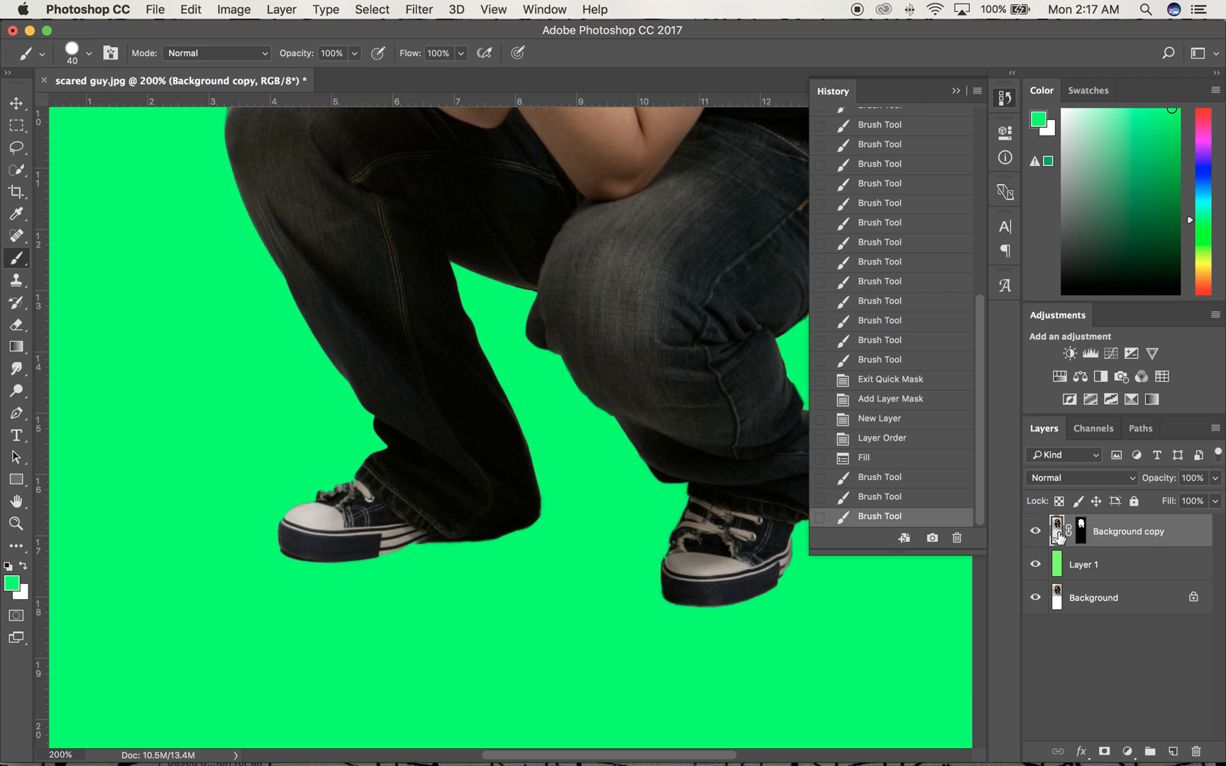
key("super+0")
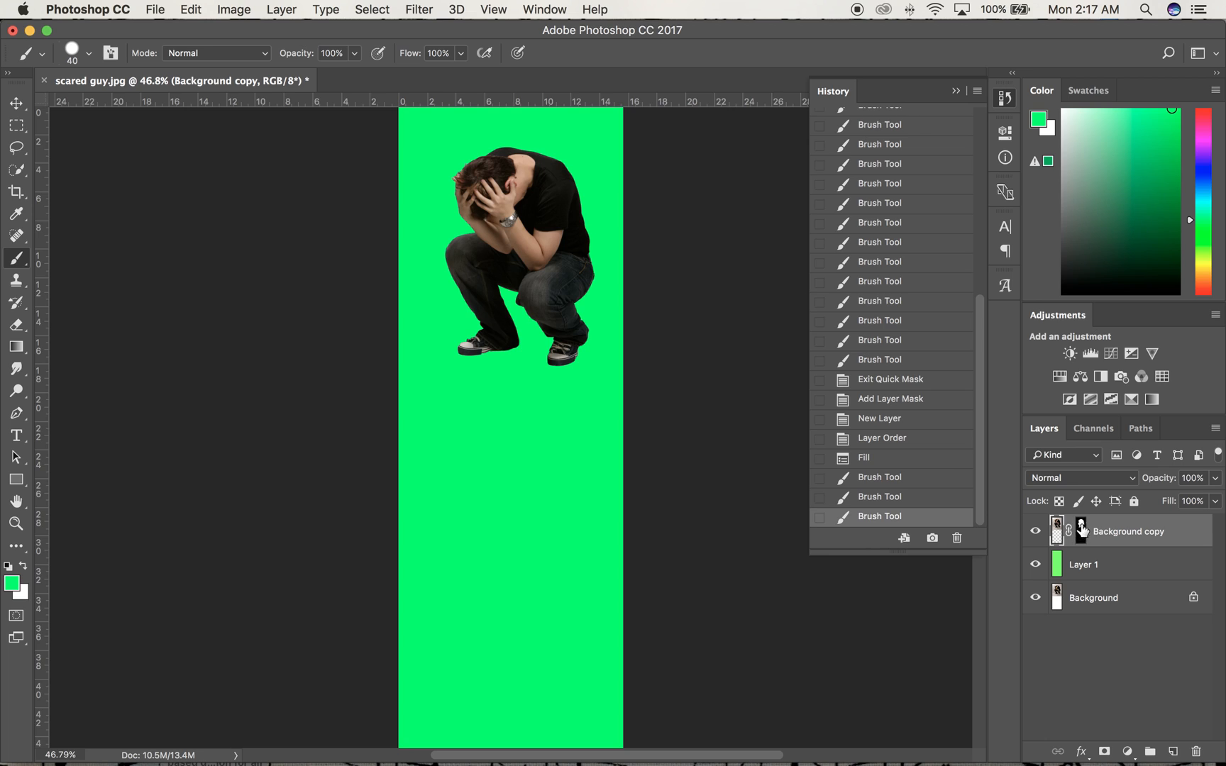
mouse_move(1090, 535)
left_mouse_down()
mouse_move(1107, 561)
mouse_move(1081, 531)
left_mouse_up()
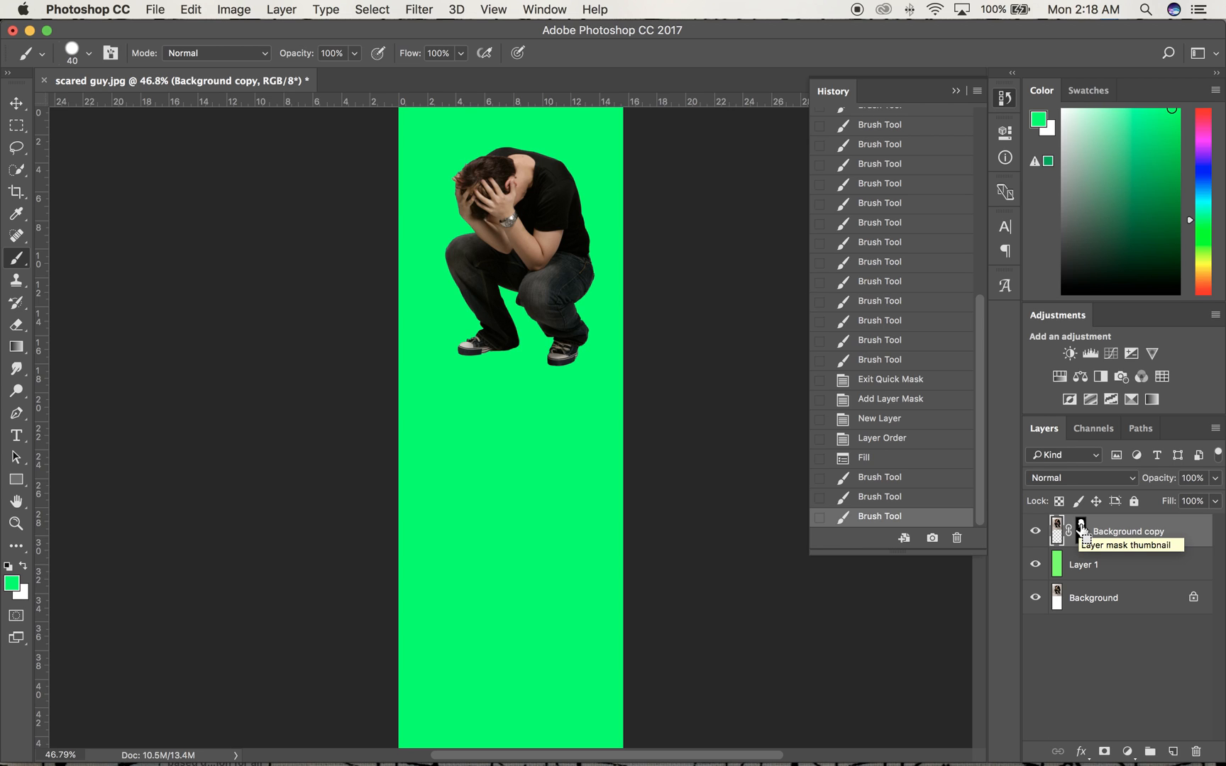
left_click(1081, 532, "super")
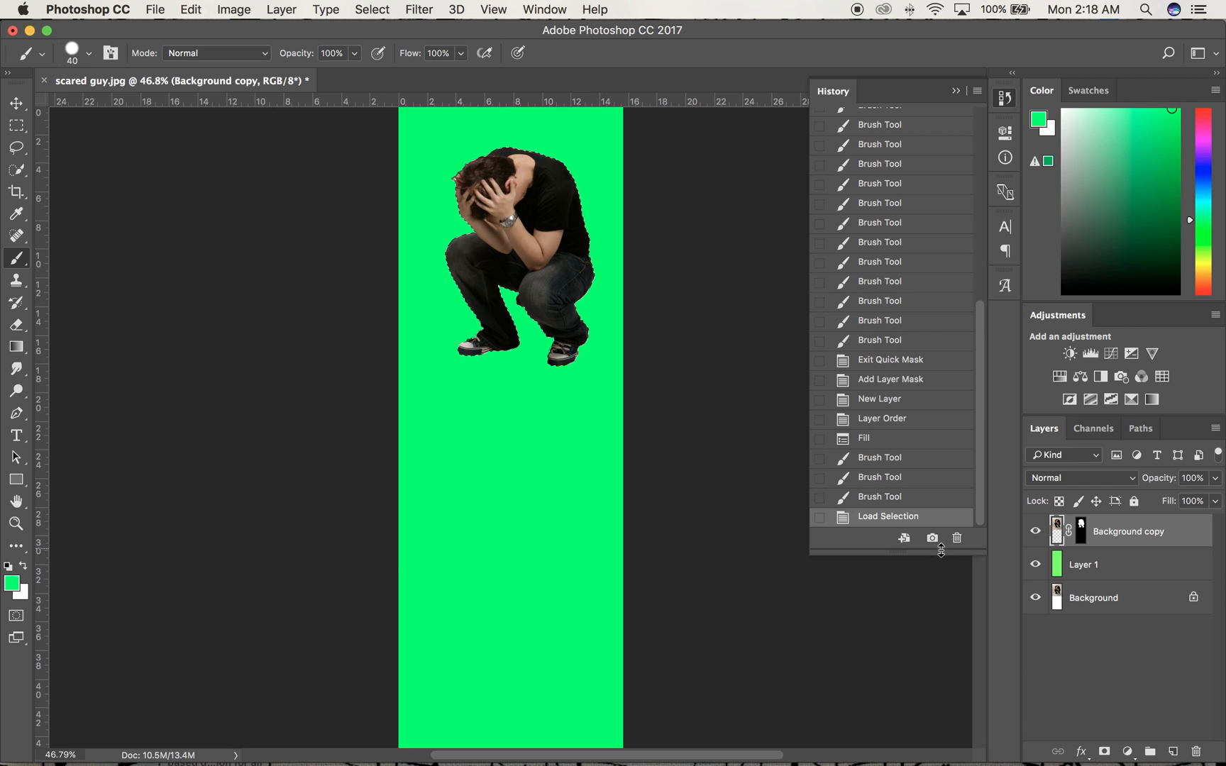
Create a new layer above the Background copy and fill the selected outline with black at 100% opacity
left_click(1173, 752)
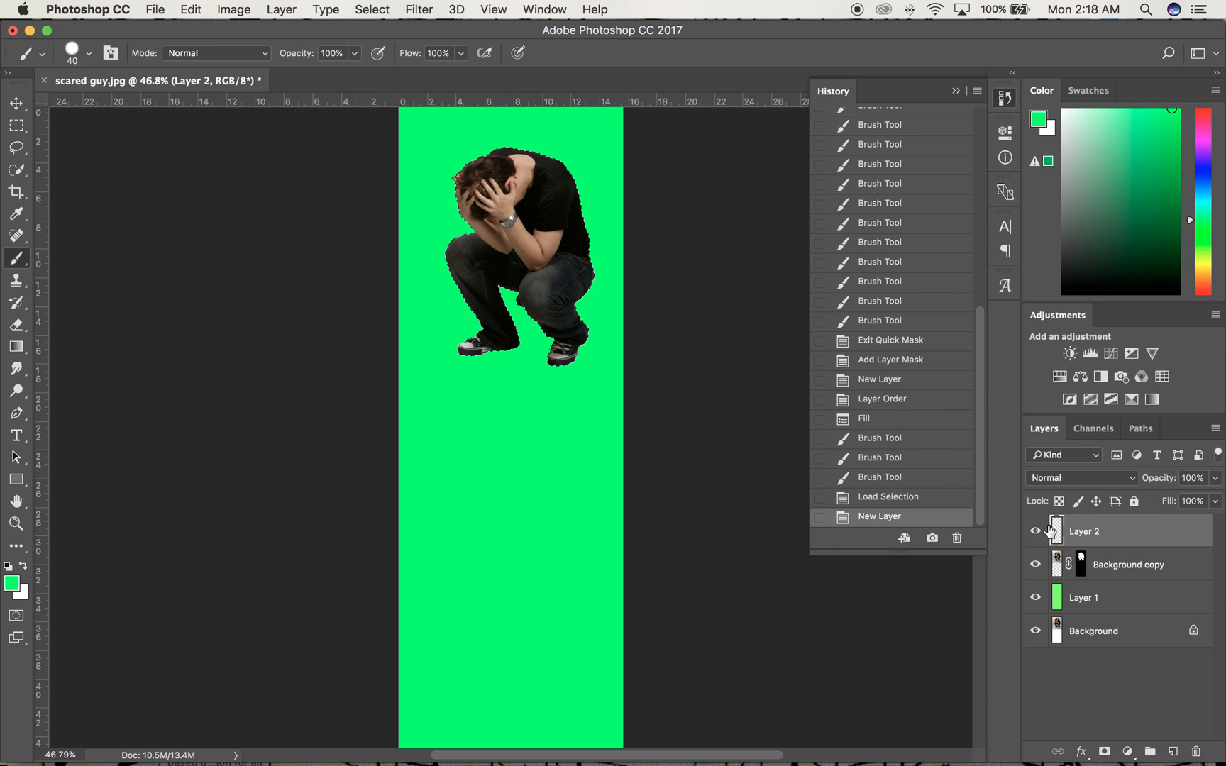
left_click(191, 10)
left_click(230, 276)
left_click(623, 291)
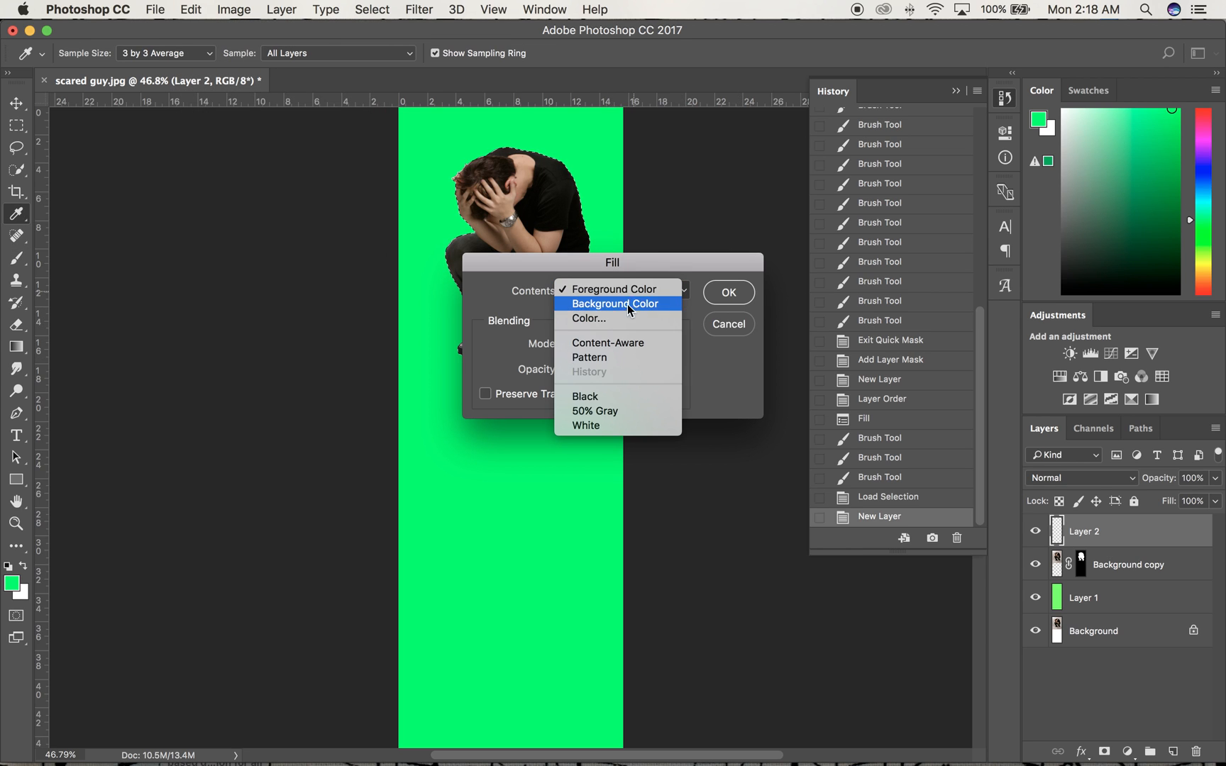
left_click(628, 397)
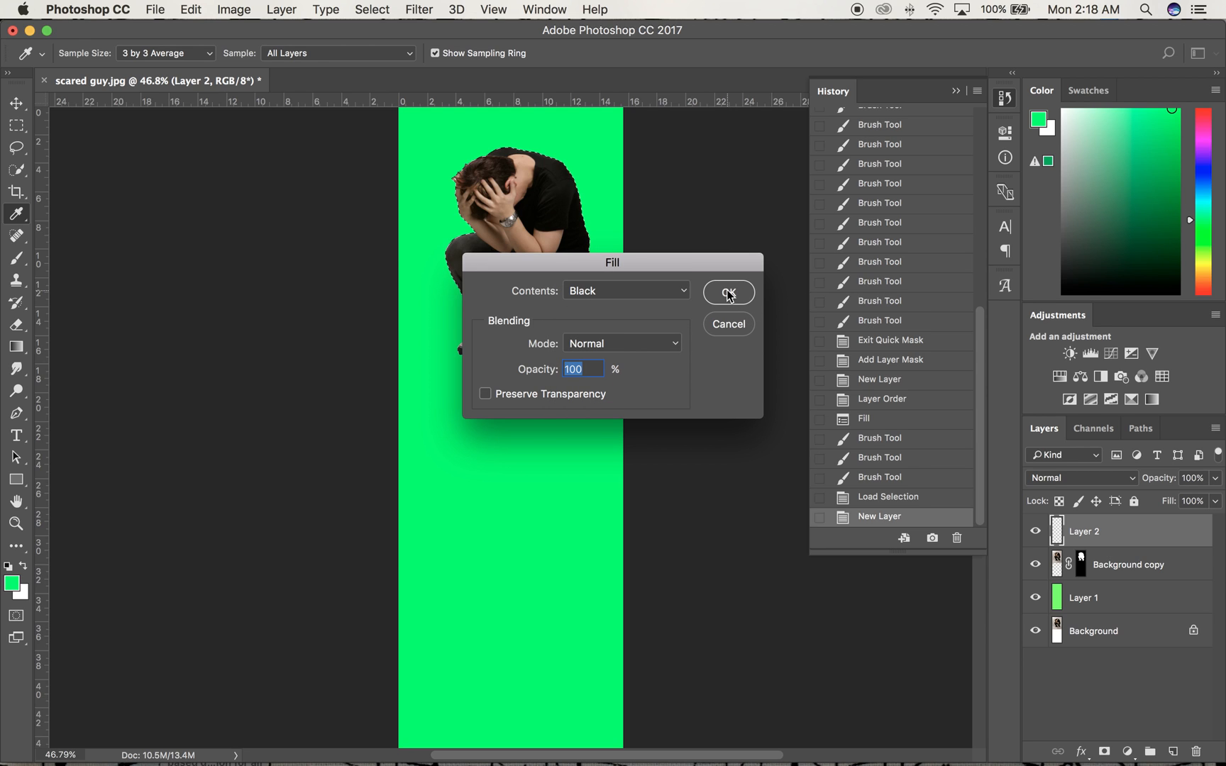
left_click(729, 294)
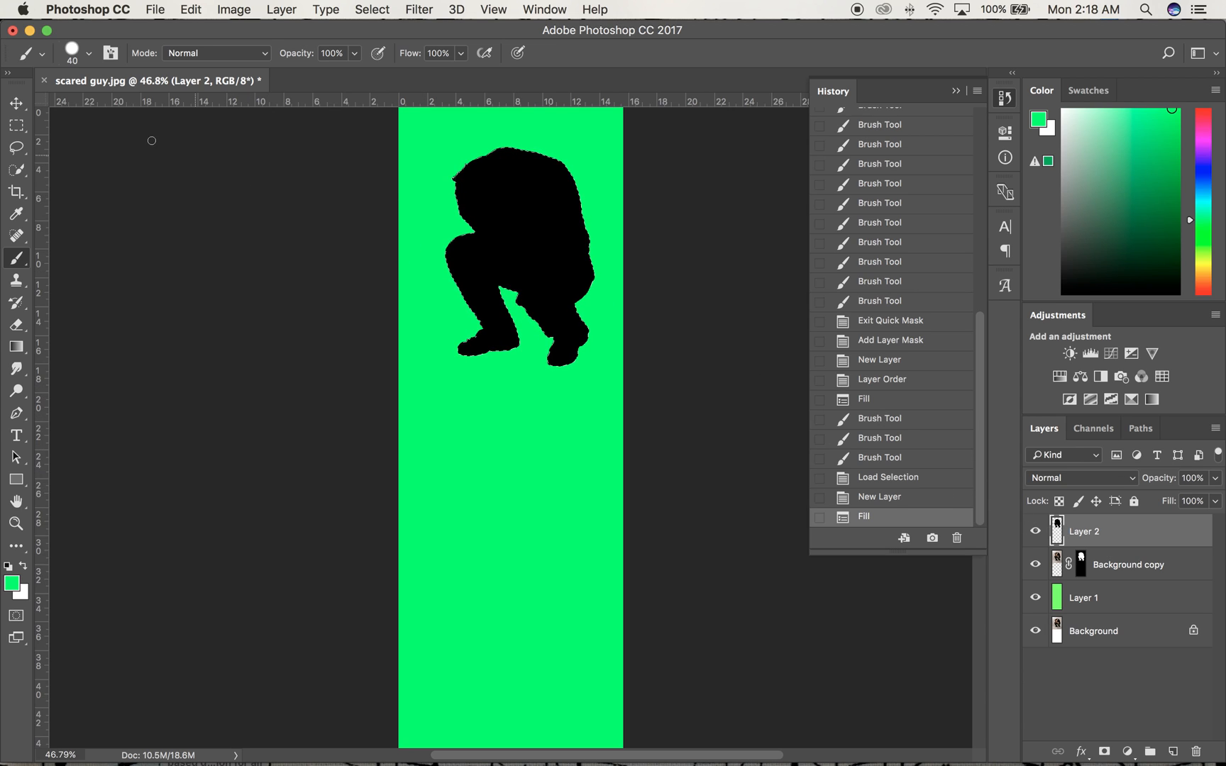
Offset the black silhouette about 1.3 in right and 0.7 in down, place its layer beneath the Background copy, and deselect
left_click(15, 105)
left_click_drag(477, 237, 509, 248)
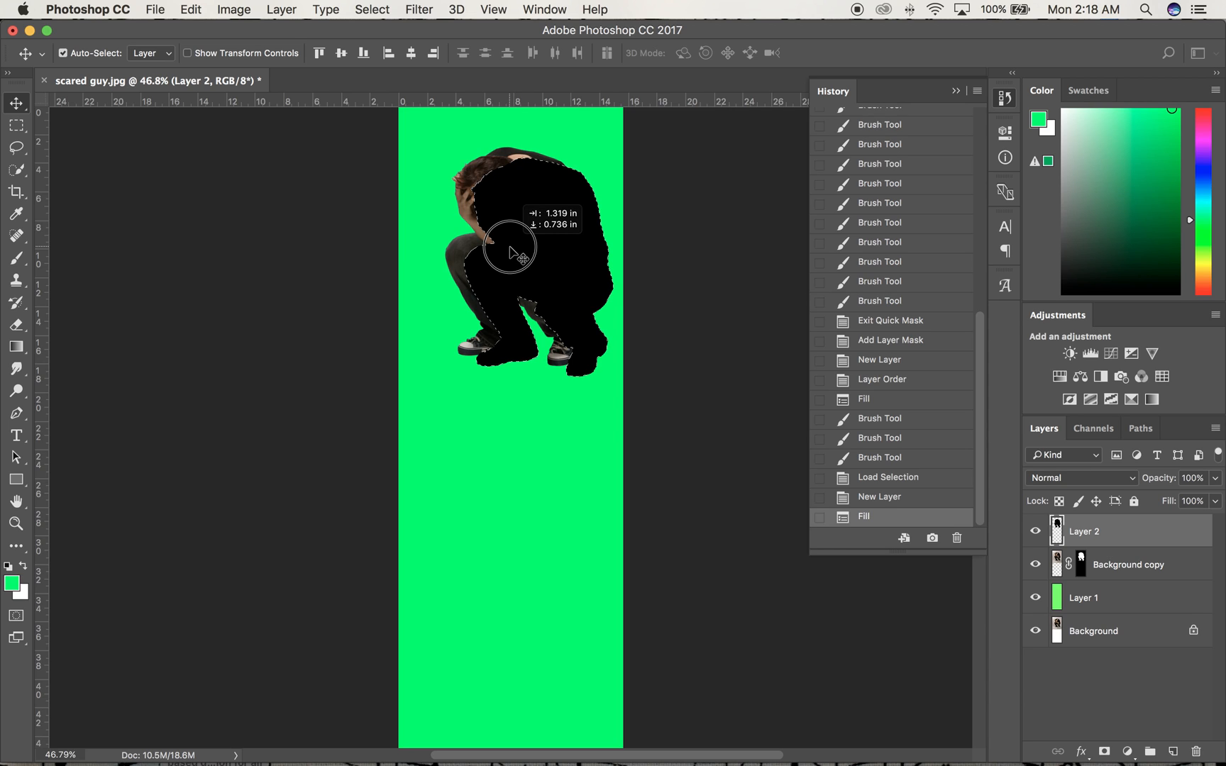
left_click_drag(511, 246, 510, 247)
left_click_drag(1107, 538, 1103, 579)
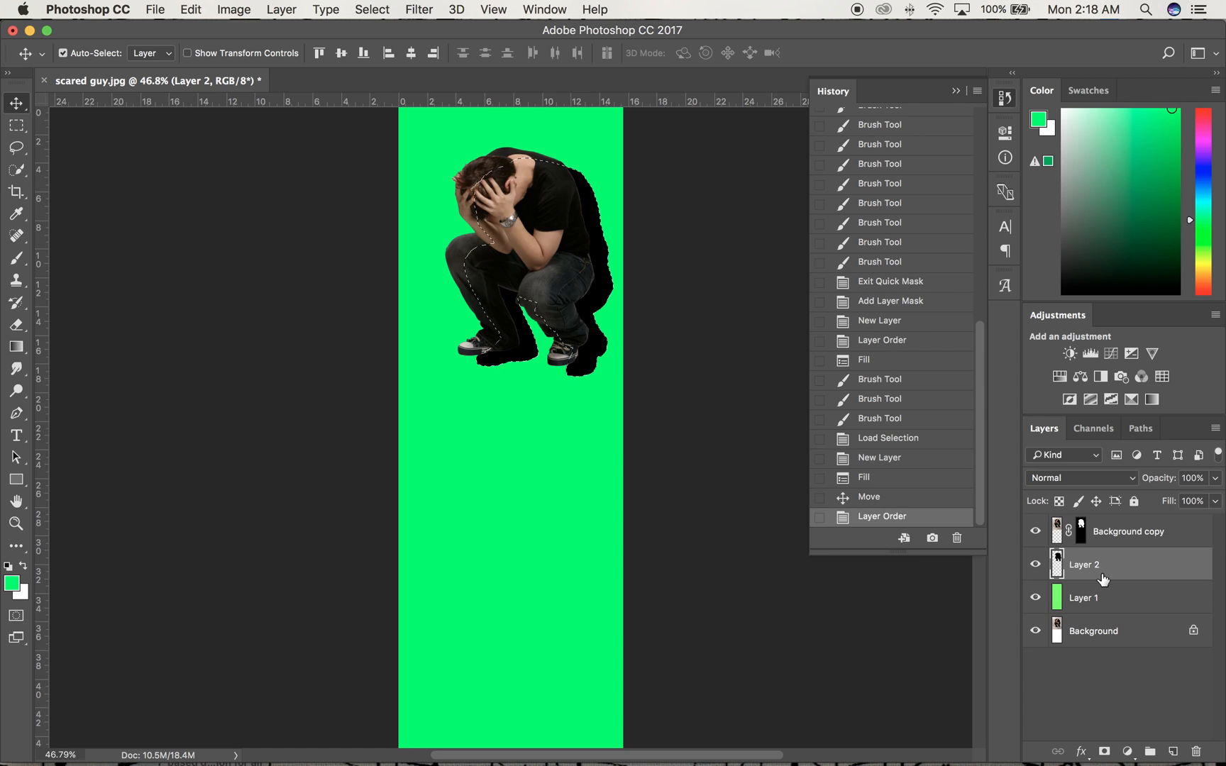
key("super+d")
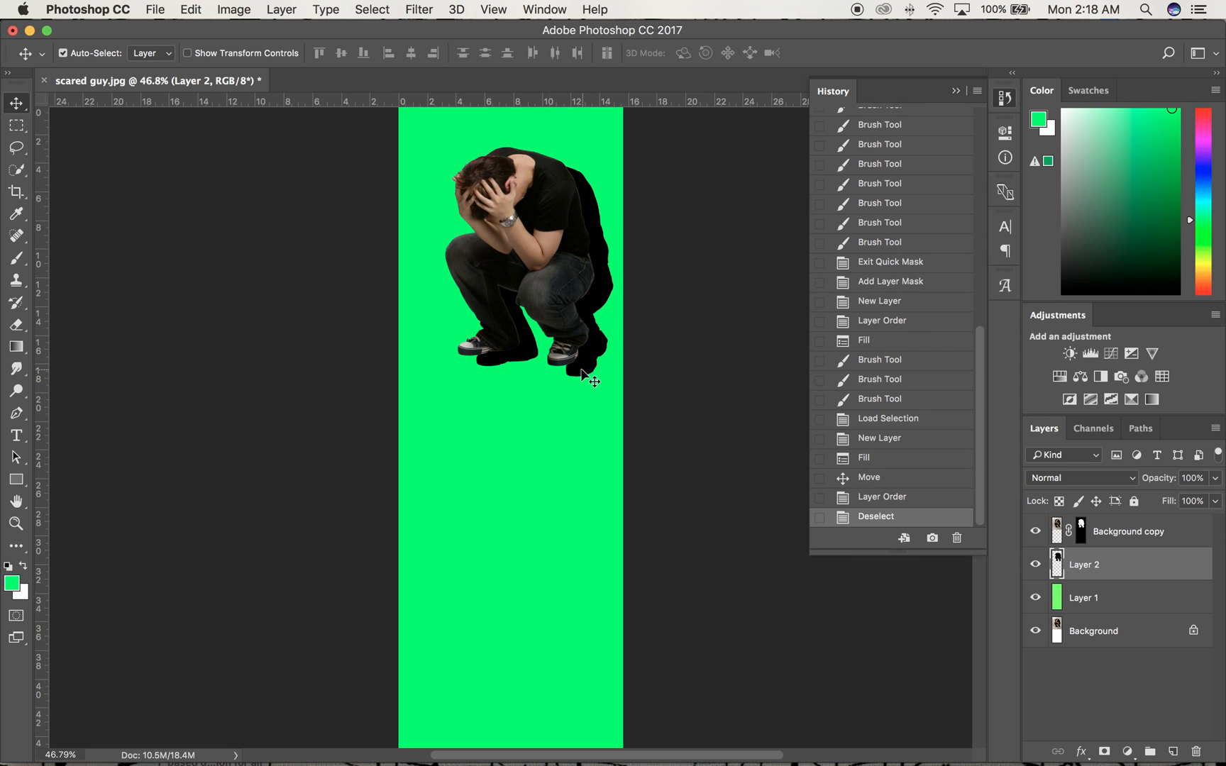
Apply a Gaussian Blur with a 33-pixel radius to the black silhouette on Layer 2
left_click(421, 10)
mouse_move(474, 212)
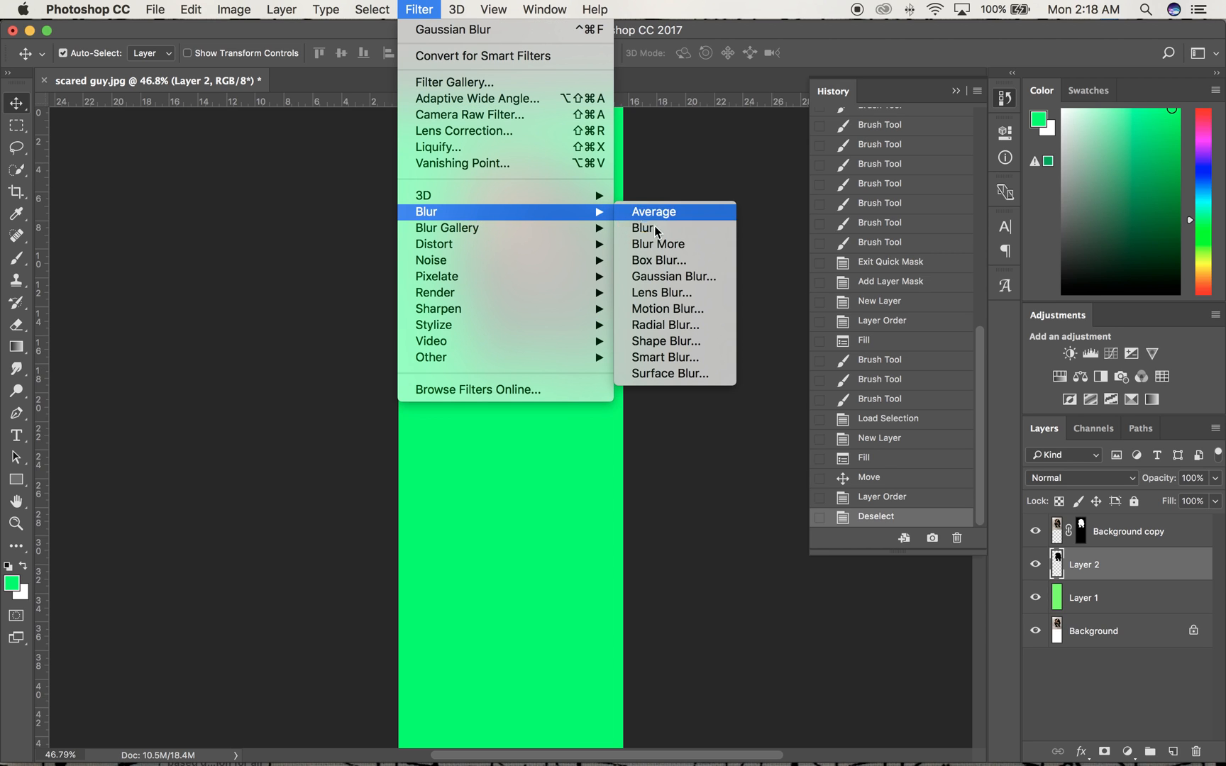
left_click(667, 277)
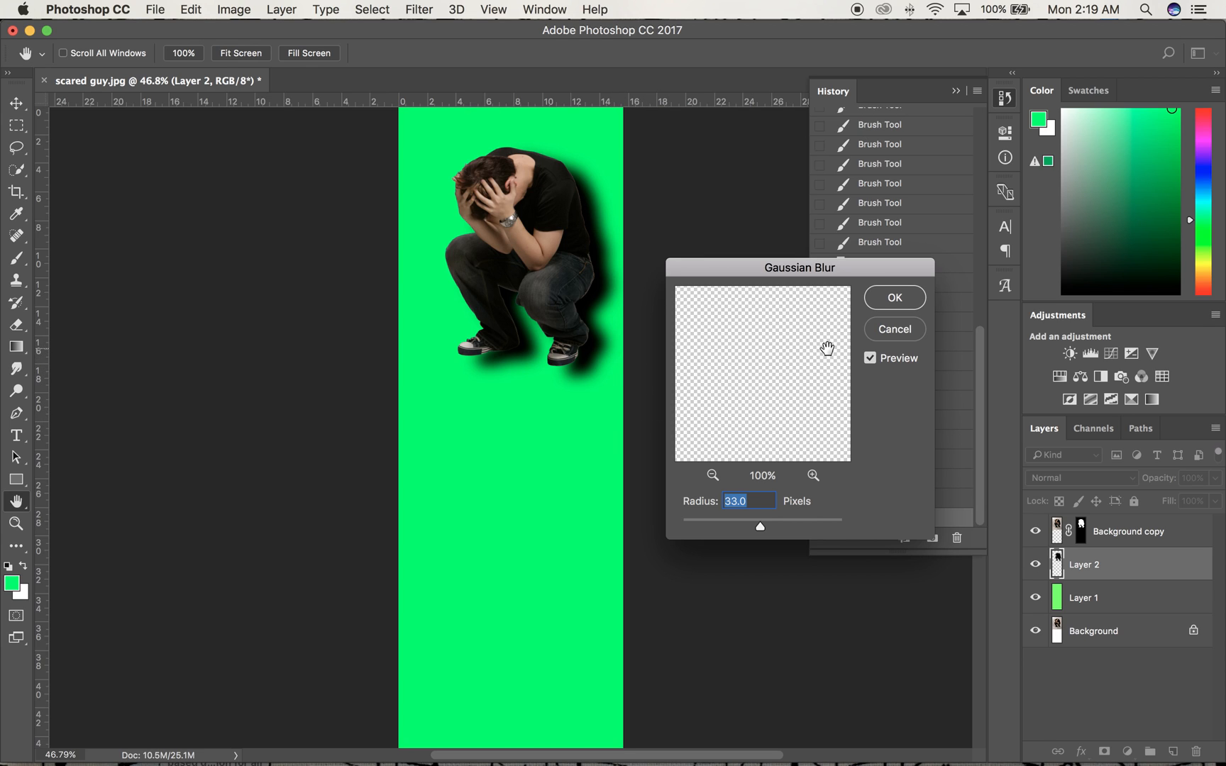
left_click(896, 298)
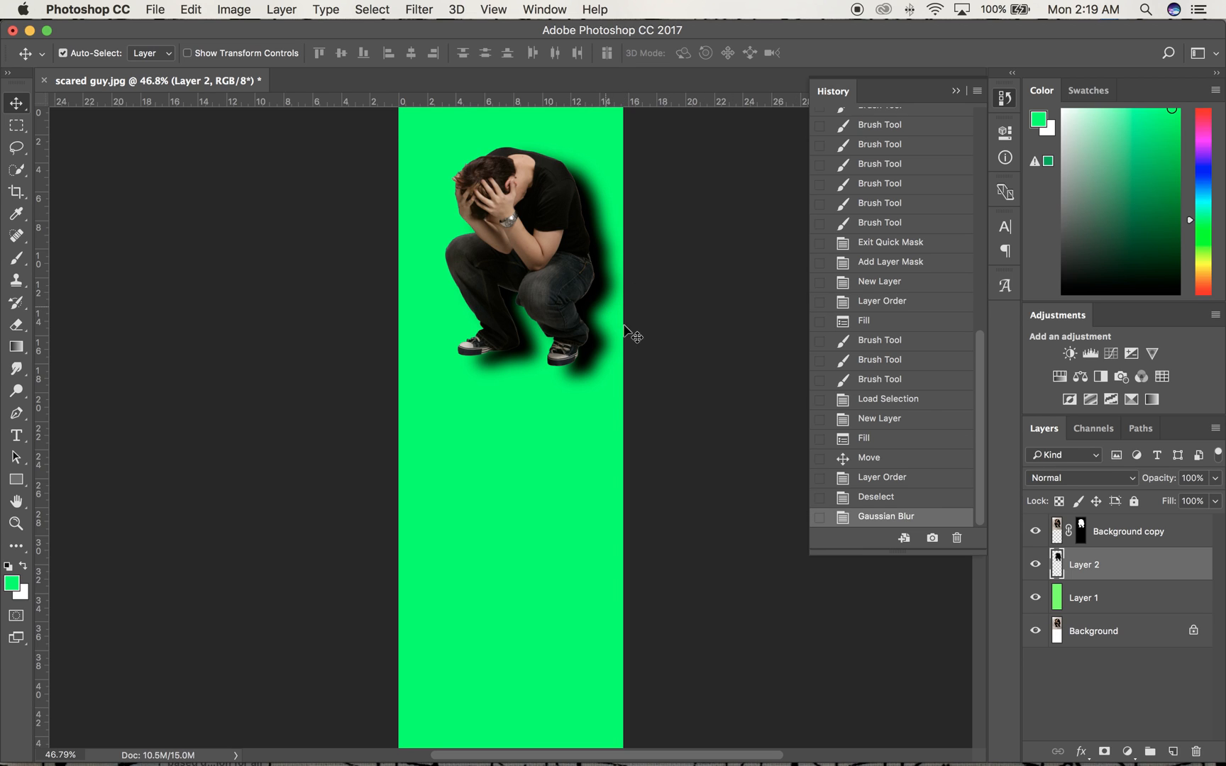
Lower the opacity of the blurred shadow on Layer 2 to 45%
left_click(1215, 479)
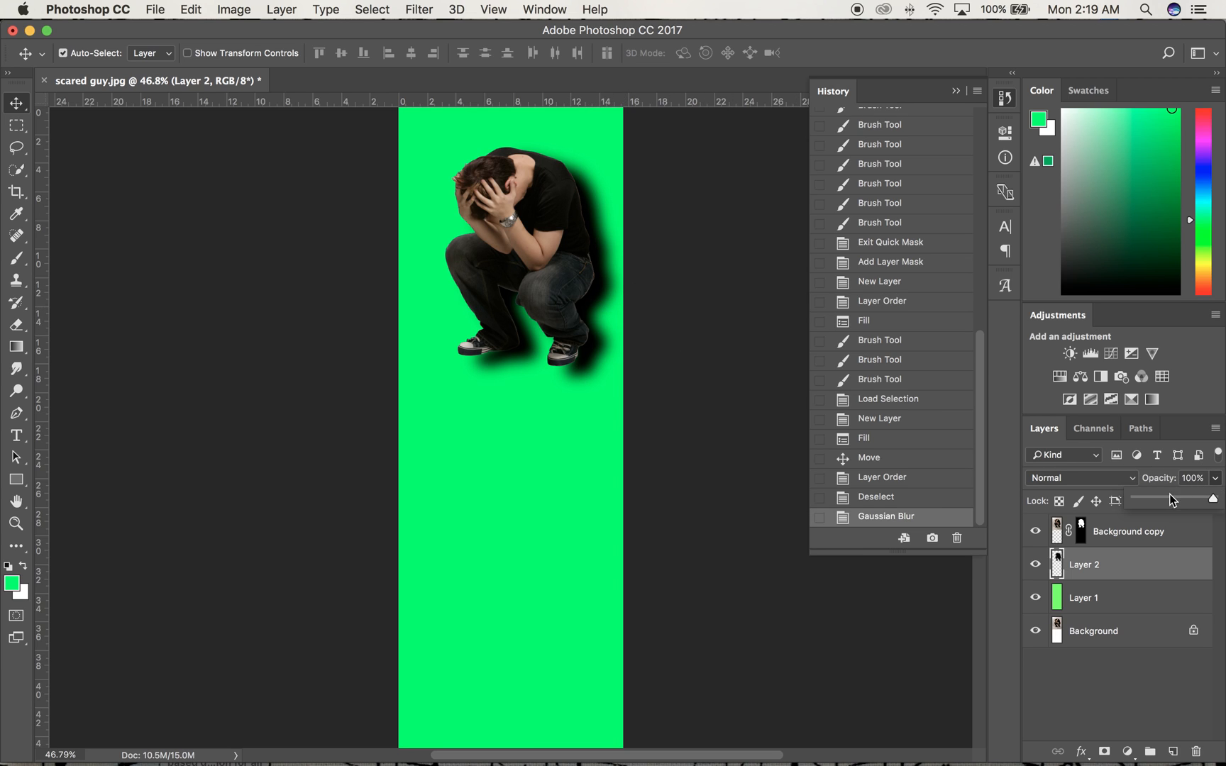
left_click(1168, 500)
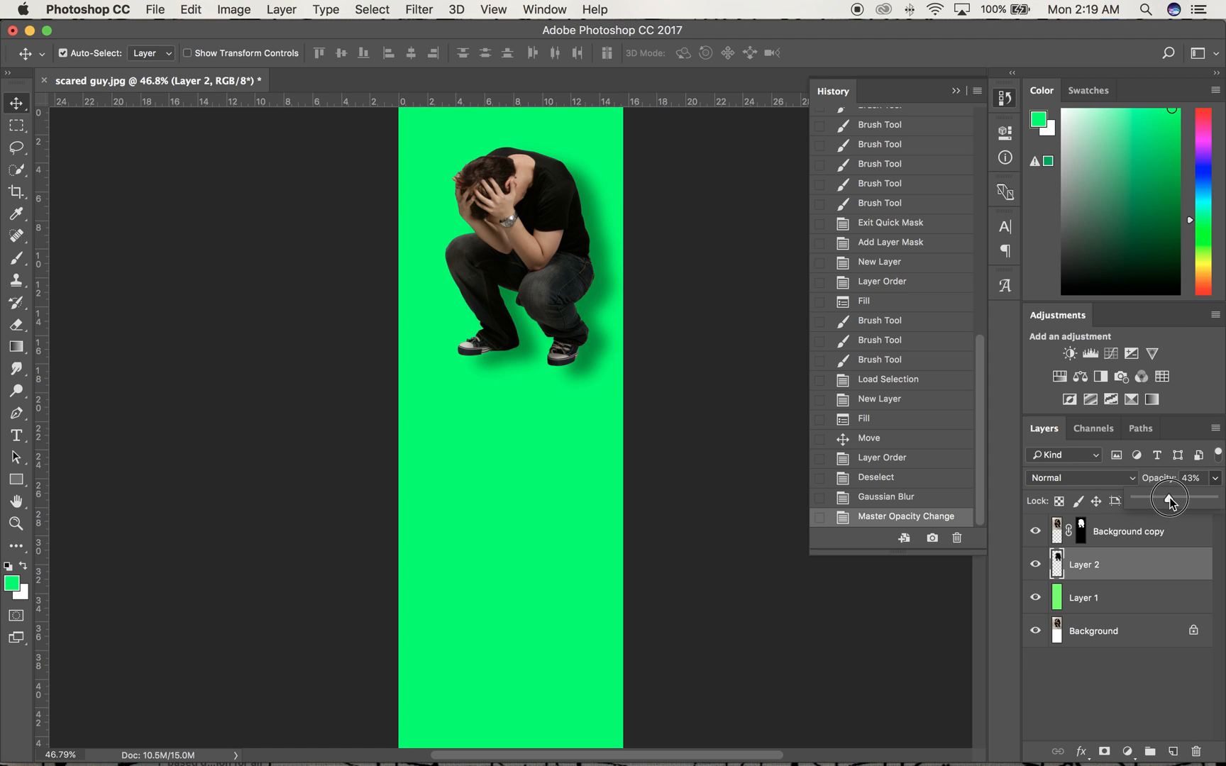
left_click_drag(1170, 502, 1171, 503)
Switch to Acrobat to check the shadow examples in the Quickfire 3 PDF, and return to Photoshop
key("super+Tab")
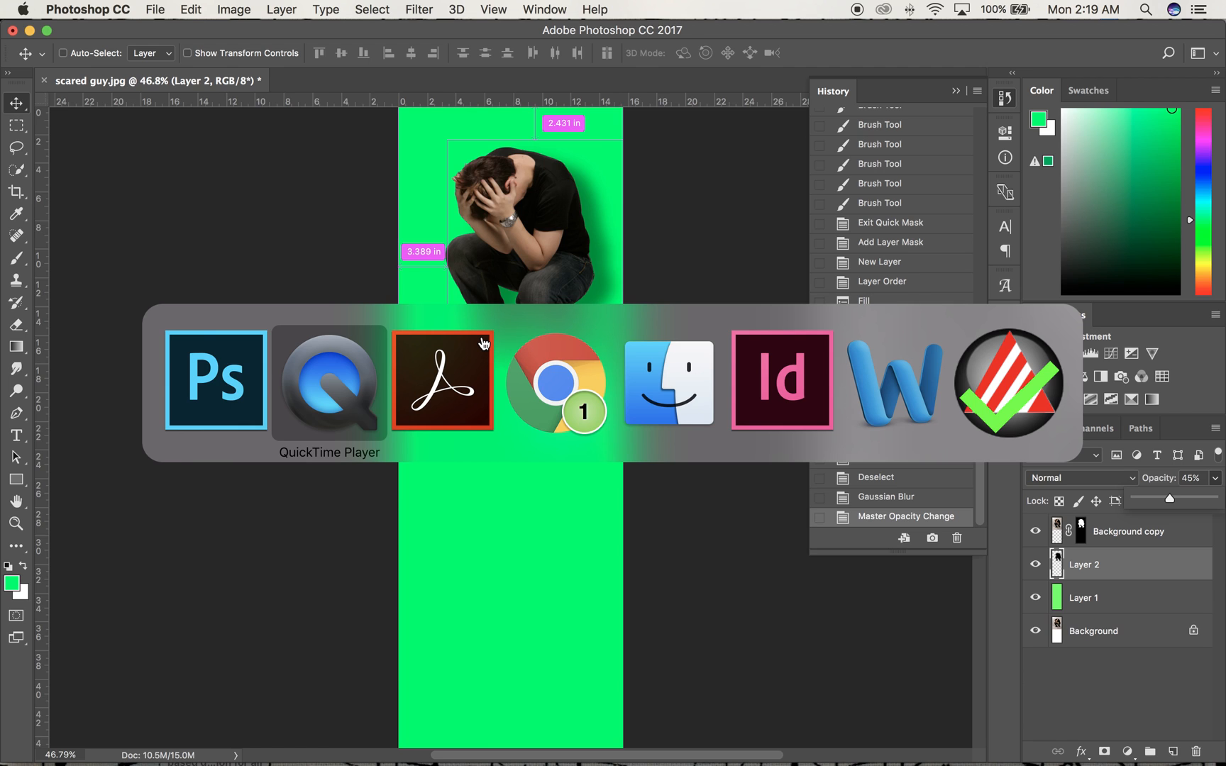
left_click(482, 344)
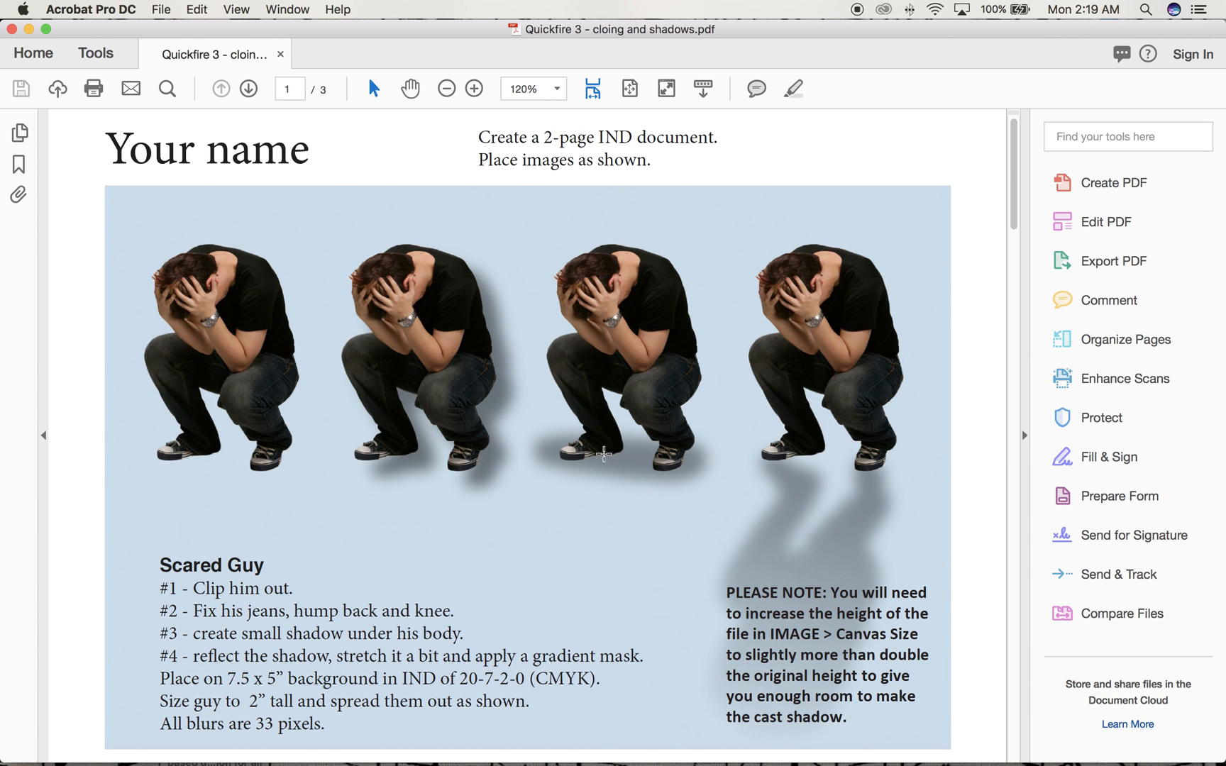
key("super+Tab")
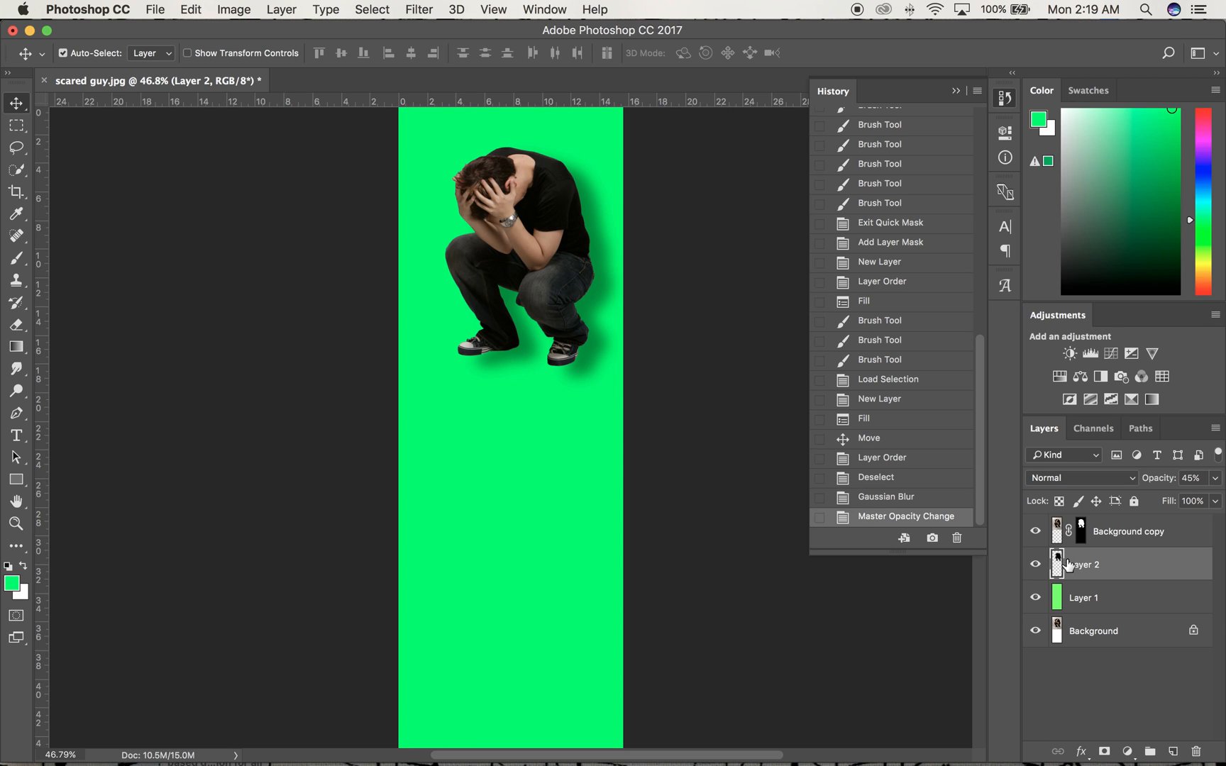
Rename Layer 2 as "drop shadow" and hide the layer
double_click(1082, 565)
type("c")
type("rop shadow")
key("Return")
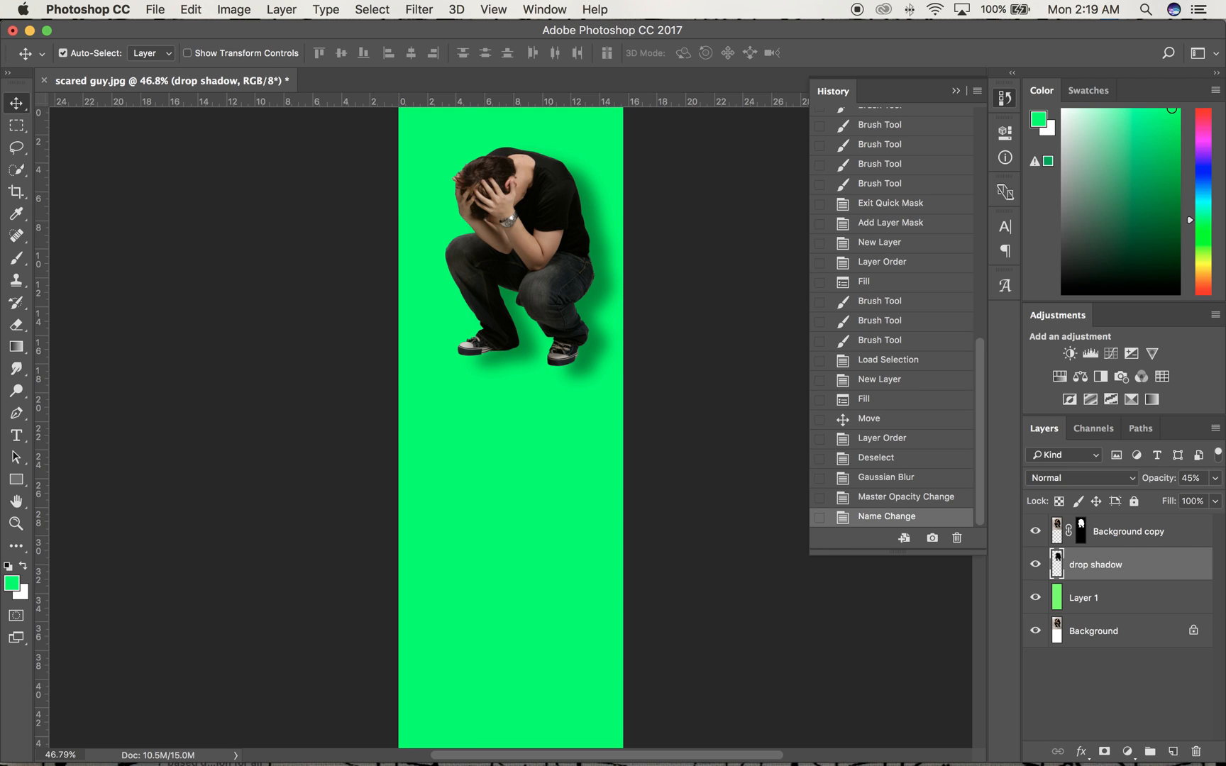
left_click(1036, 564)
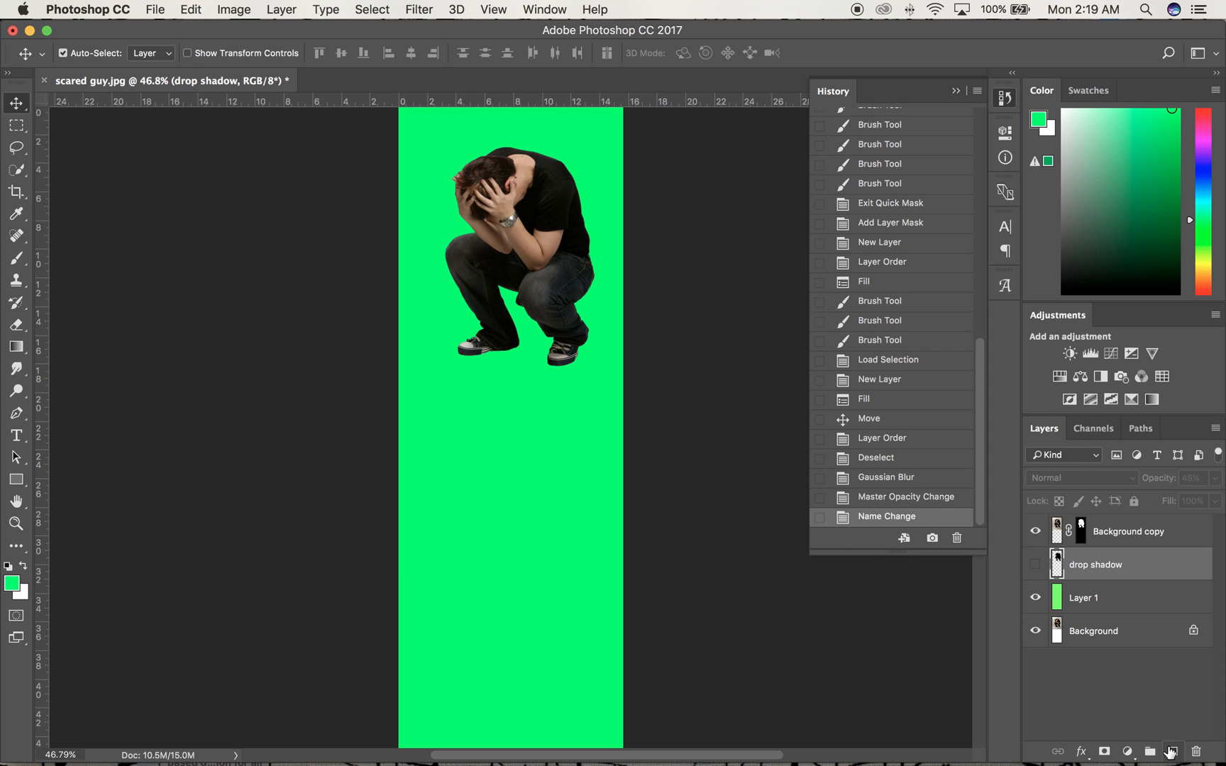
Add a new layer above the drop shadow layer and name it "goofy shadow"
left_click(1170, 753)
double_click(1080, 566)
type("g")
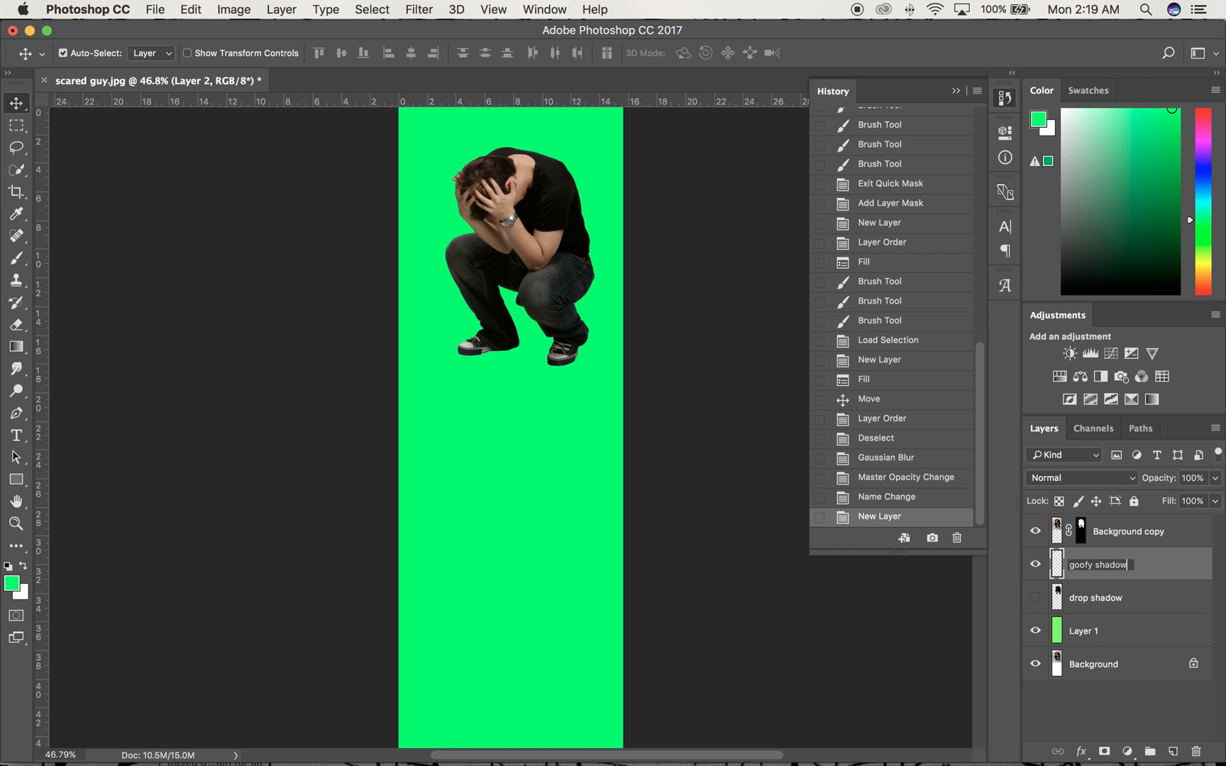
type("oofy shadow")
key("Return")
Draw an elliptical selection about 12 in wide and 3 in tall around the man's shoes, and reset the colours to default black and white
left_click_drag(16, 127, 103, 142)
left_click_drag(435, 331, 605, 374)
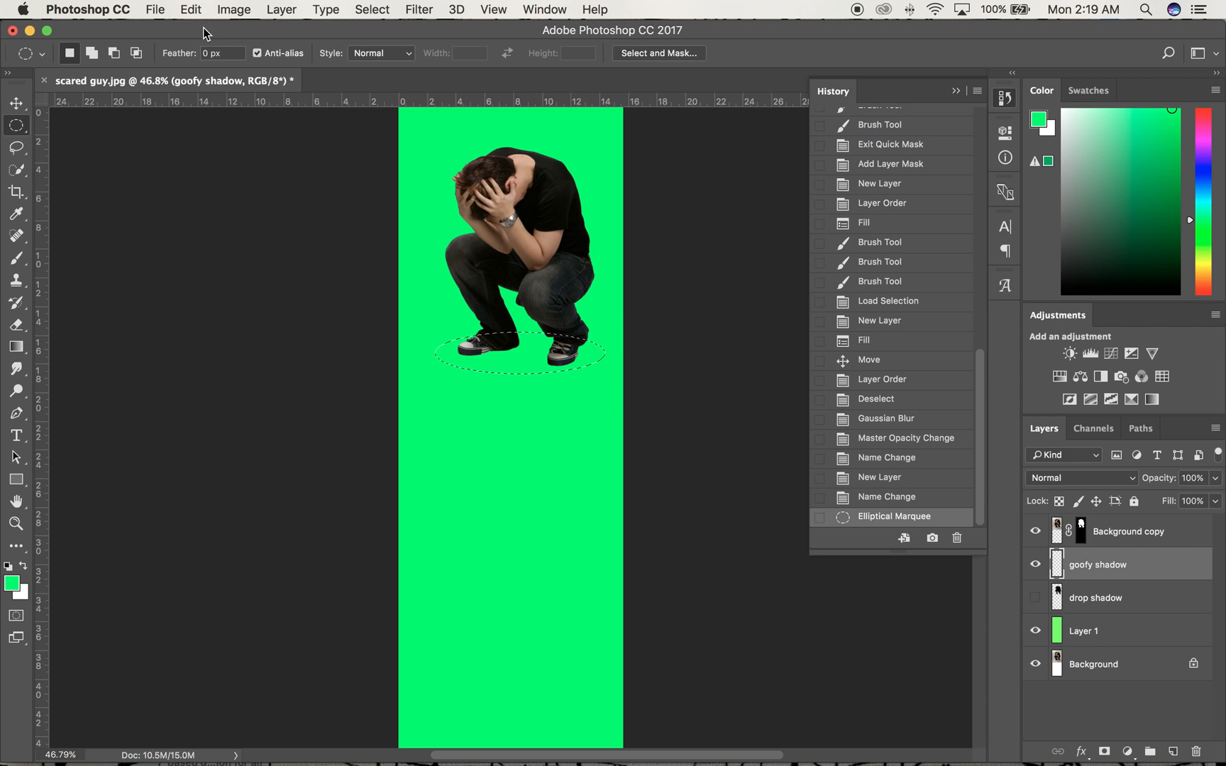
left_click(7, 566)
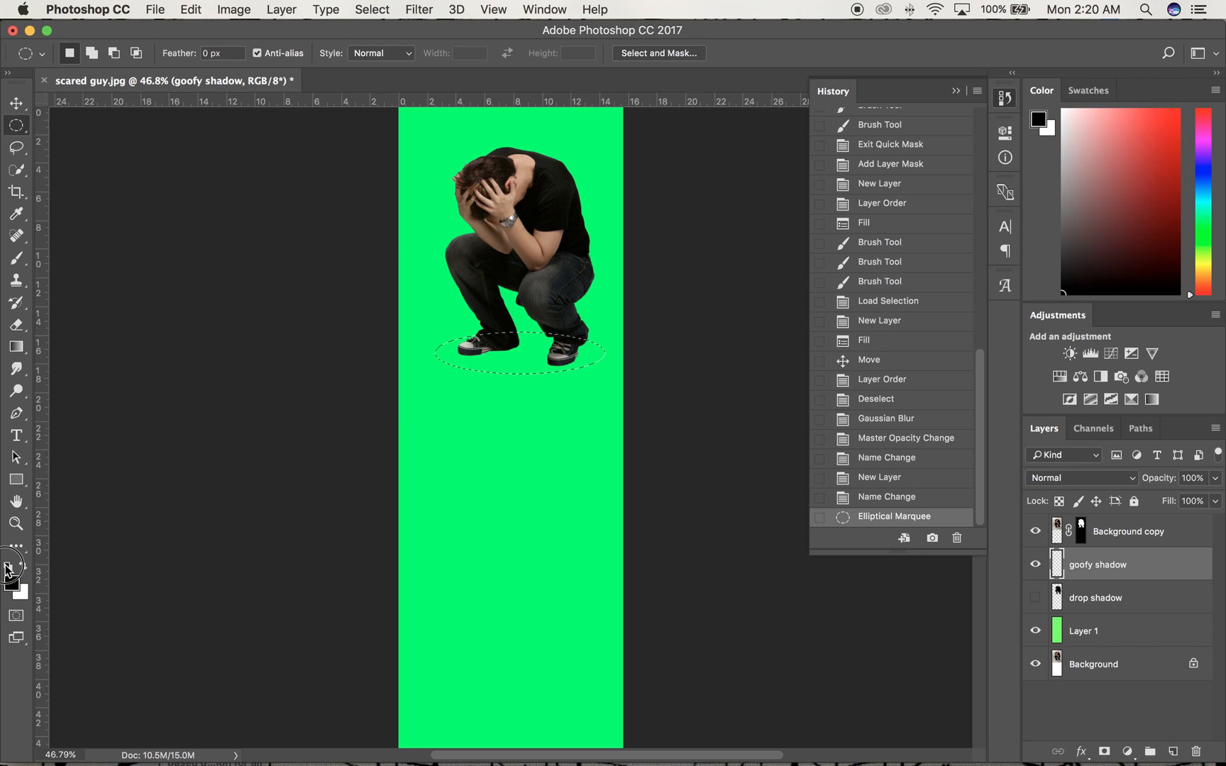
left_click(189, 9)
left_click(233, 280)
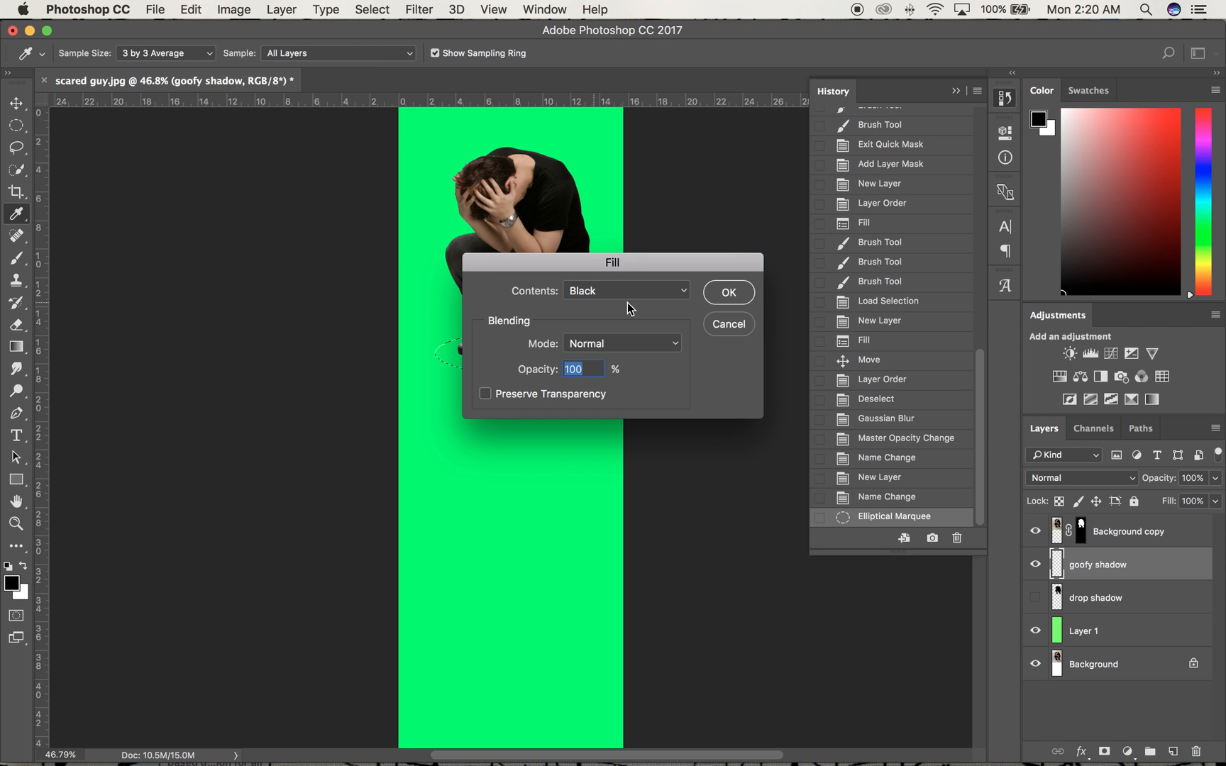
left_click(593, 291)
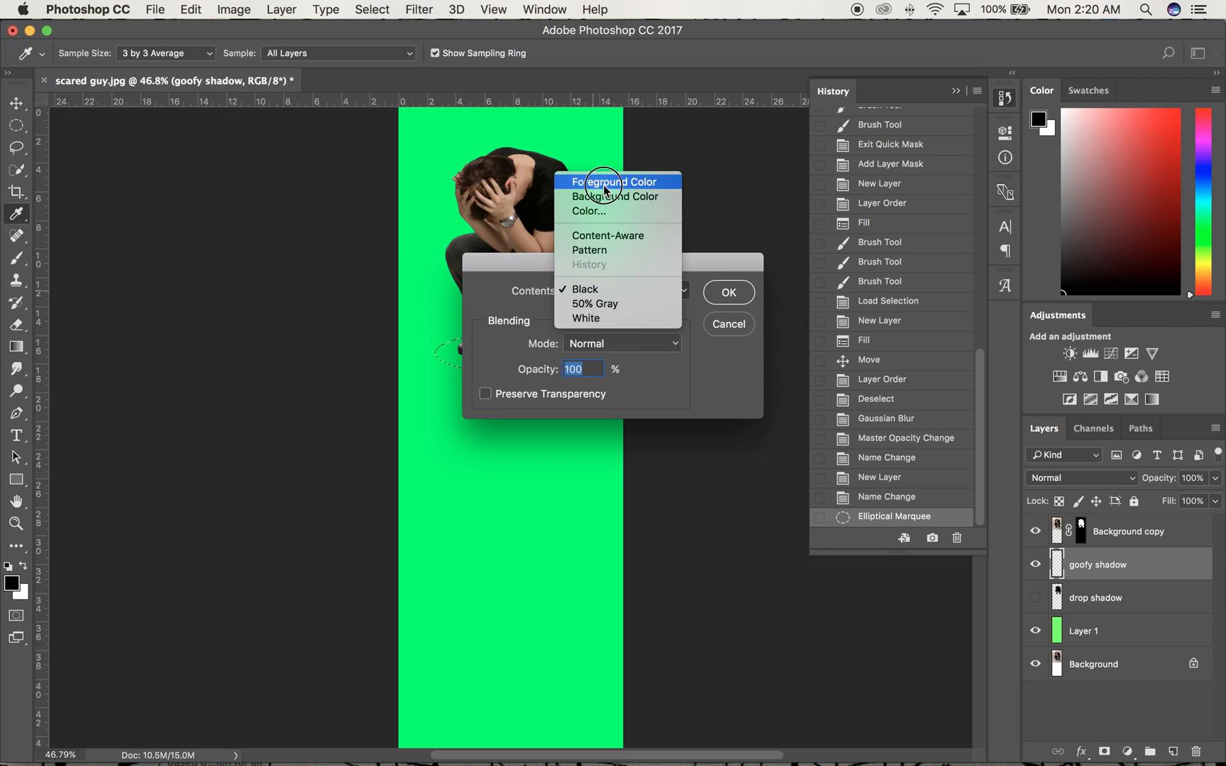
left_click(674, 323)
left_click(727, 325)
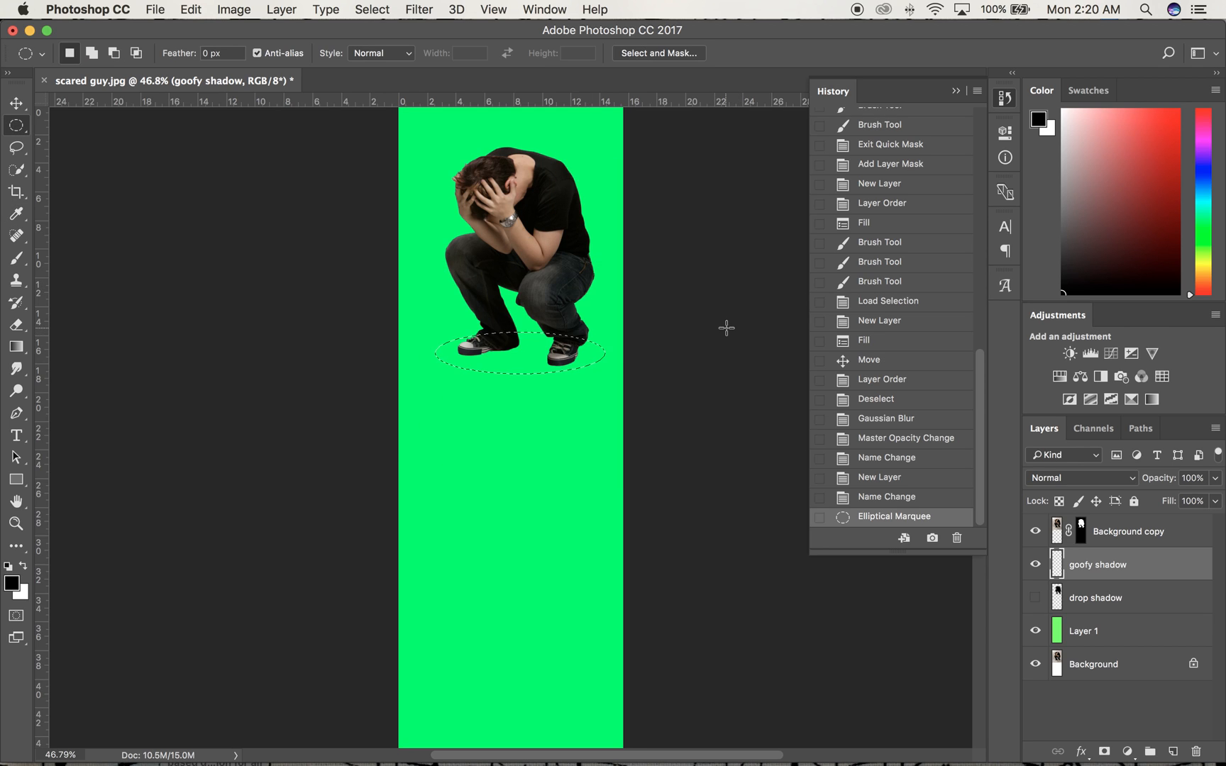
Fill the elliptical selection with the black foreground colour on the goofy shadow layer and deselect
key("alt")
key("alt+BackSpace")
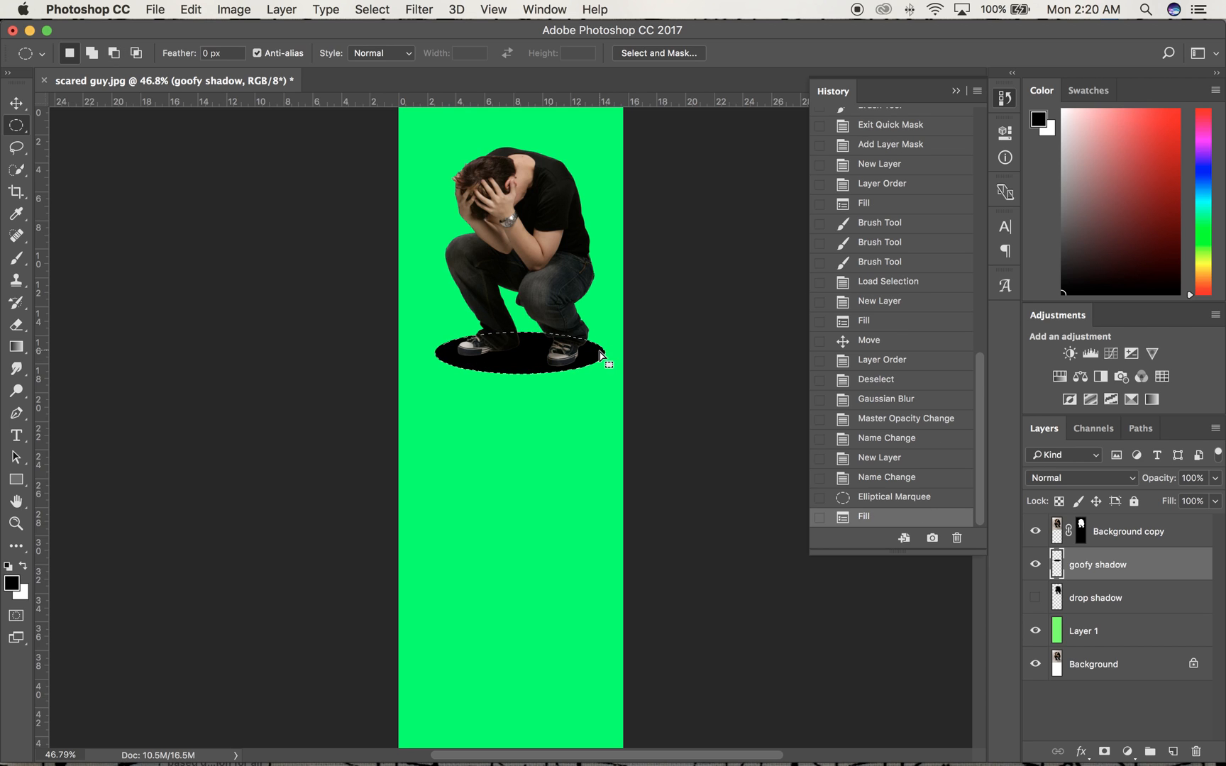
key("super+d")
Apply a Gaussian Blur to the black ellipse and lower the goofy shadow layer's opacity to 46%
left_click(419, 9)
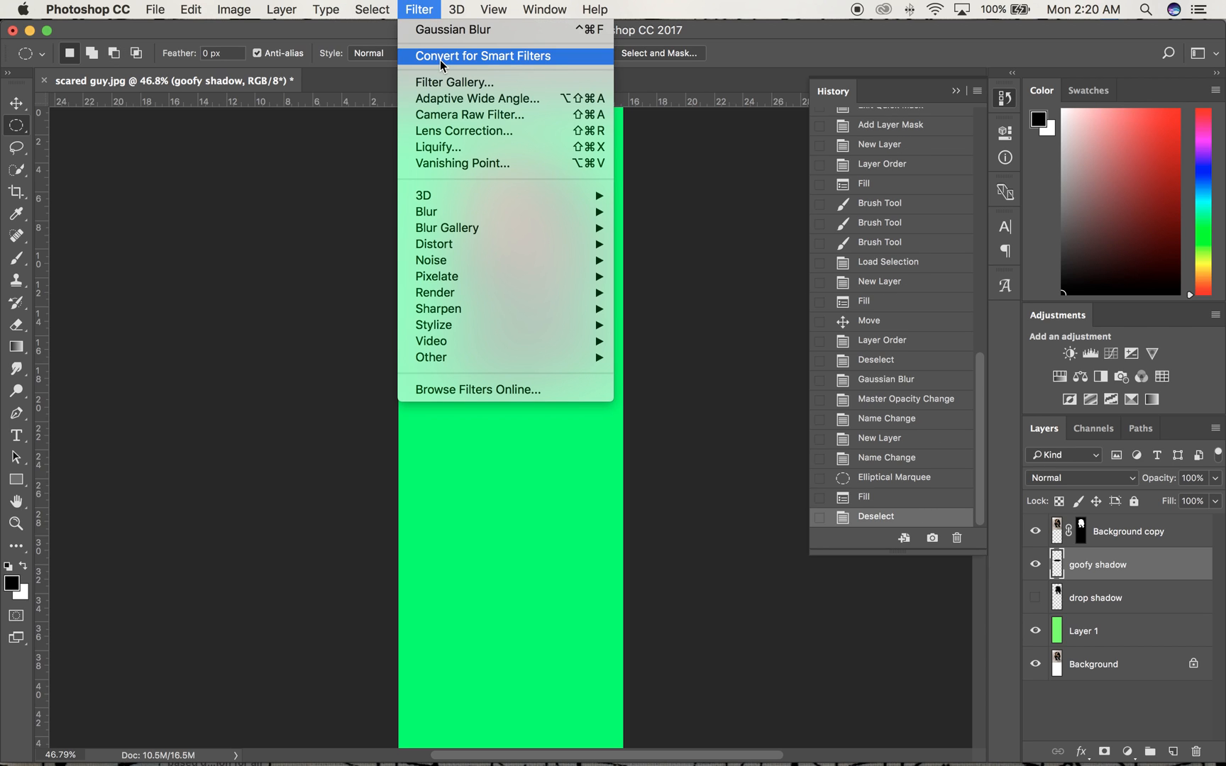
mouse_move(600, 213)
left_click(694, 276)
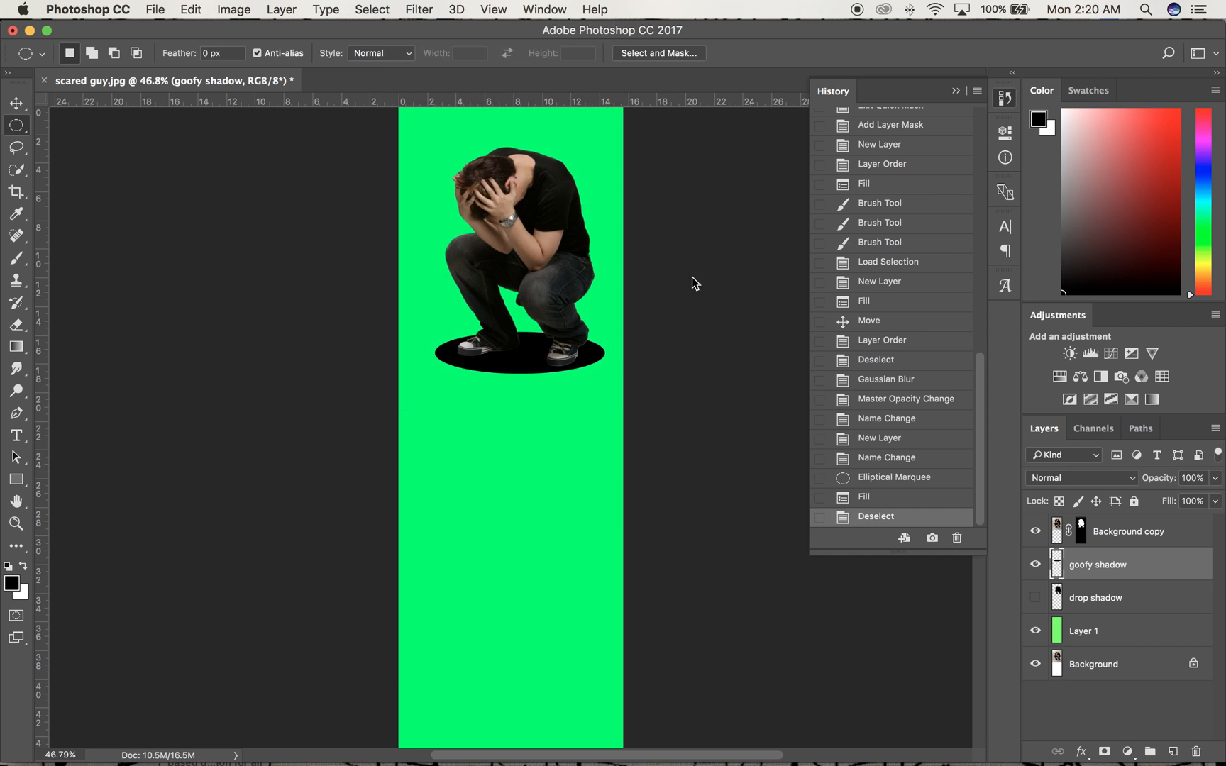
key("Return")
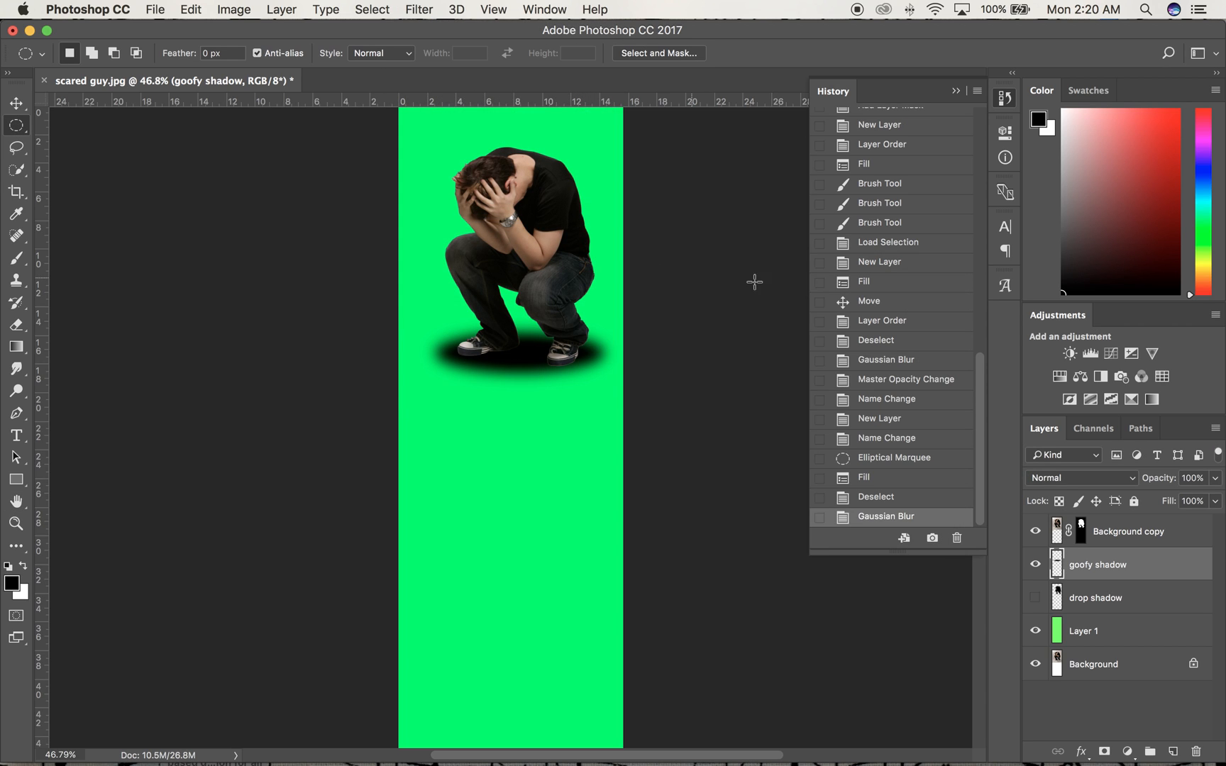
left_click_drag(1217, 485, 1169, 500)
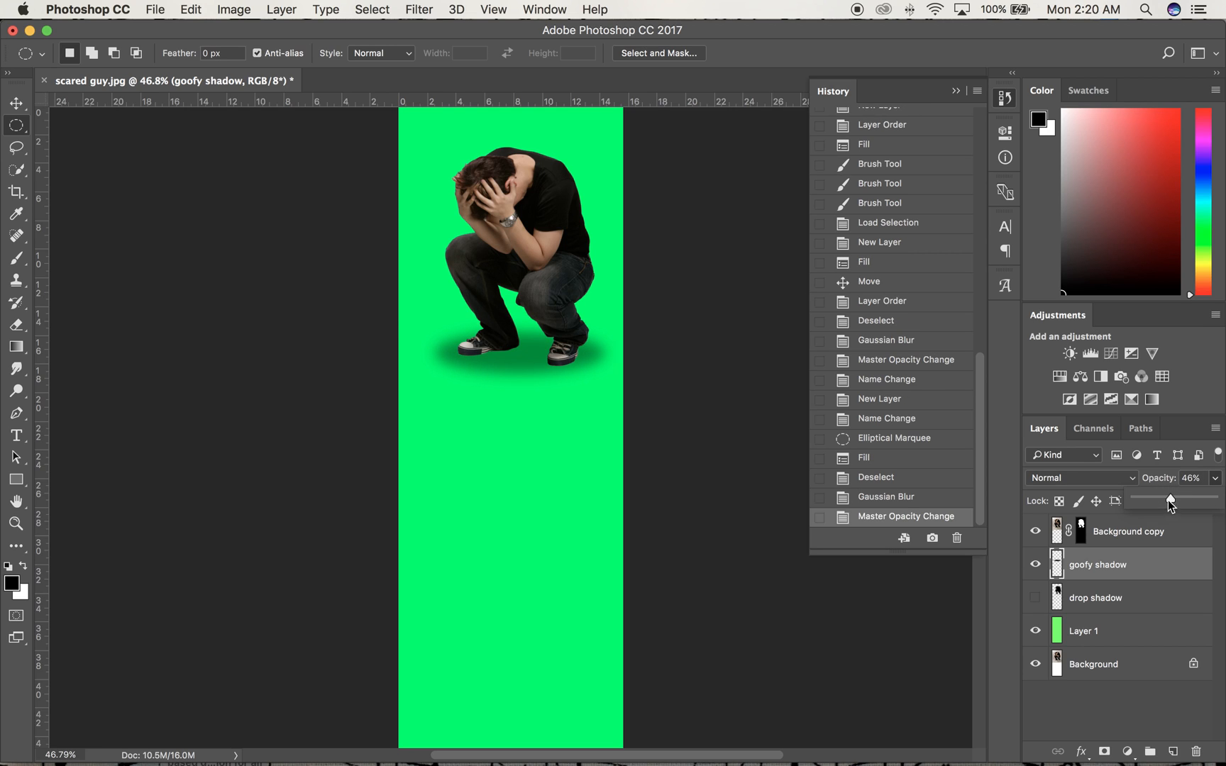
Free-transform the elliptical shadow to about 110% width and 70% height, rotate it about 4.3 degrees, and place it beneath the shoes
left_click(15, 103)
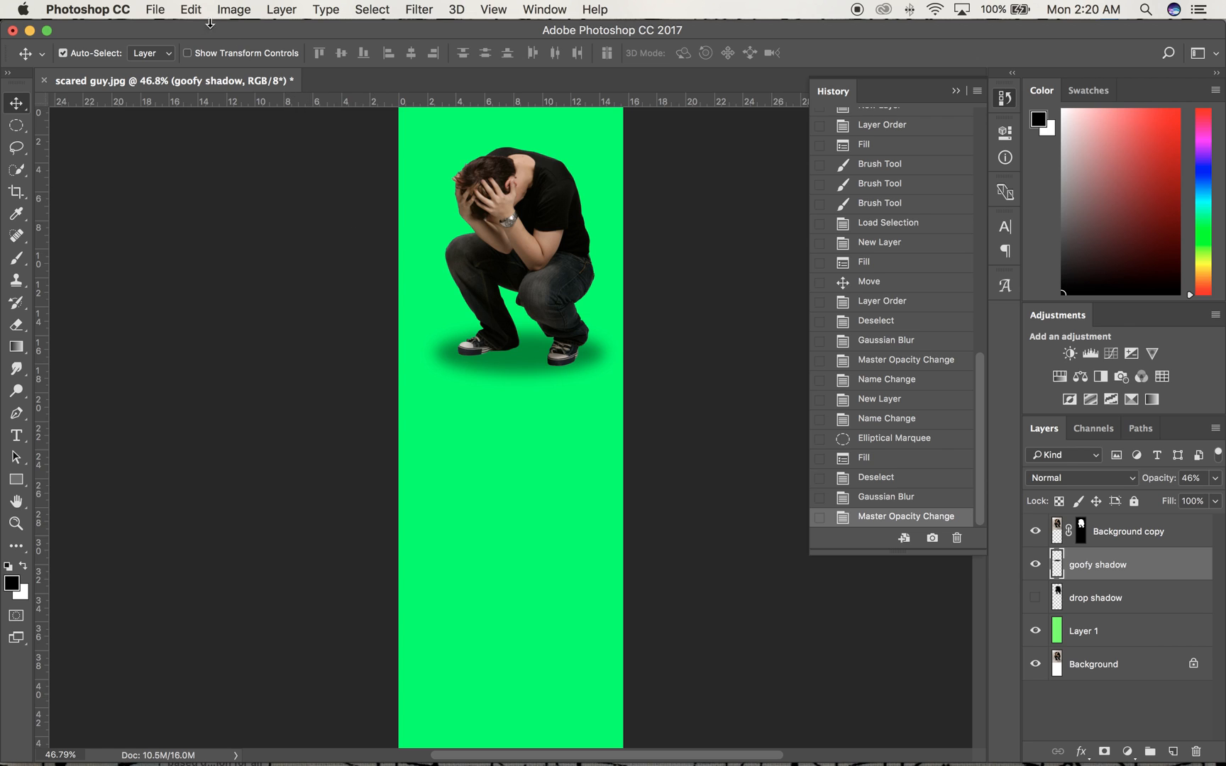
left_click(190, 10)
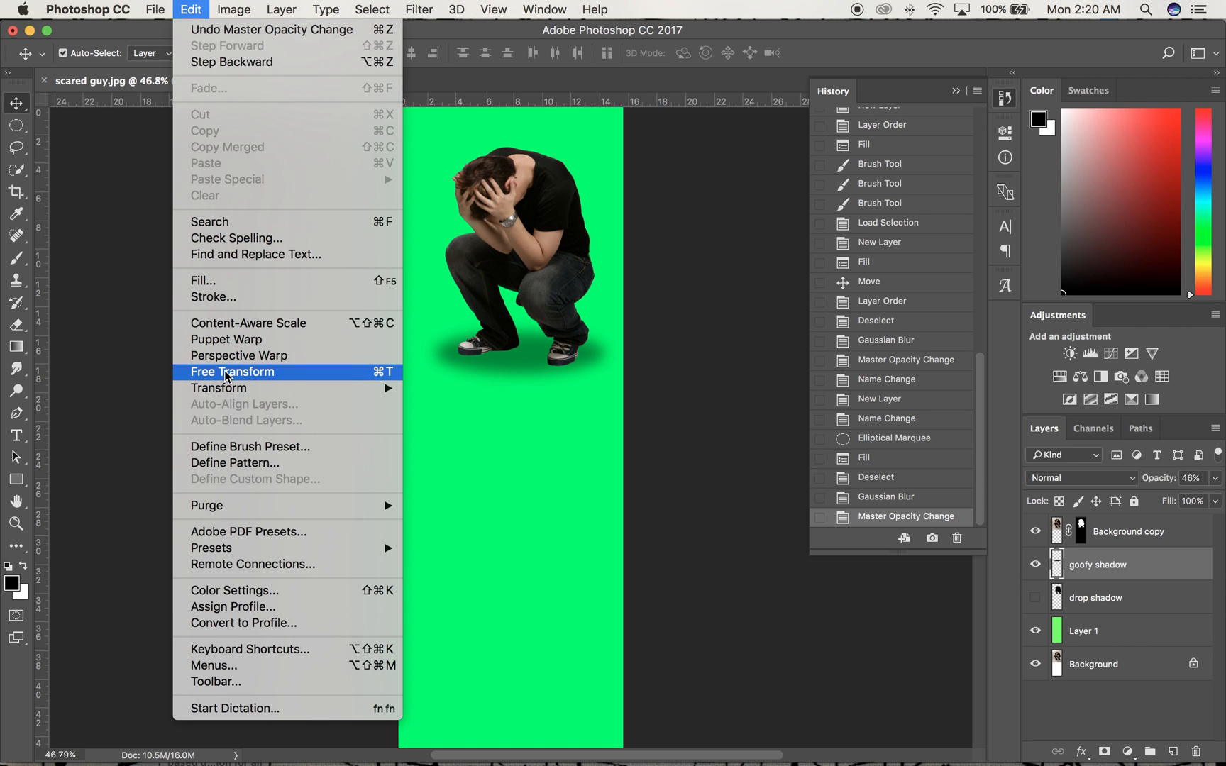
left_click(495, 380)
key("super+t")
left_click_drag(521, 313, 521, 332)
left_click_drag(521, 390, 520, 386)
left_click_drag(419, 360, 443, 365)
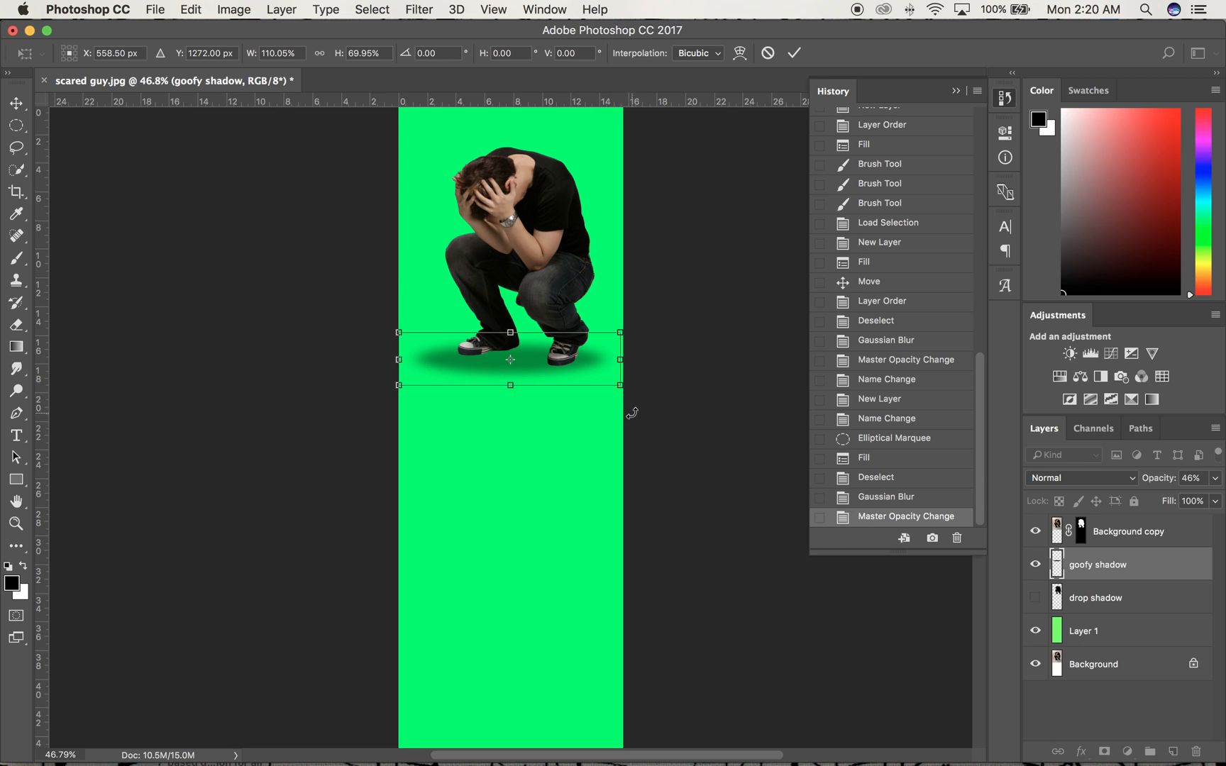
left_click(595, 414)
left_click_drag(595, 414, 593, 423)
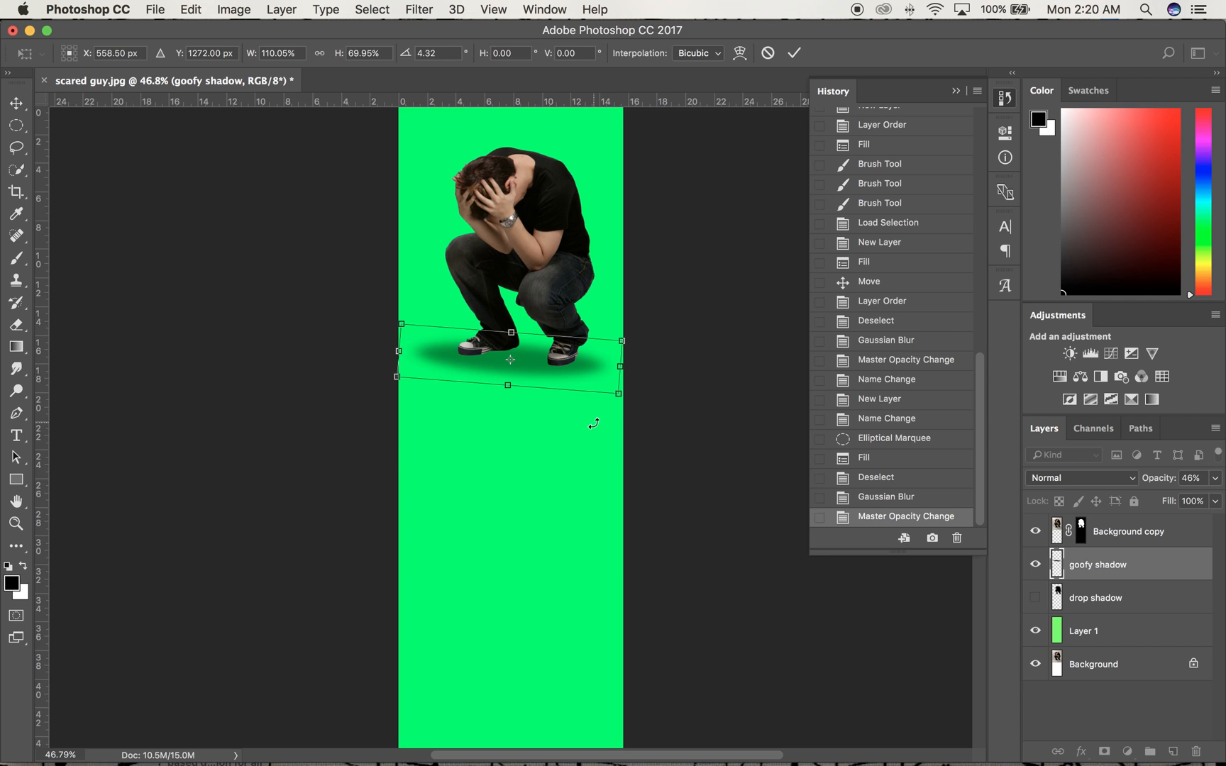
key("Return")
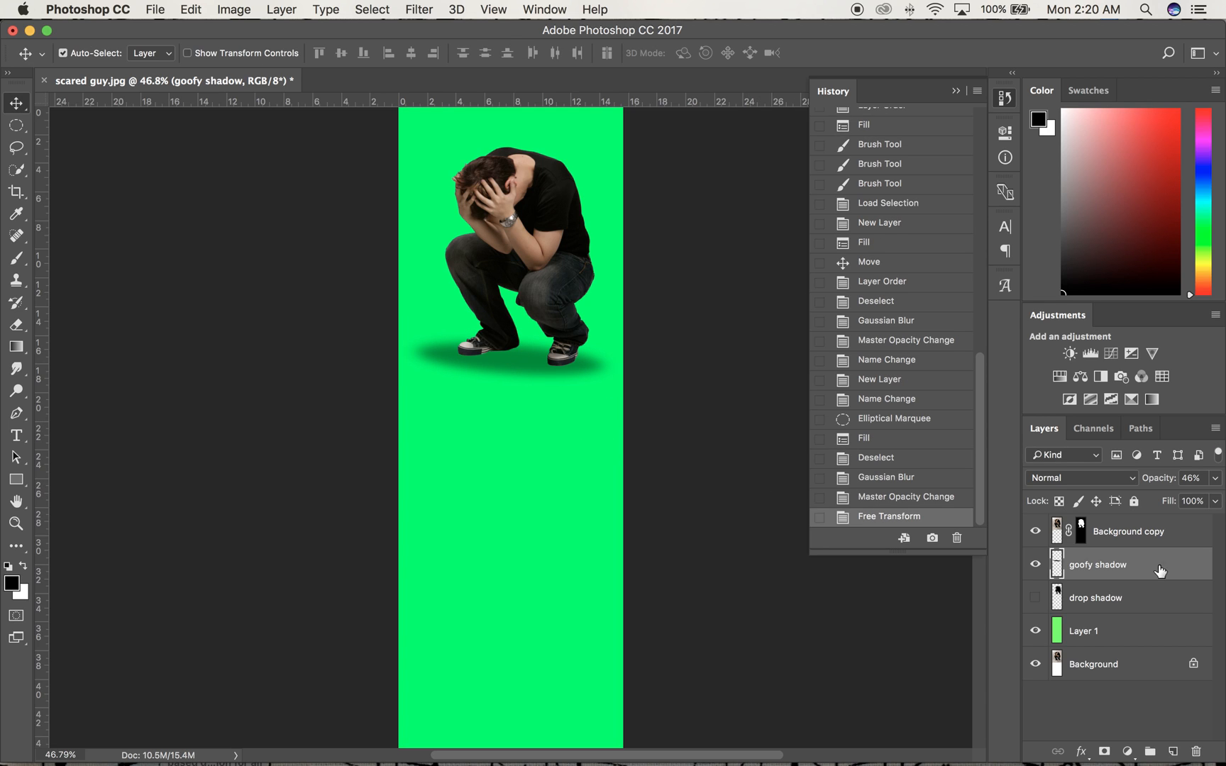
Delete the goofy shadow layer and add a new layer named "goofy" in its place
left_click_drag(1144, 567, 1197, 752)
left_click(1174, 751)
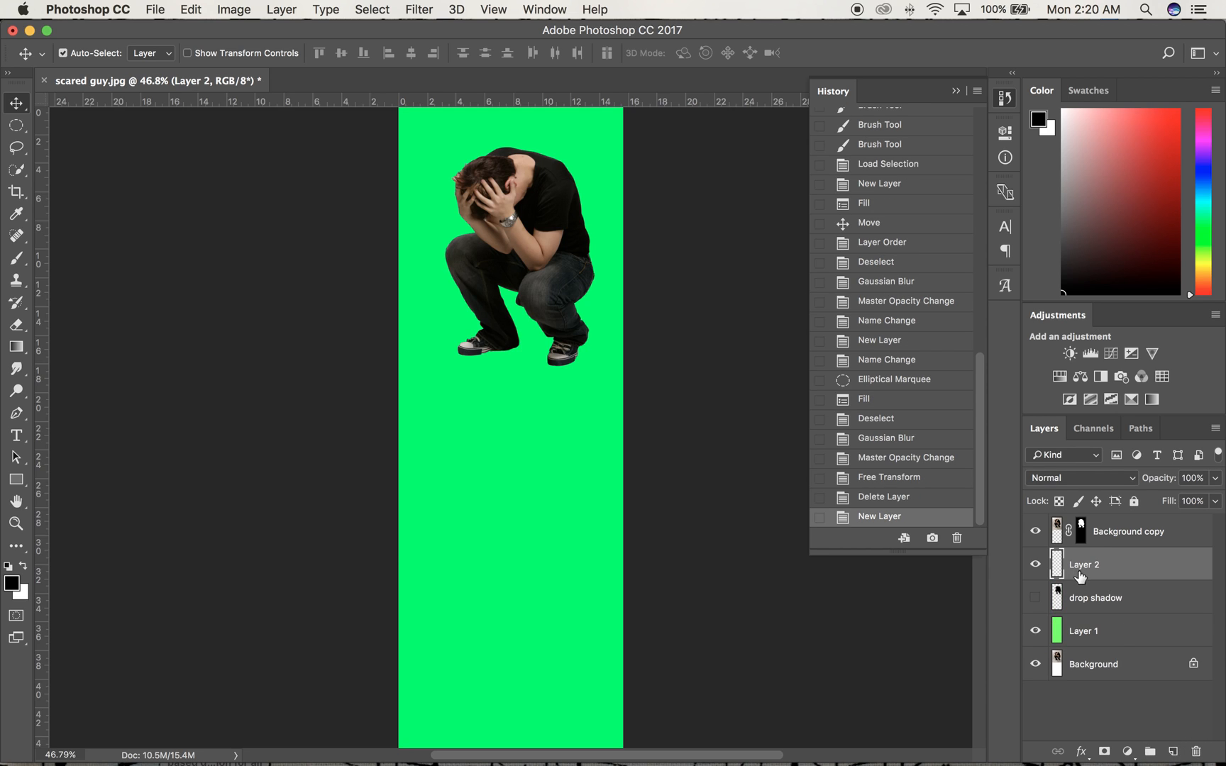
double_click(1084, 565)
type("goofy")
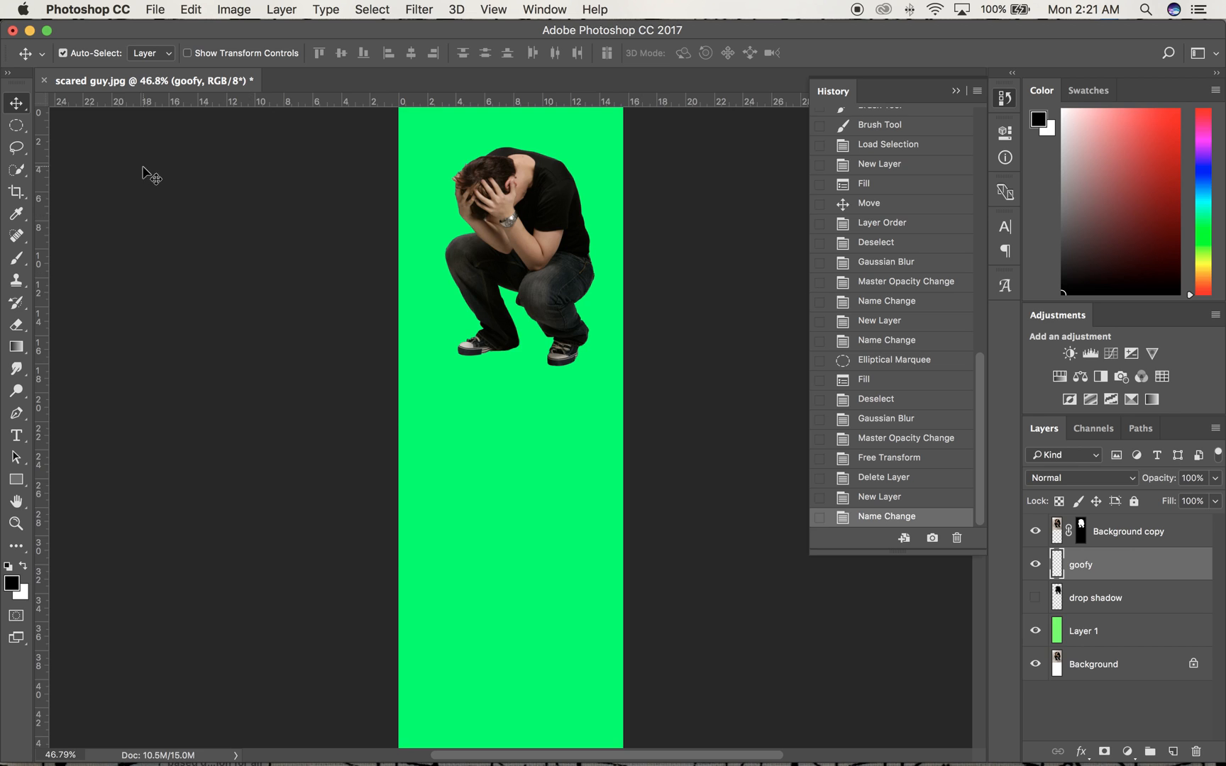
Lasso a freehand blob about 12 in wide around both shoes, fill it with black on the goofy layer, and deselect
left_click(17, 148)
right_click(17, 148)
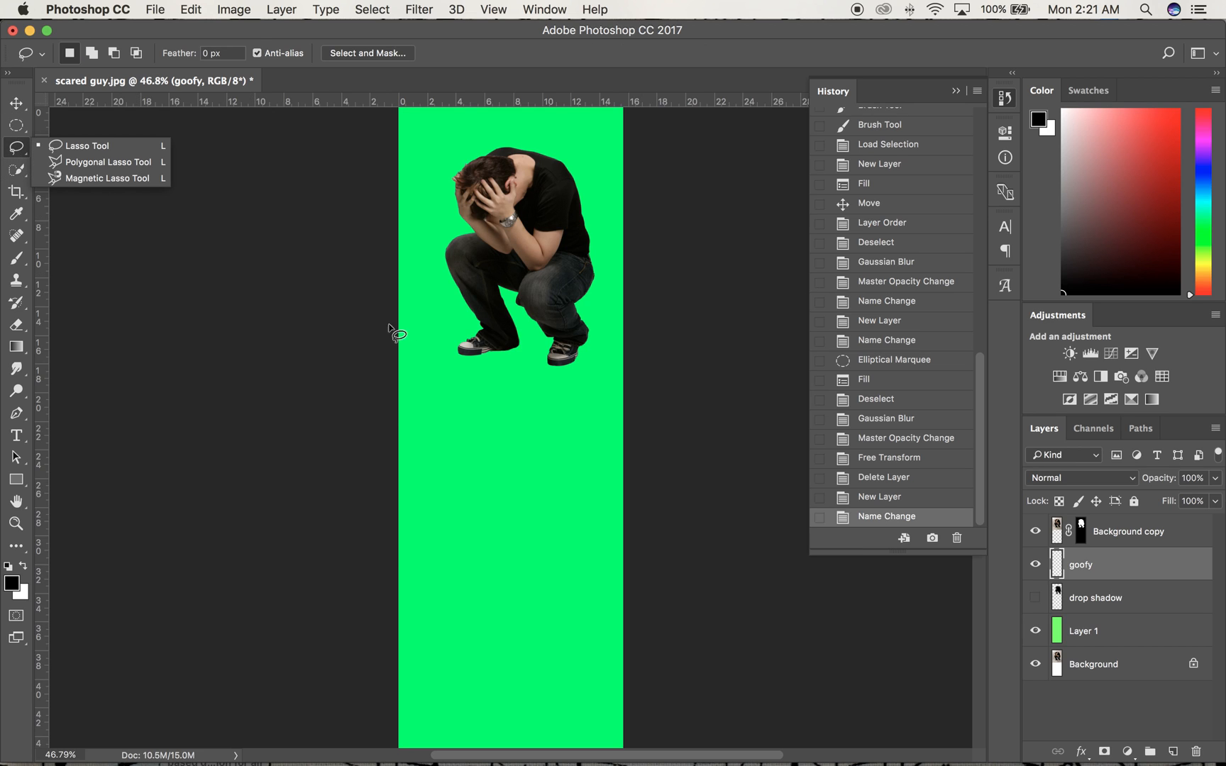
left_click(453, 324)
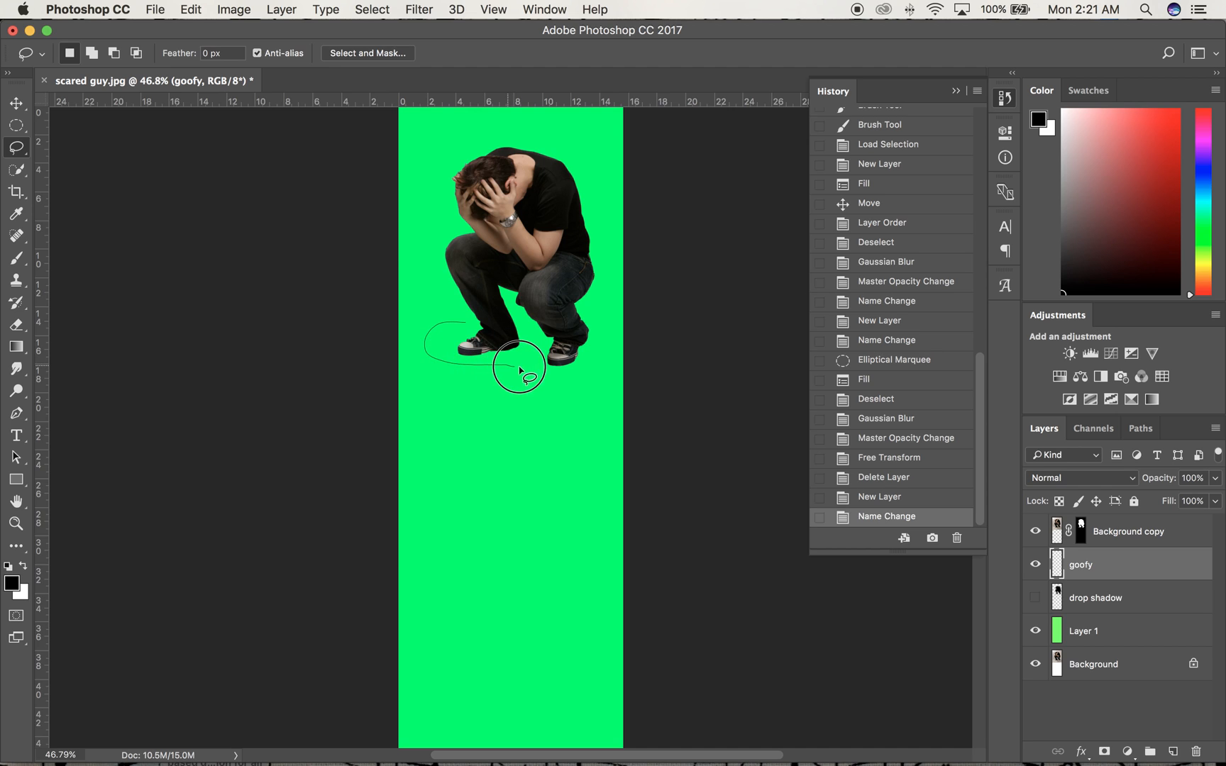
mouse_move(520, 368)
left_mouse_down()
mouse_move(566, 388)
mouse_move(593, 377)
mouse_move(603, 351)
mouse_move(591, 332)
mouse_move(434, 324)
left_mouse_up()
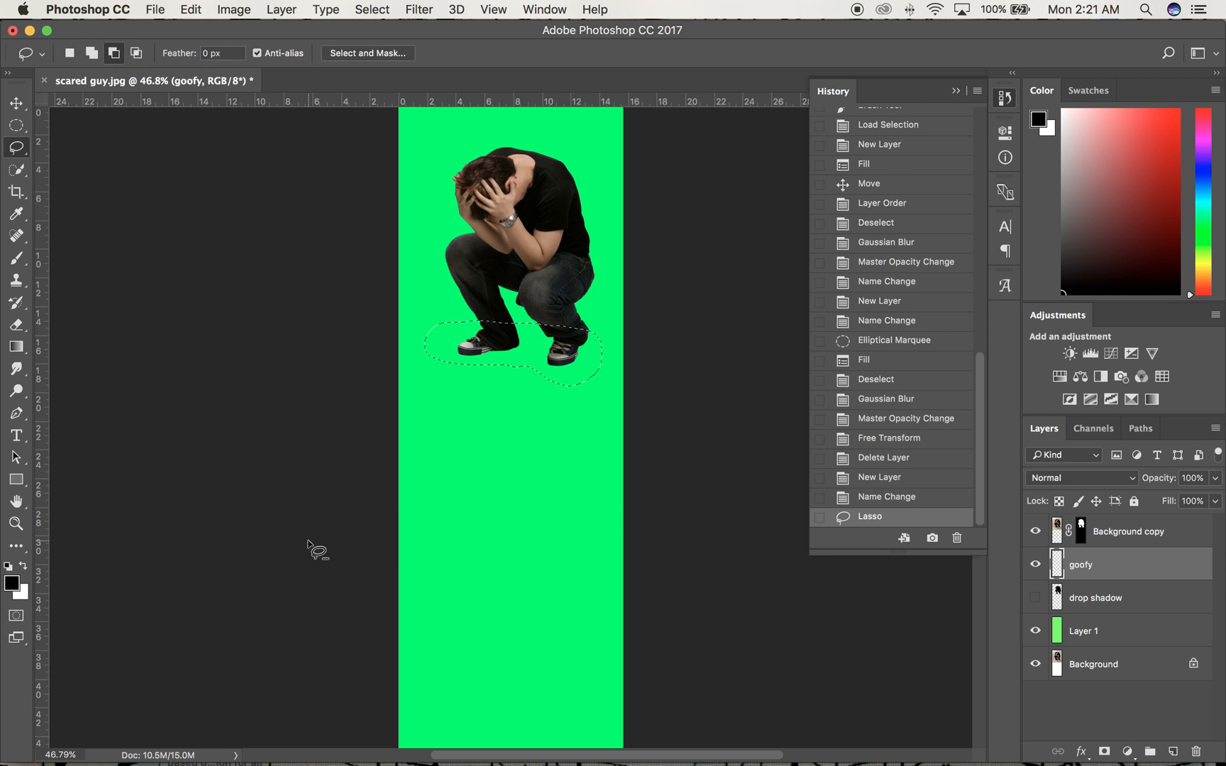
key("alt+BackSpace")
key("super+d")
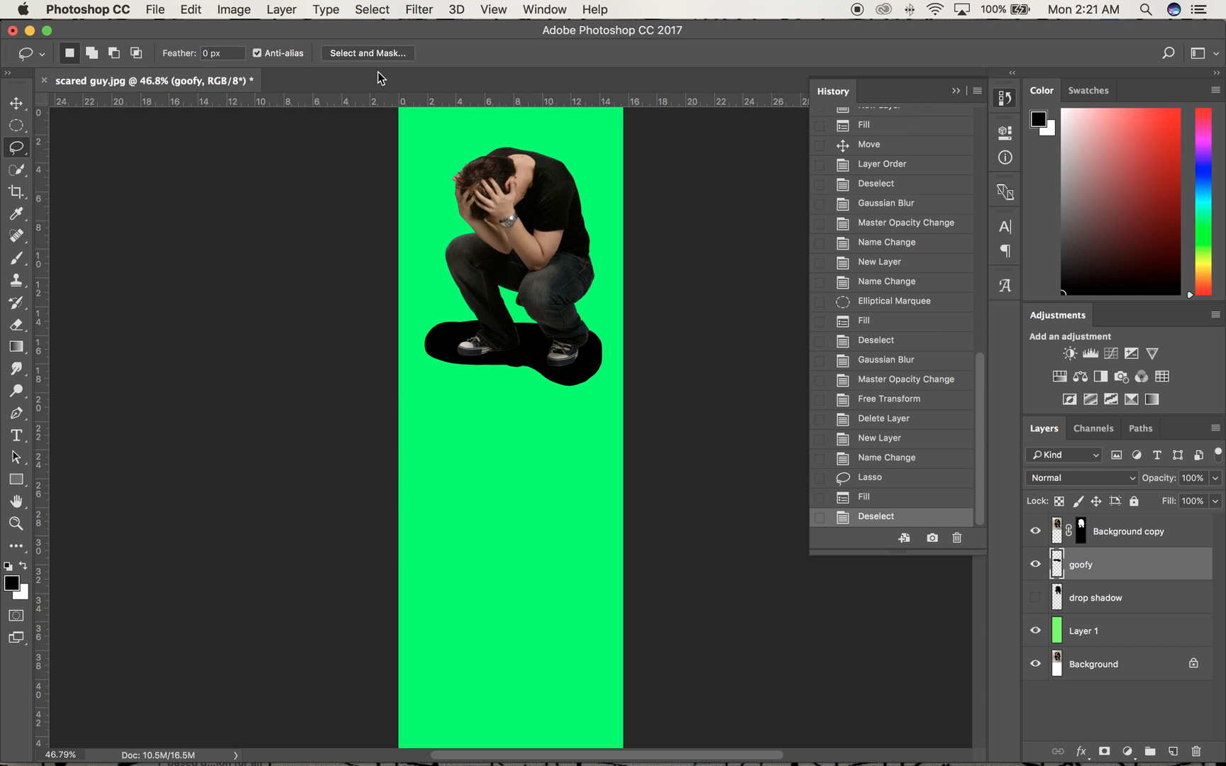
Apply the last Gaussian Blur to the black blob and lower the goofy layer's opacity to 45%
left_click(413, 9)
left_click(417, 31)
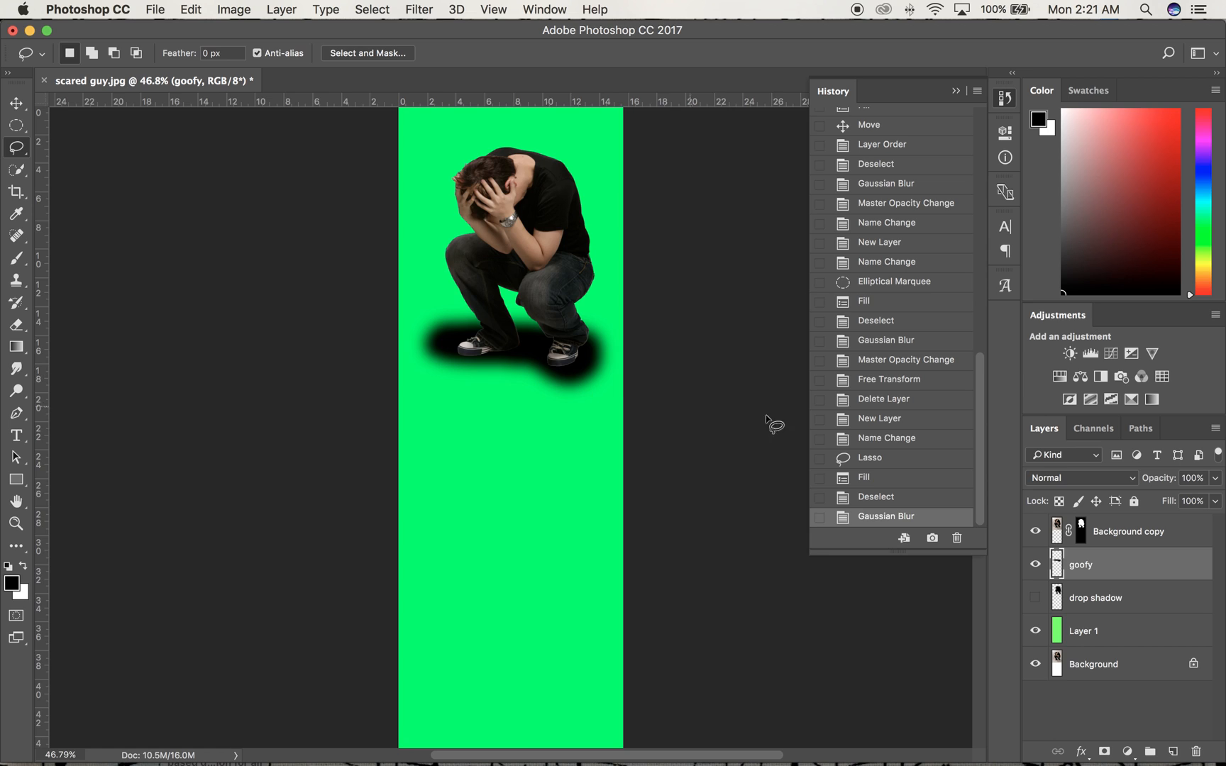
left_click_drag(1218, 485, 1170, 500)
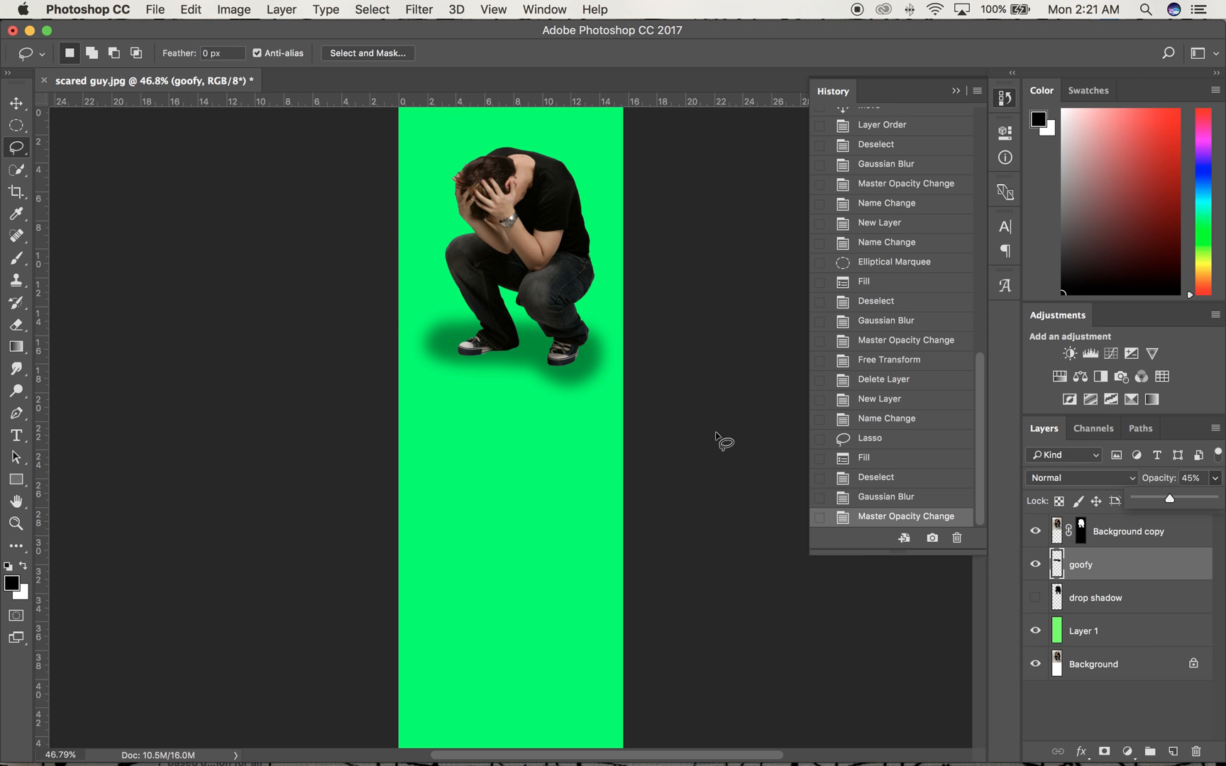
Free-transform the blurred ground shadow, squashing it to about 76% of its height beneath the shoes
left_click(191, 9)
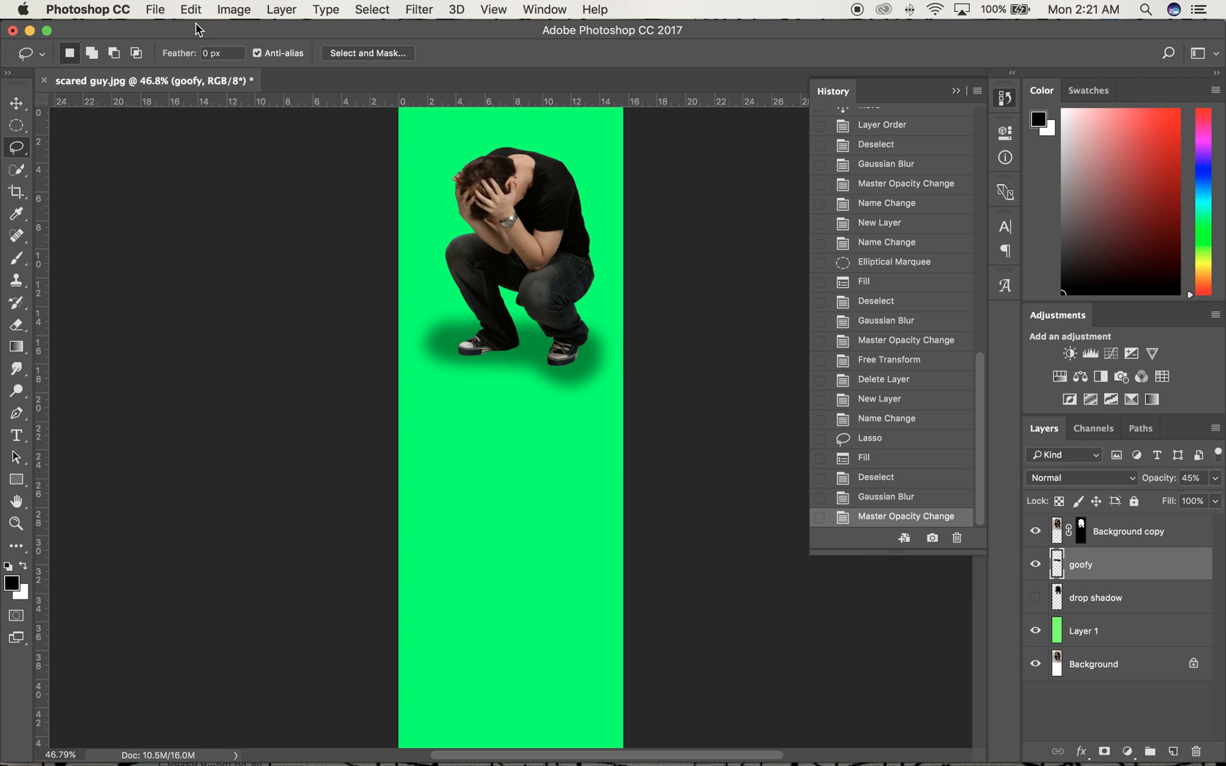
left_click(241, 372)
left_click_drag(514, 304, 513, 315)
left_click_drag(515, 402, 492, 374)
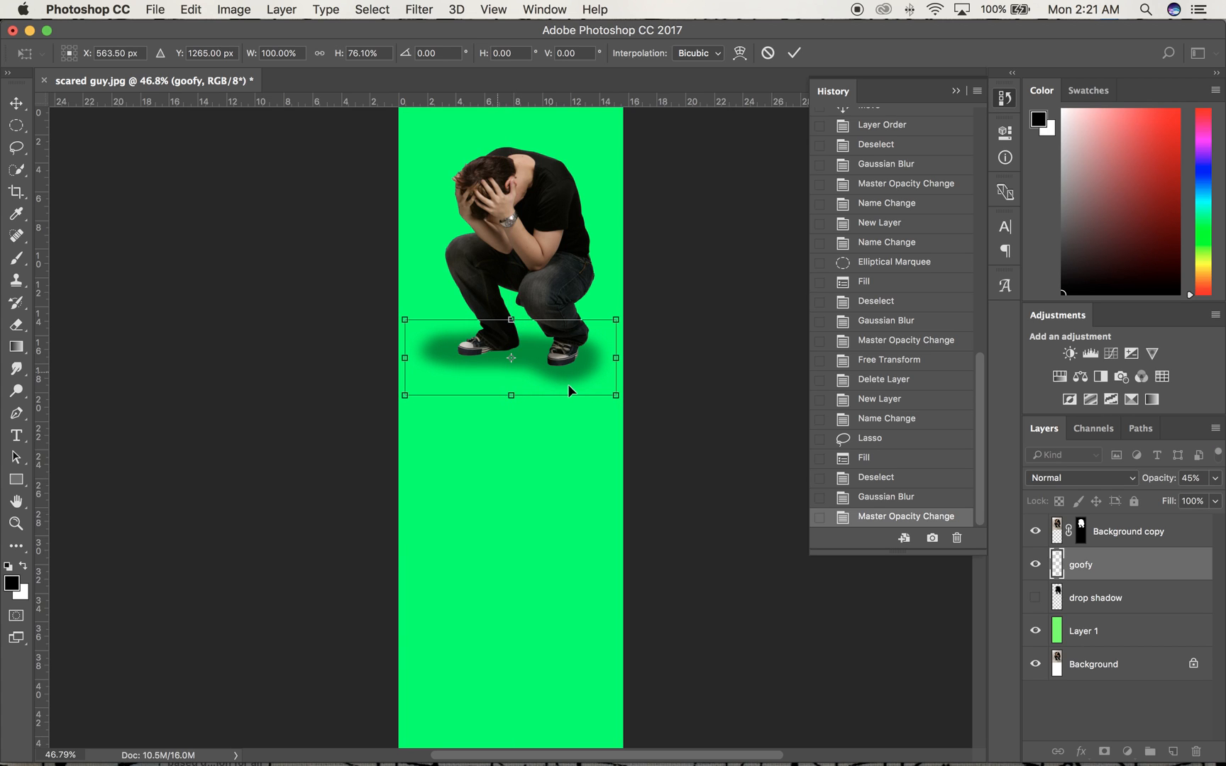
key("Return")
key("l")
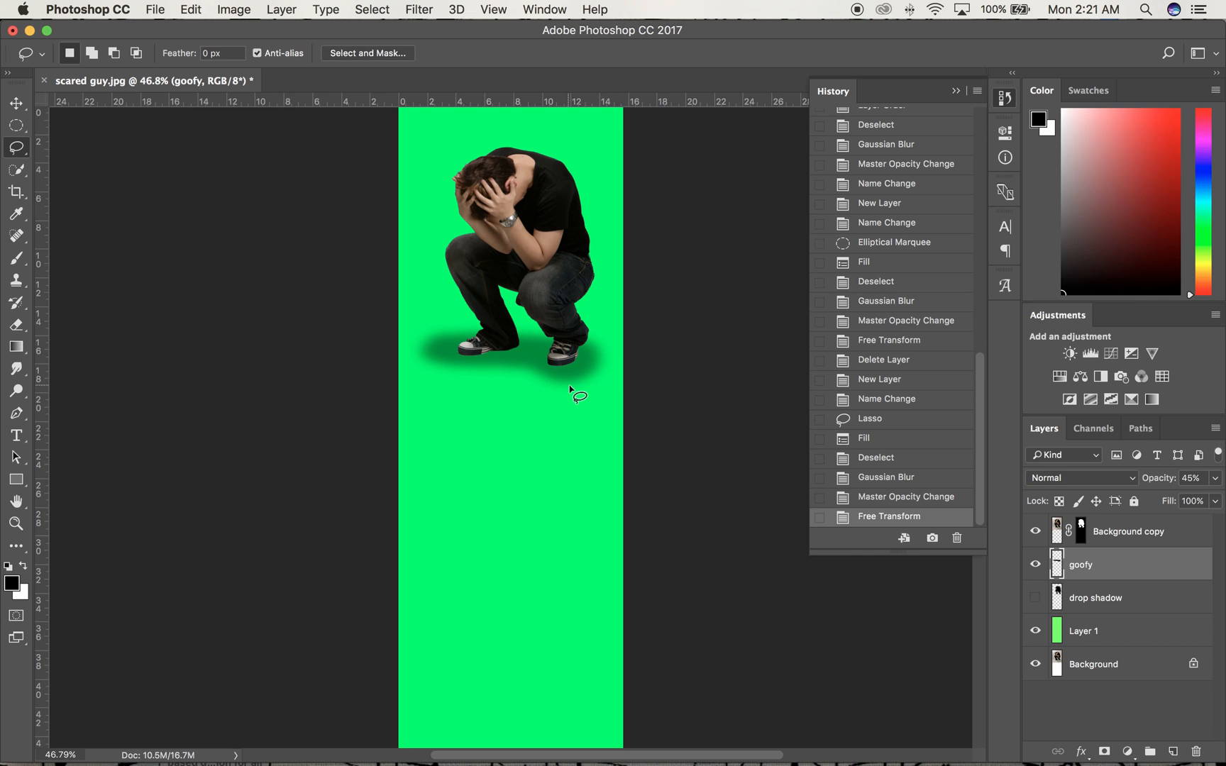
Hide the goofy layer and add a new layer named "cast shadow" above it
left_click(1035, 566)
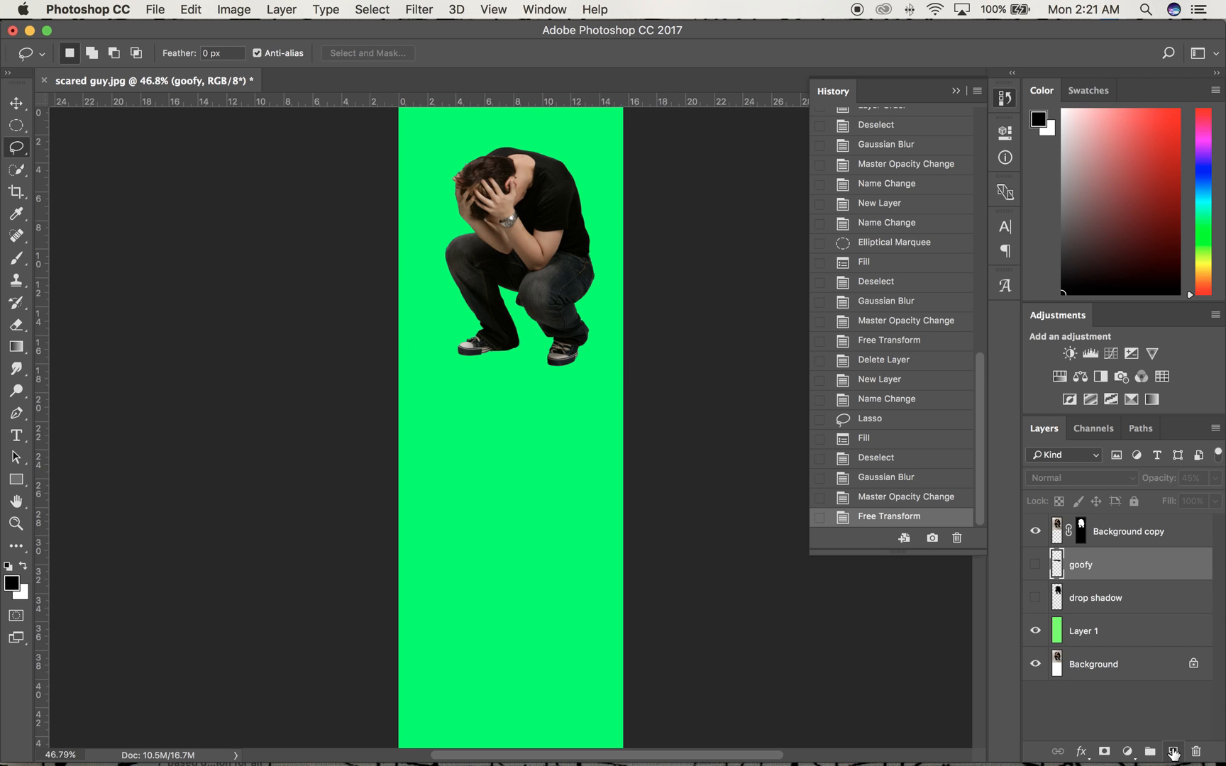
left_click(1171, 753)
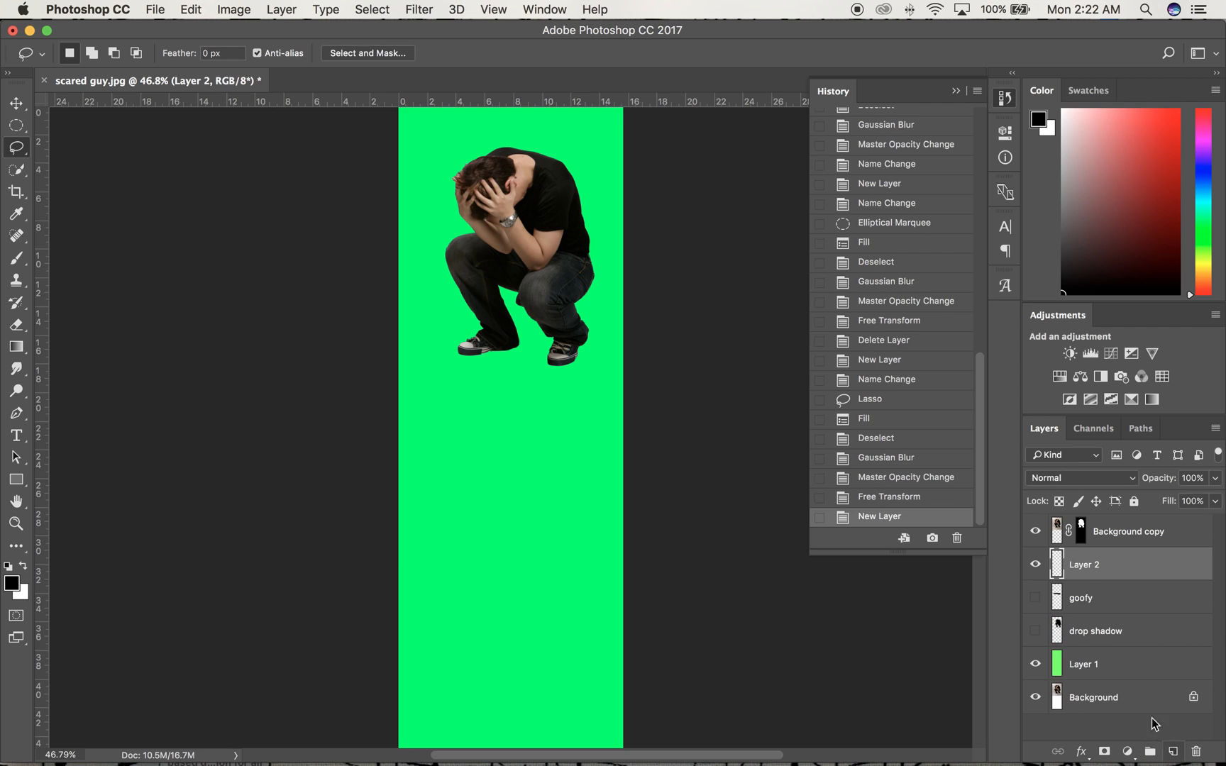
double_click(1078, 569)
type("cast shadow")
key("Return")
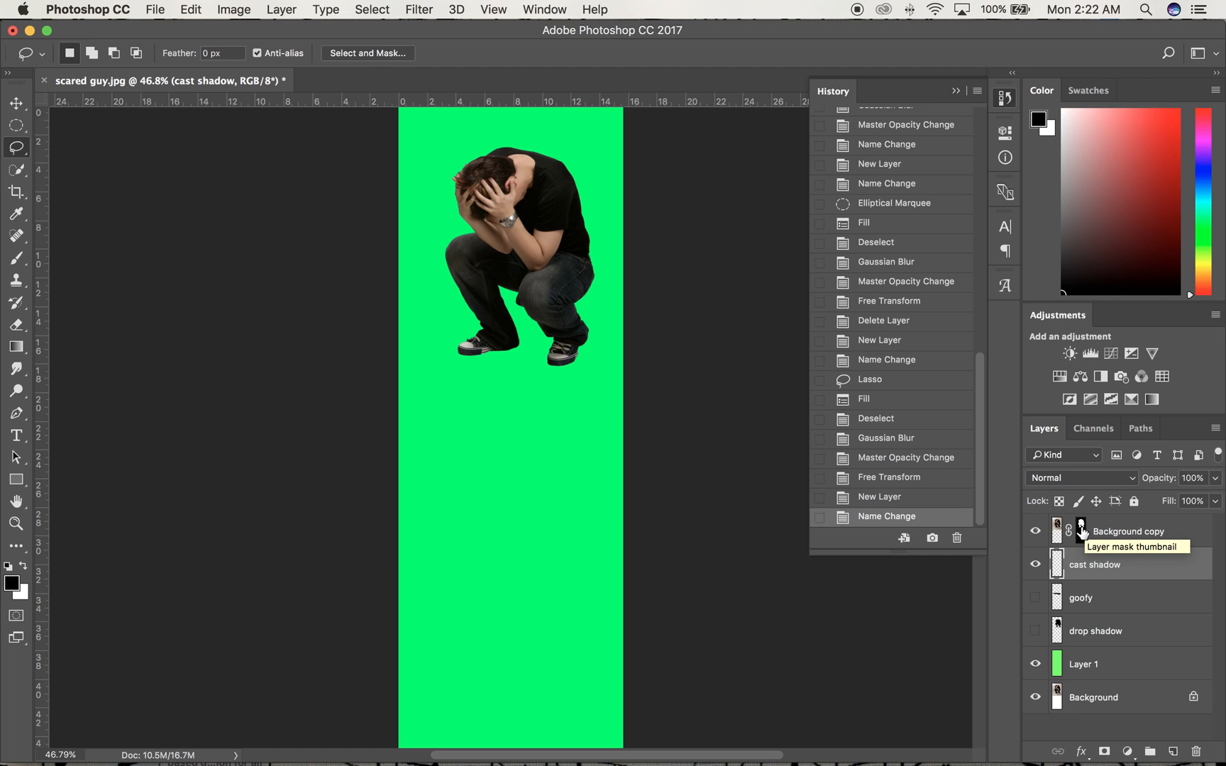
Load the Background copy's layer mask as a selection and fill it with black on the cast shadow layer
left_click_drag(1081, 529, 1088, 533)
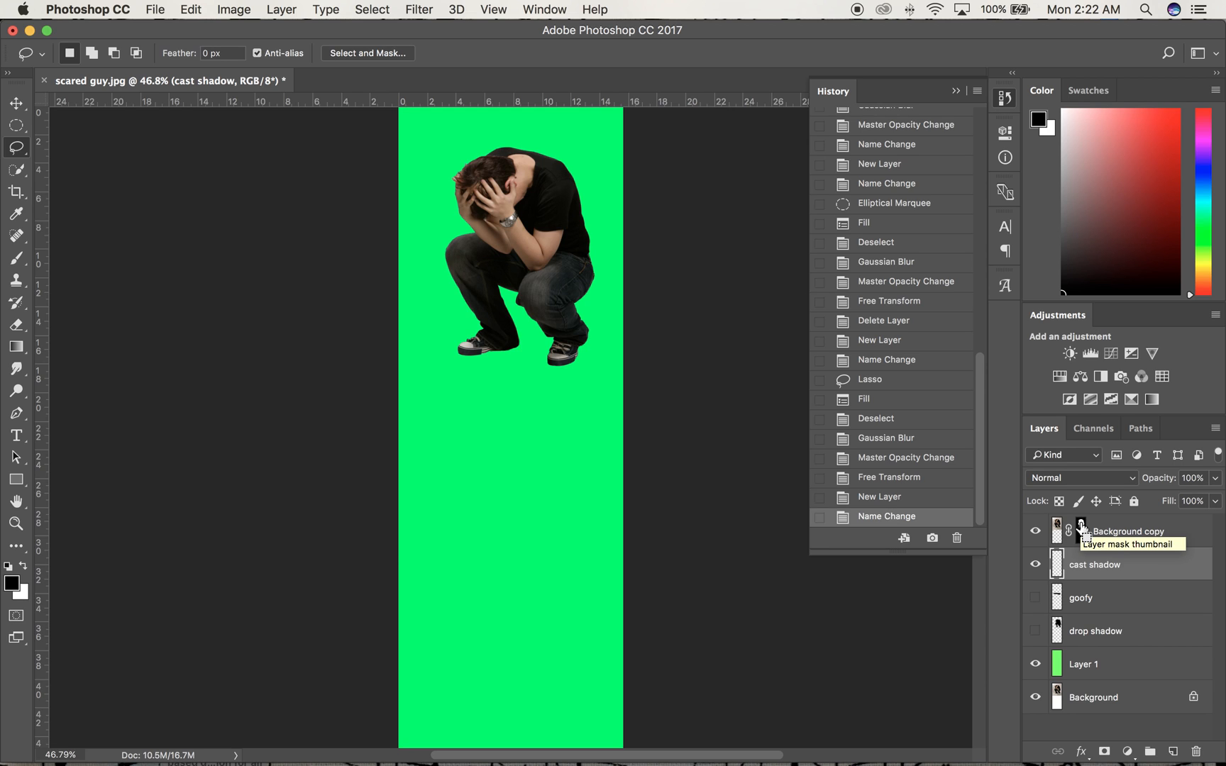
left_click(1082, 529, "super")
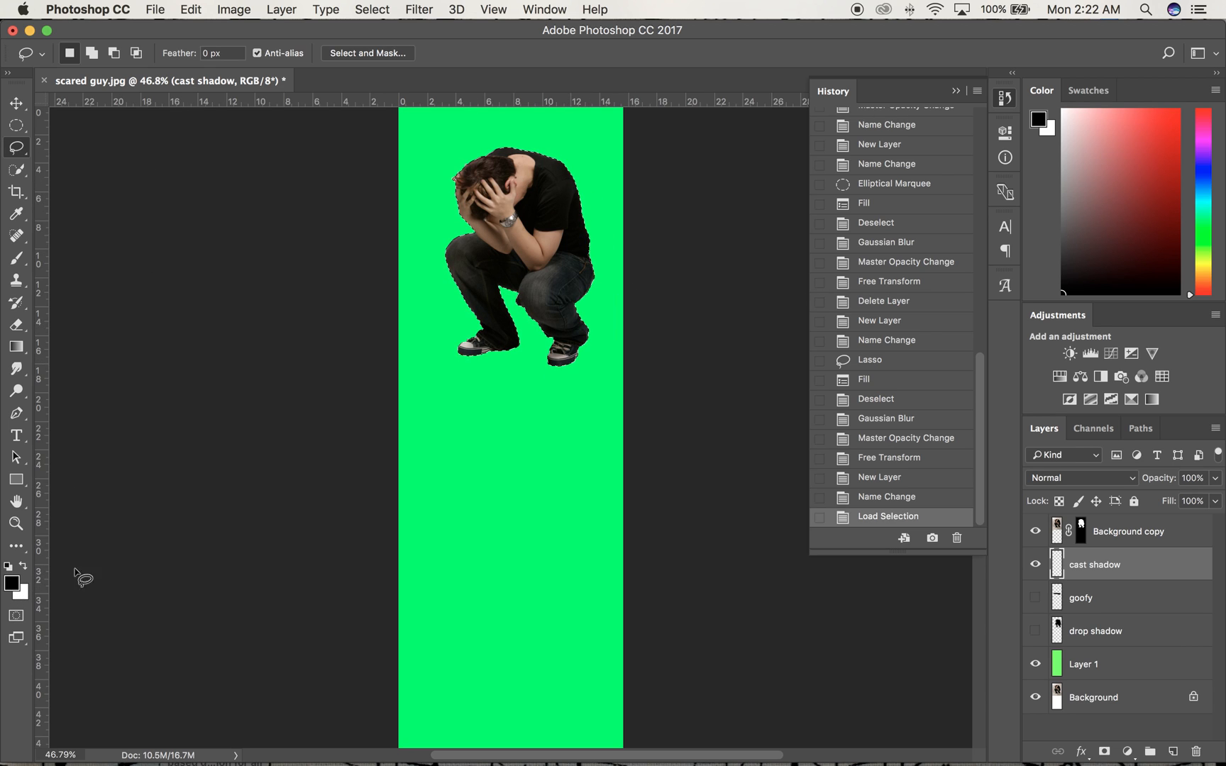
key("alt+BackSpace")
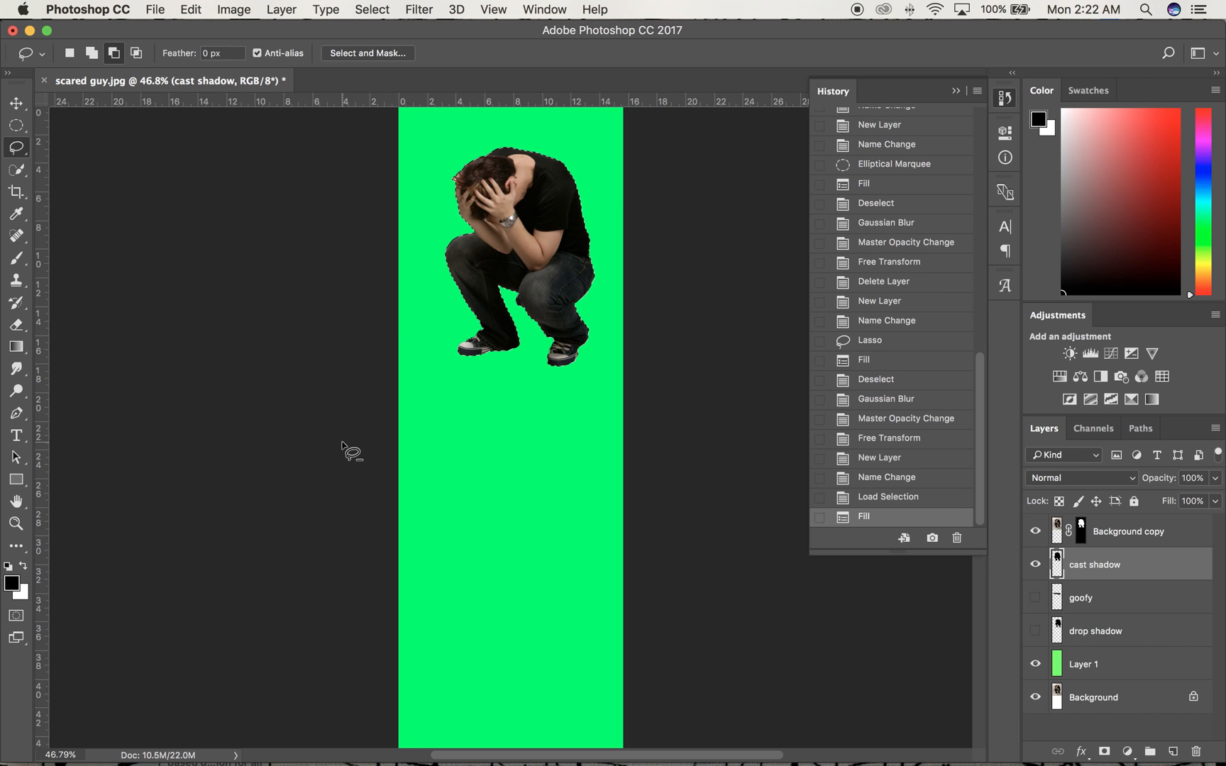
Reorder the cast shadow layer above the Background copy layer and clear the selection
left_click(1098, 564)
left_click_drag(1098, 564, 1100, 522)
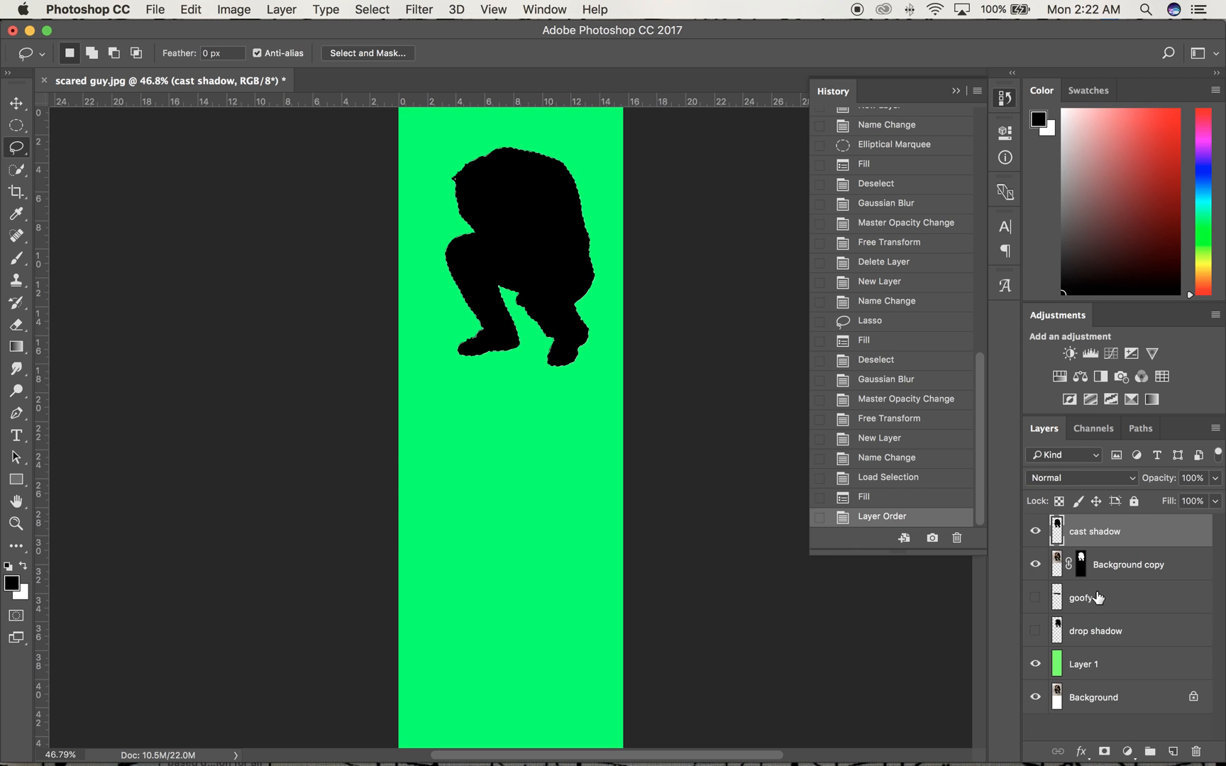
key("super+d")
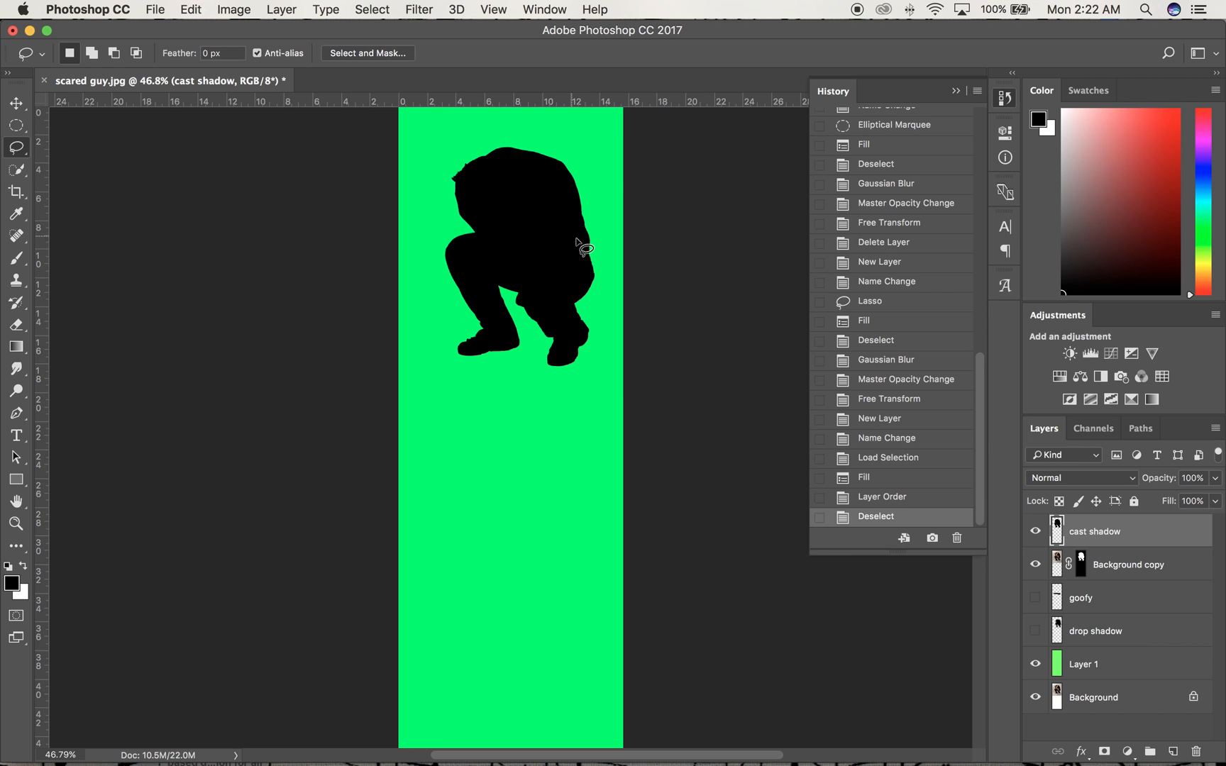
Flip the cast shadow silhouette vertically and move it straight down so its feet meet the man's shoes
left_click(202, 9)
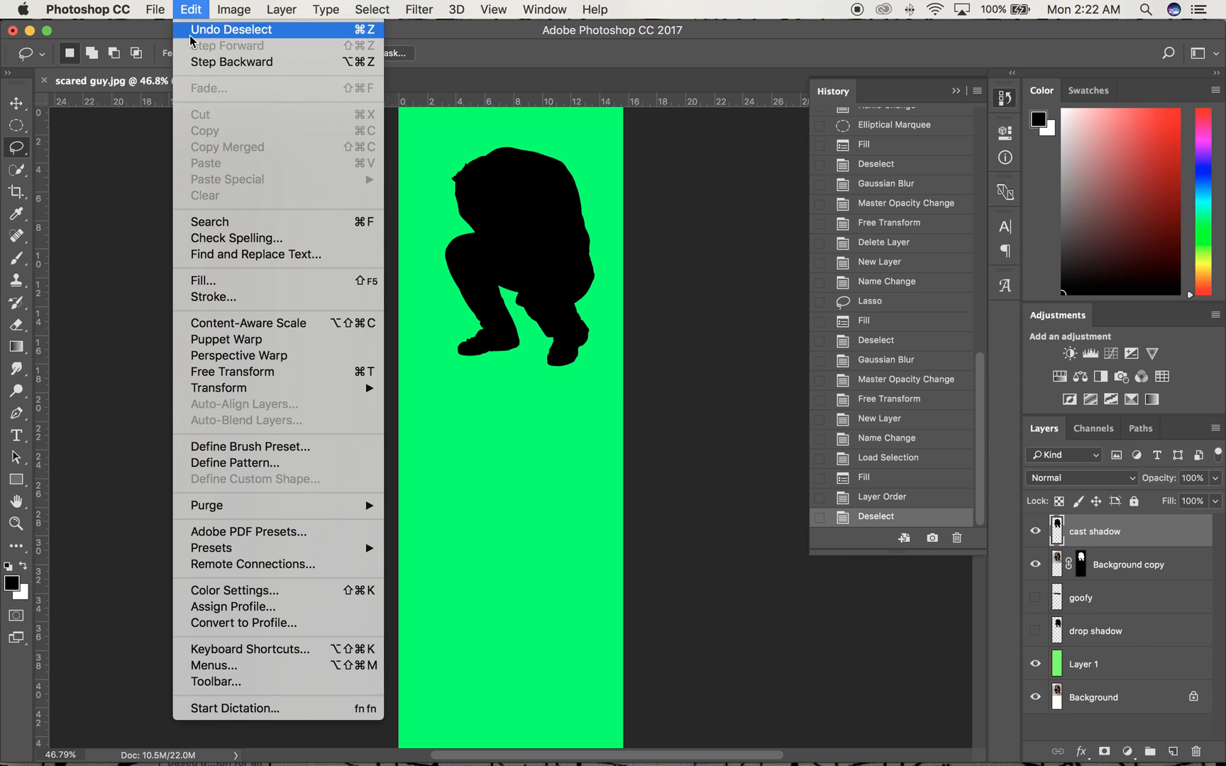
mouse_move(221, 394)
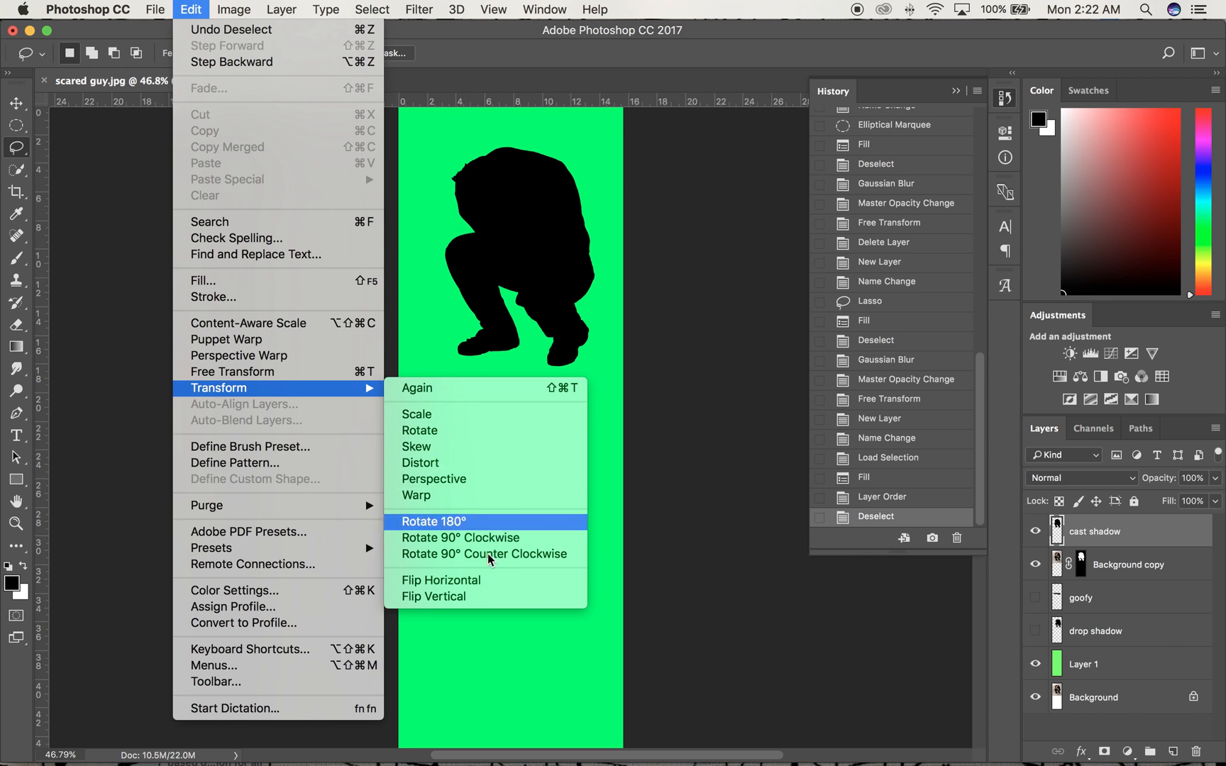
left_click(469, 597)
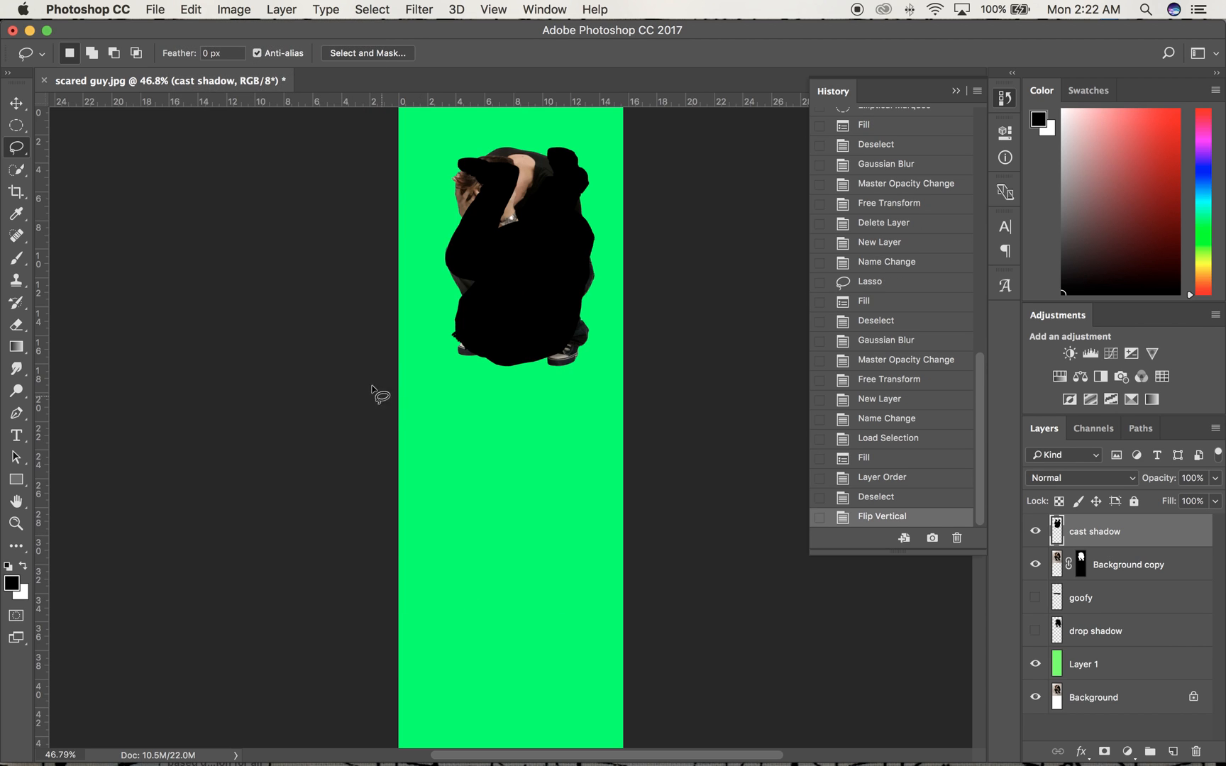
left_click(15, 102)
mouse_move(506, 333)
left_mouse_down()
mouse_move(496, 525)
mouse_move(508, 514)
left_mouse_up()
left_click(192, 11)
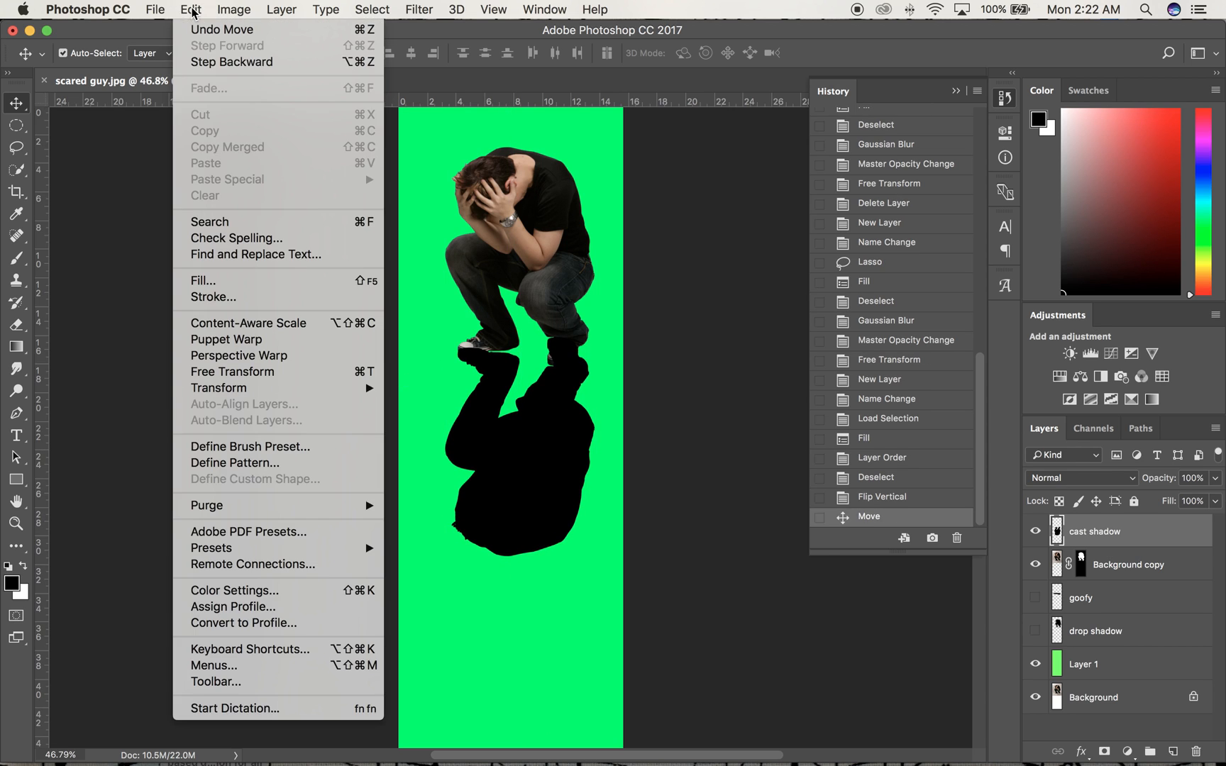
left_click(239, 379)
left_click_drag(598, 558, 595, 603)
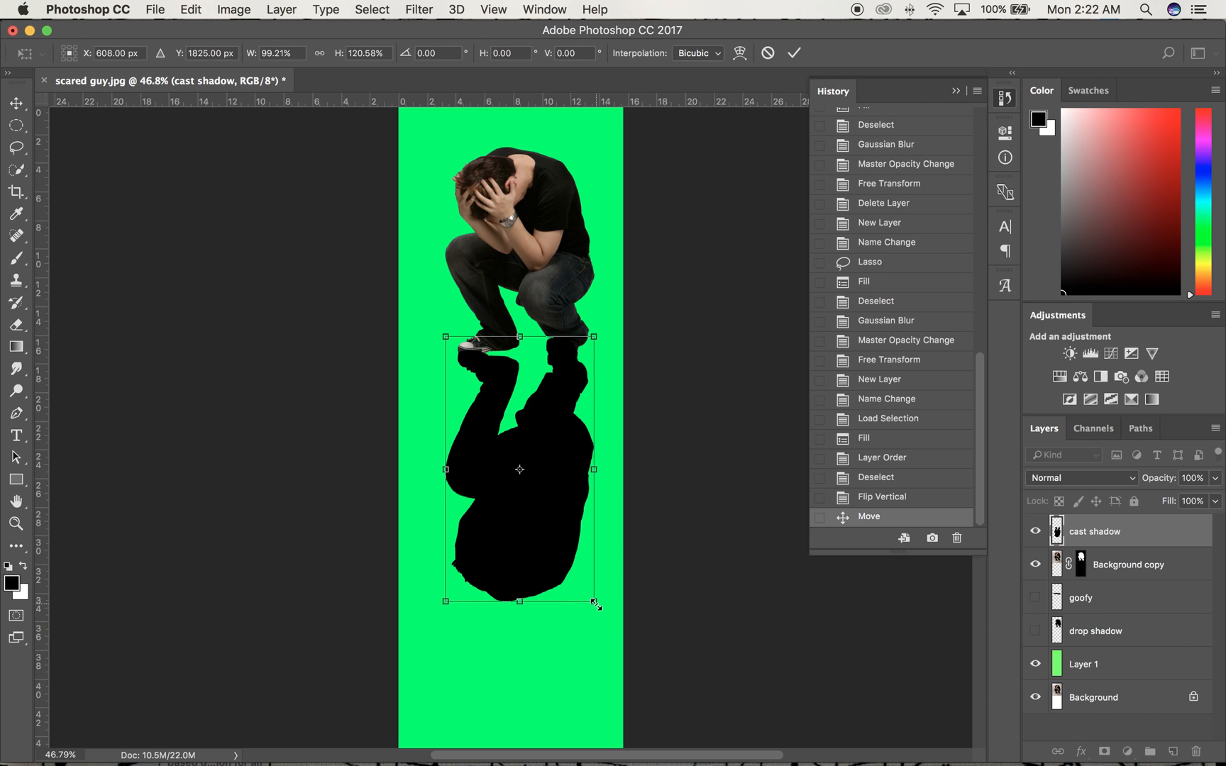
key("Escape")
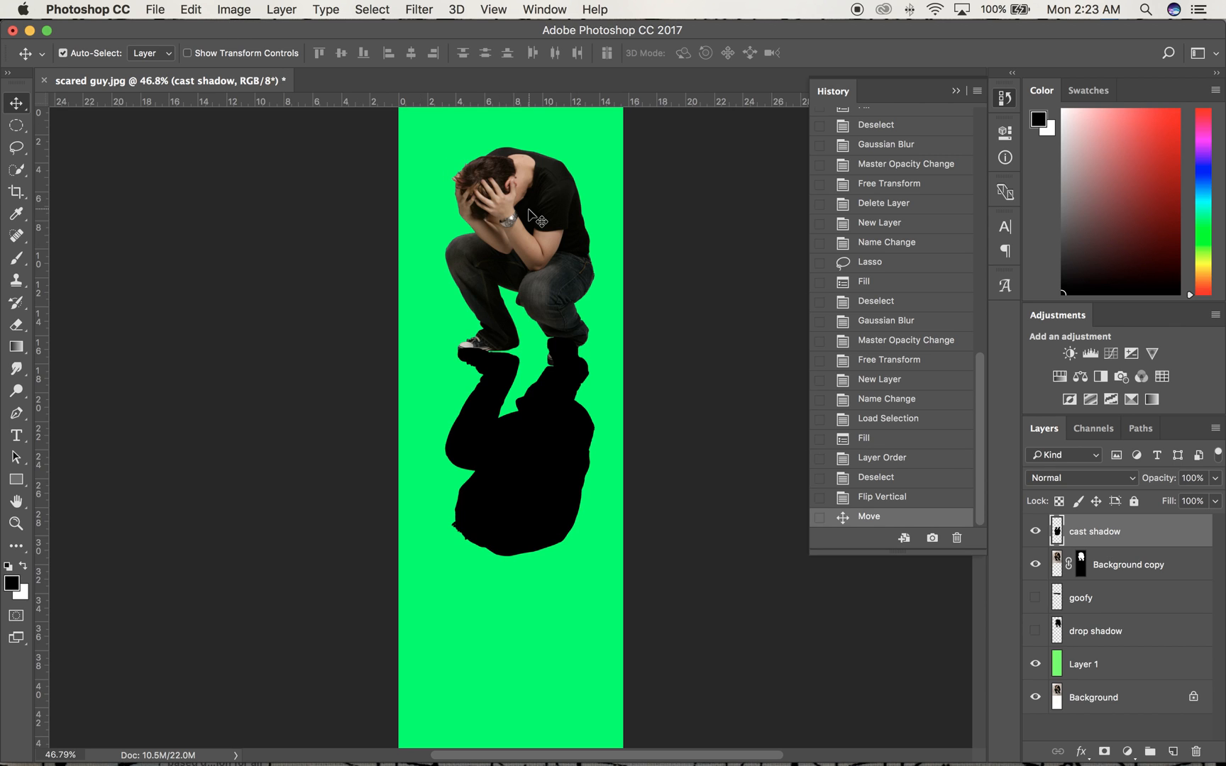
Free-transform the flipped silhouette with a slight clockwise rotation to align its feet with the shoes
key("super+t")
mouse_move(616, 301)
left_mouse_down()
mouse_move(621, 330)
mouse_move(613, 318)
left_mouse_up()
key("Return")
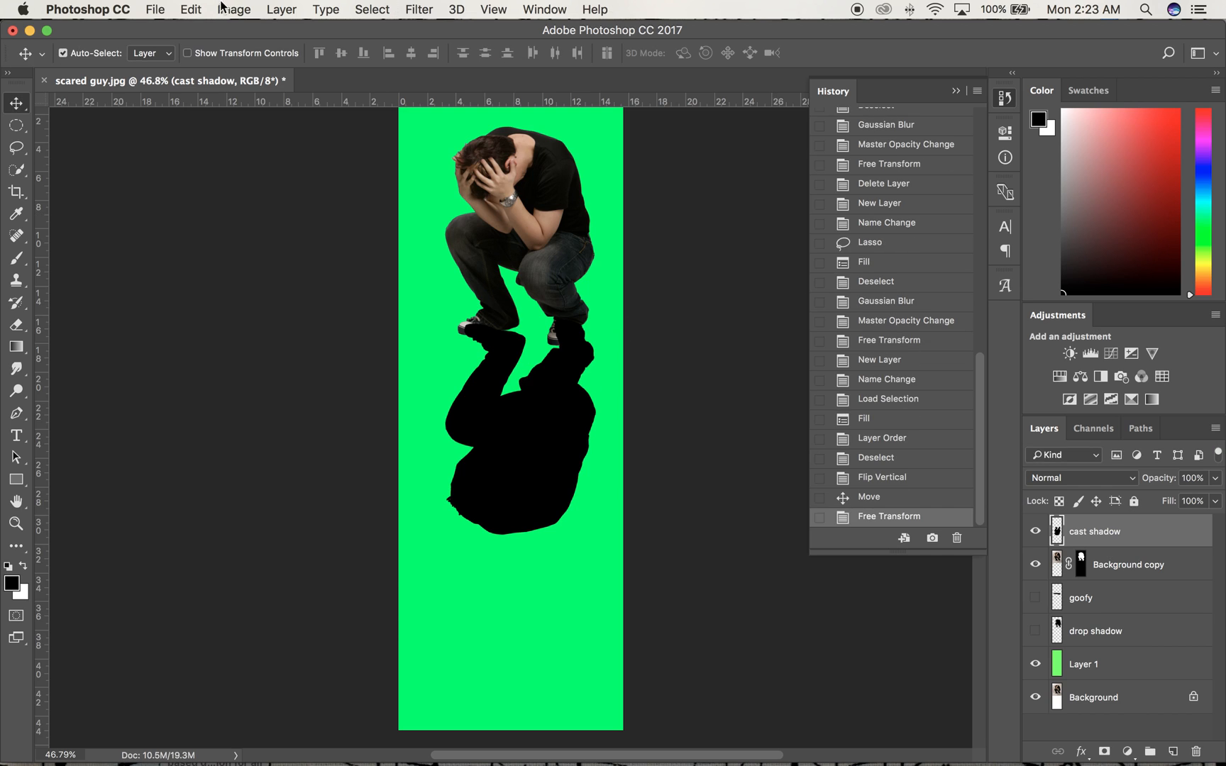
Distort the silhouette by pulling its lower-left corner down and outward and its lower-right corner inward
left_click(190, 10)
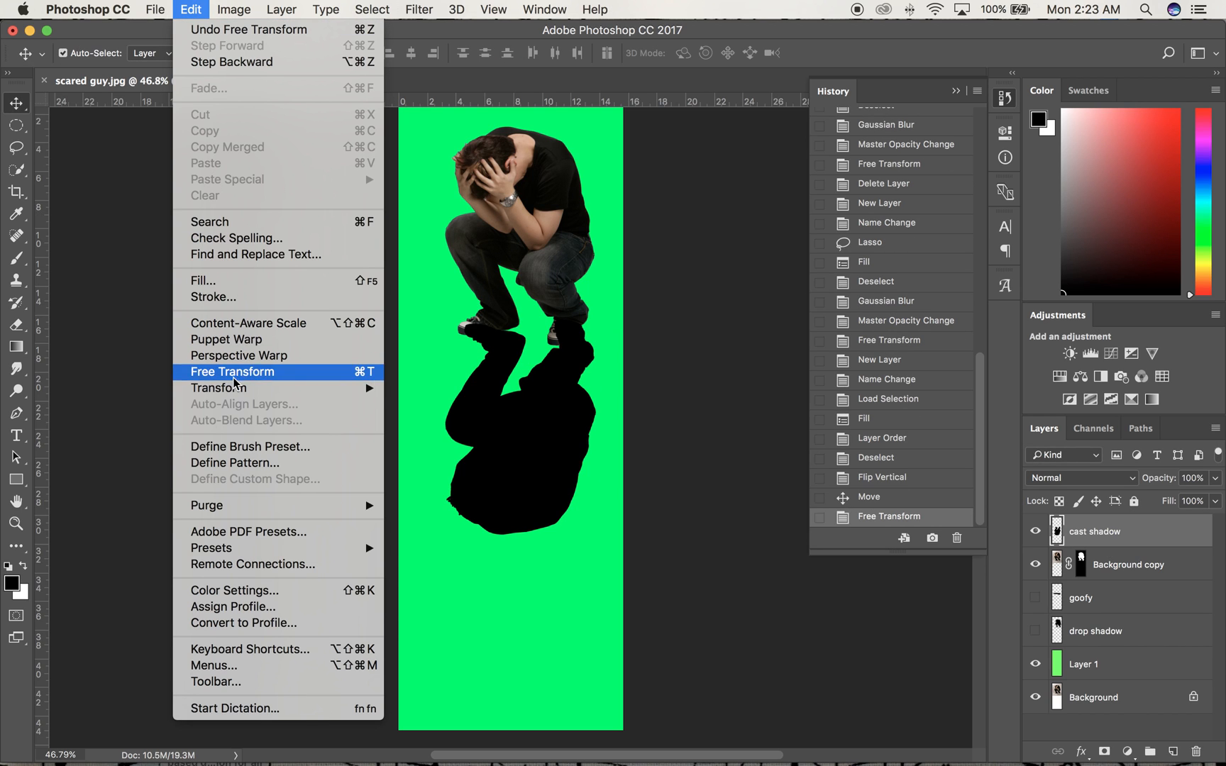
mouse_move(234, 388)
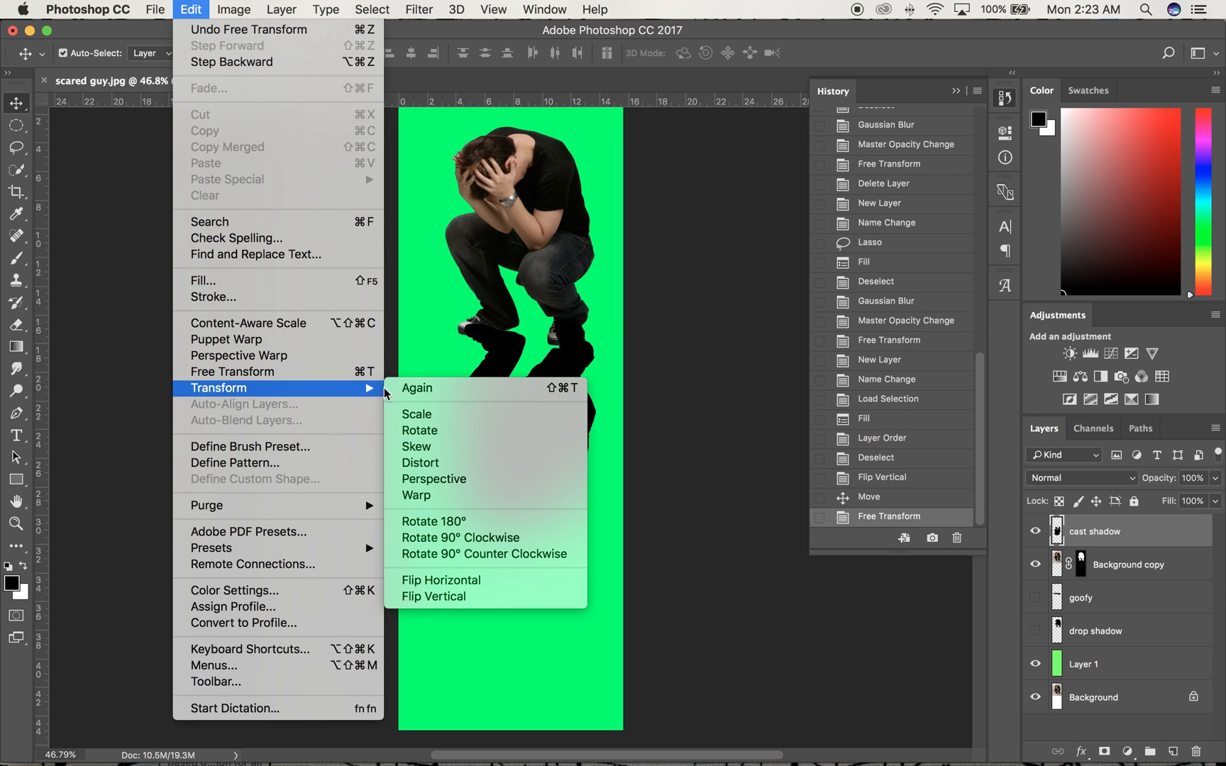
left_click(452, 466)
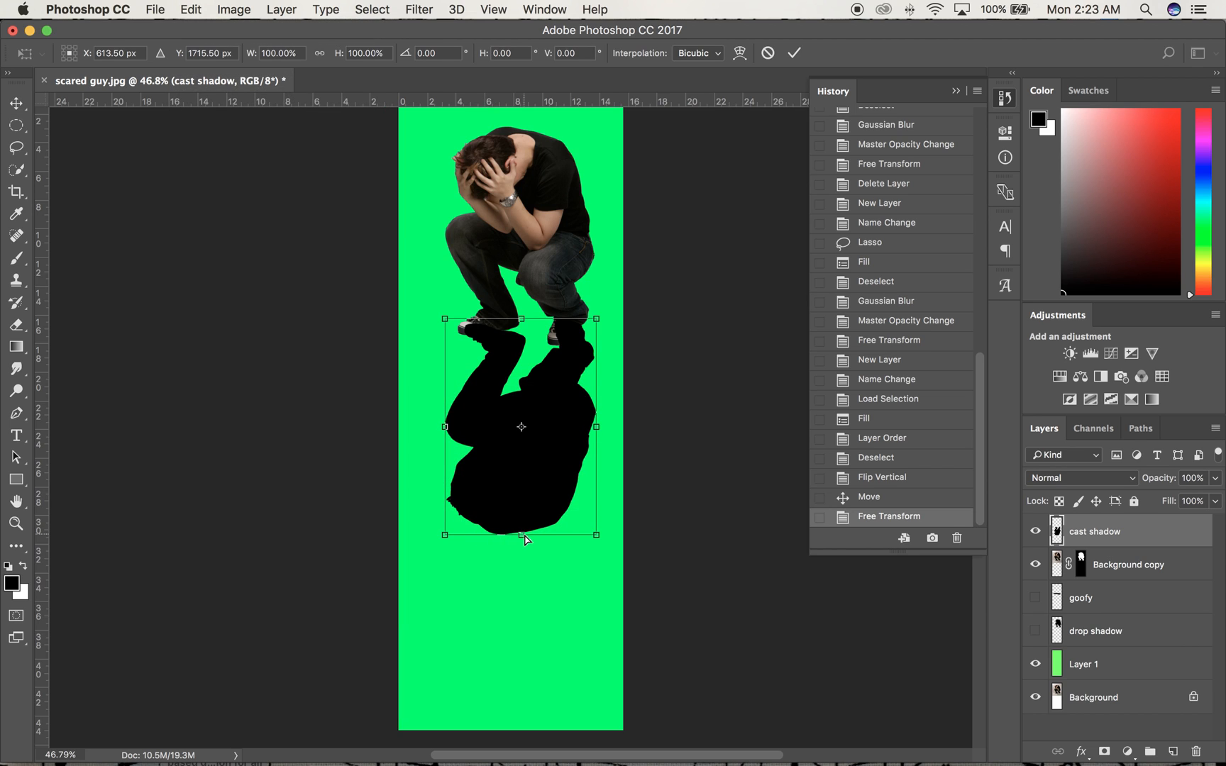
left_click_drag(447, 541, 423, 573)
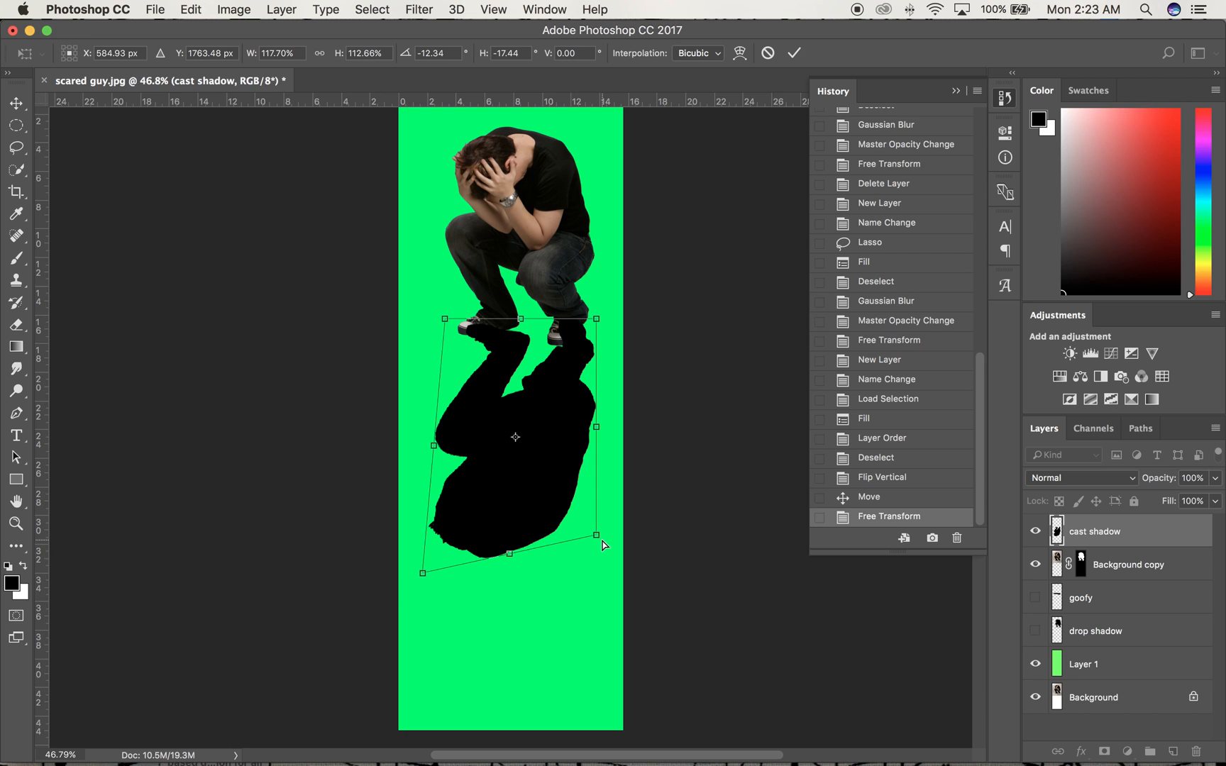
left_click_drag(598, 541, 541, 551)
scroll(541, 551, "up", 2)
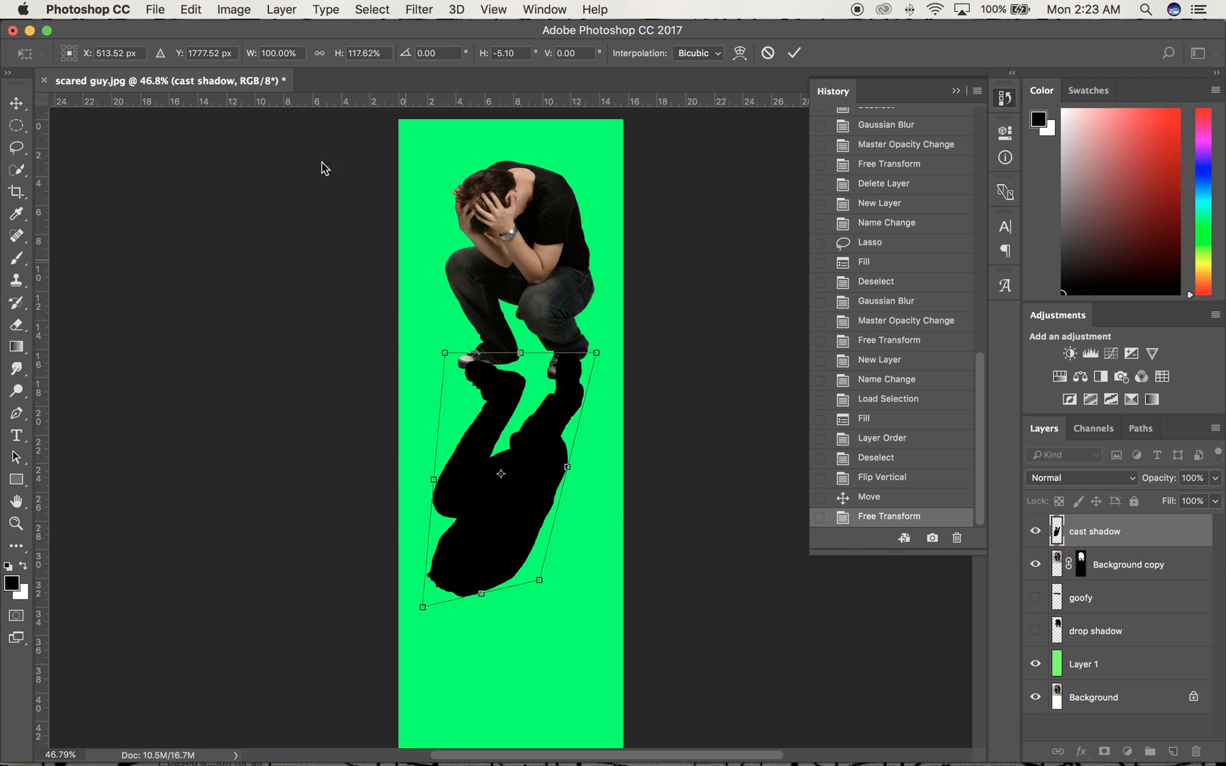
Apply a Perspective transform to the silhouette, slightly narrowing its far end at the head
left_click(189, 10)
mouse_move(244, 390)
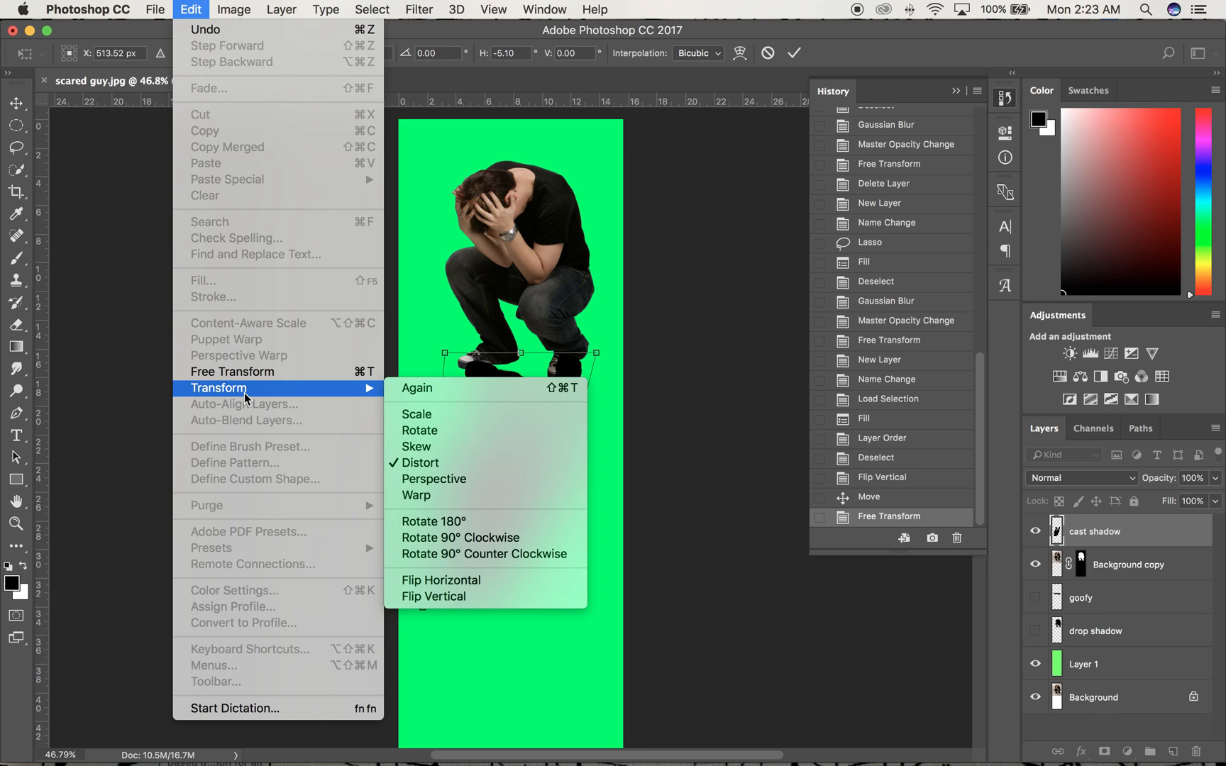
left_click(449, 478)
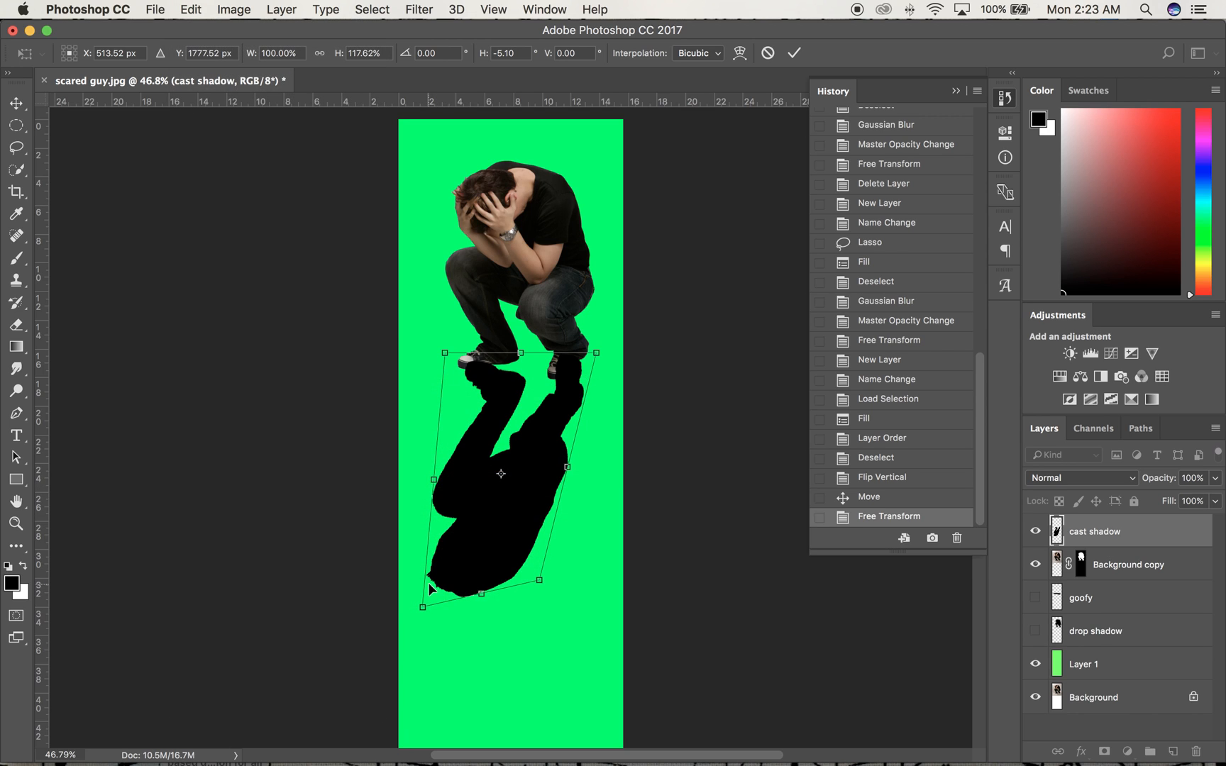
left_click_drag(423, 609, 435, 609)
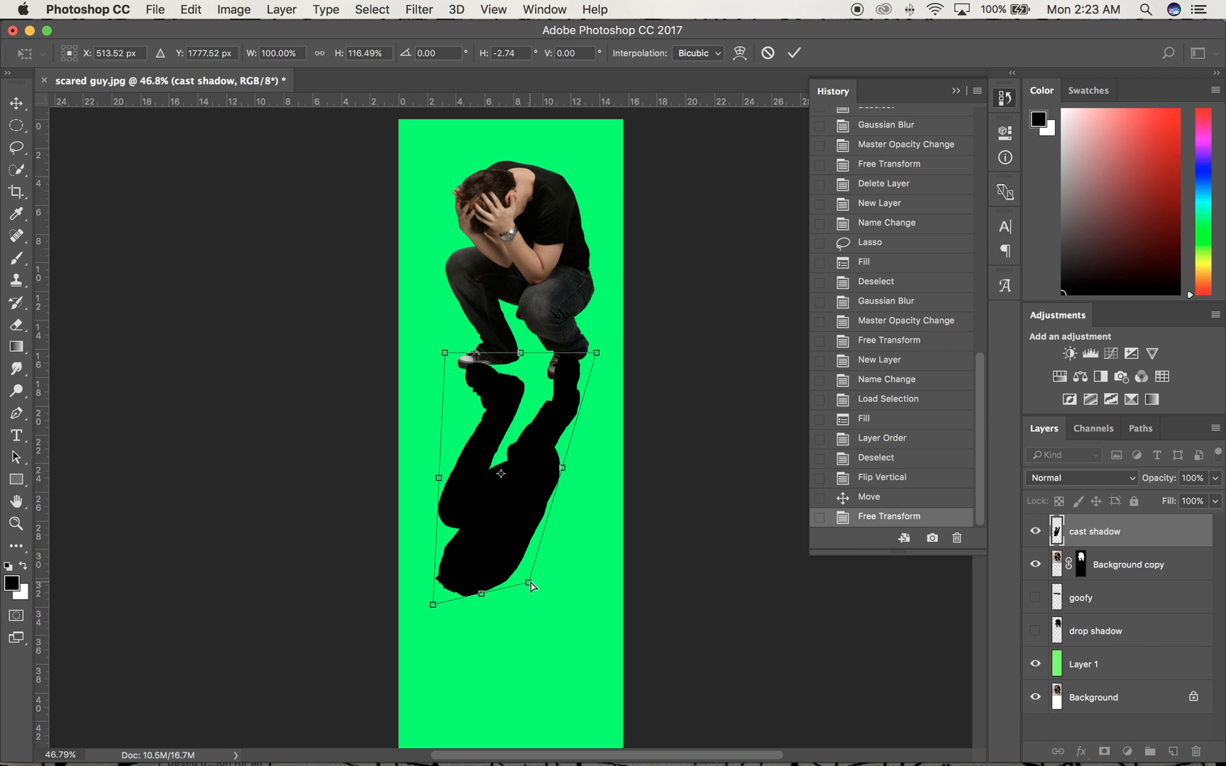
mouse_move(482, 599)
left_mouse_down()
mouse_move(471, 607)
mouse_move(484, 615)
mouse_move(482, 602)
left_mouse_up()
Distort the silhouette's far edge down and to the left to lengthen it, and nudge the shadow up against the shoes
left_click(190, 9)
mouse_move(241, 395)
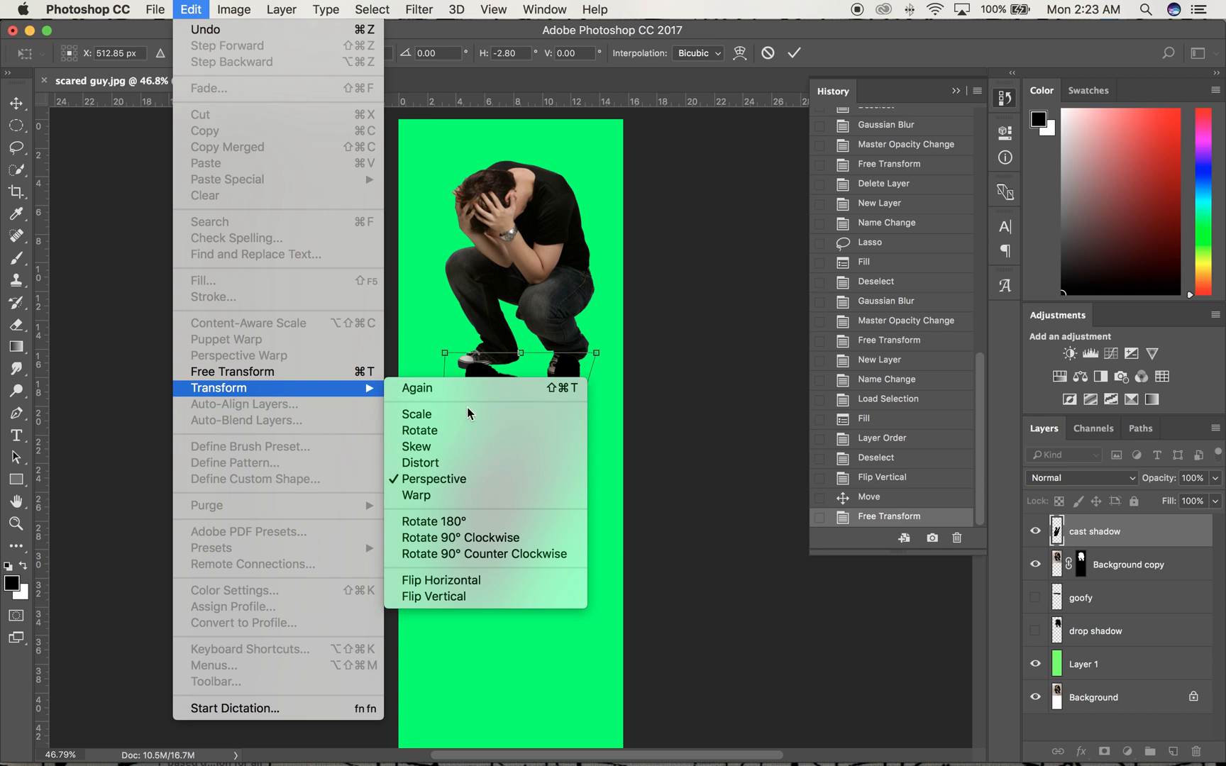
left_click(445, 465)
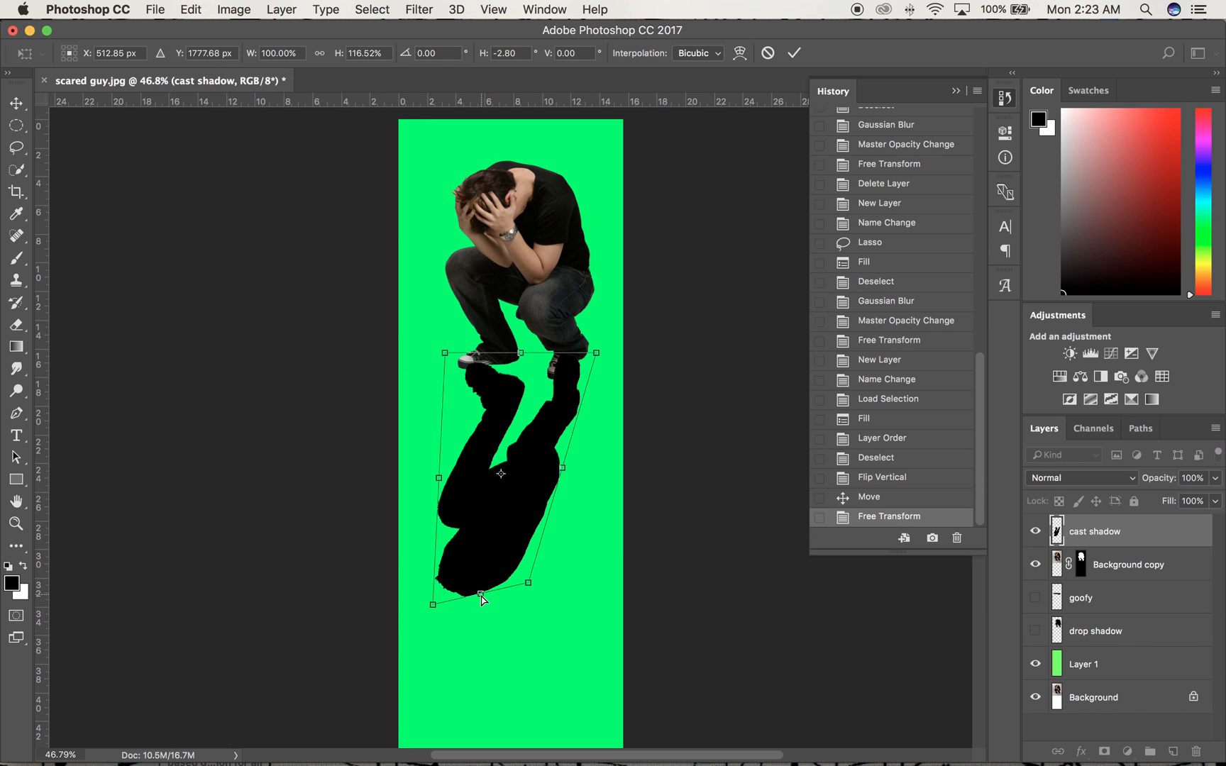
left_click_drag(482, 600, 461, 634)
key("Return")
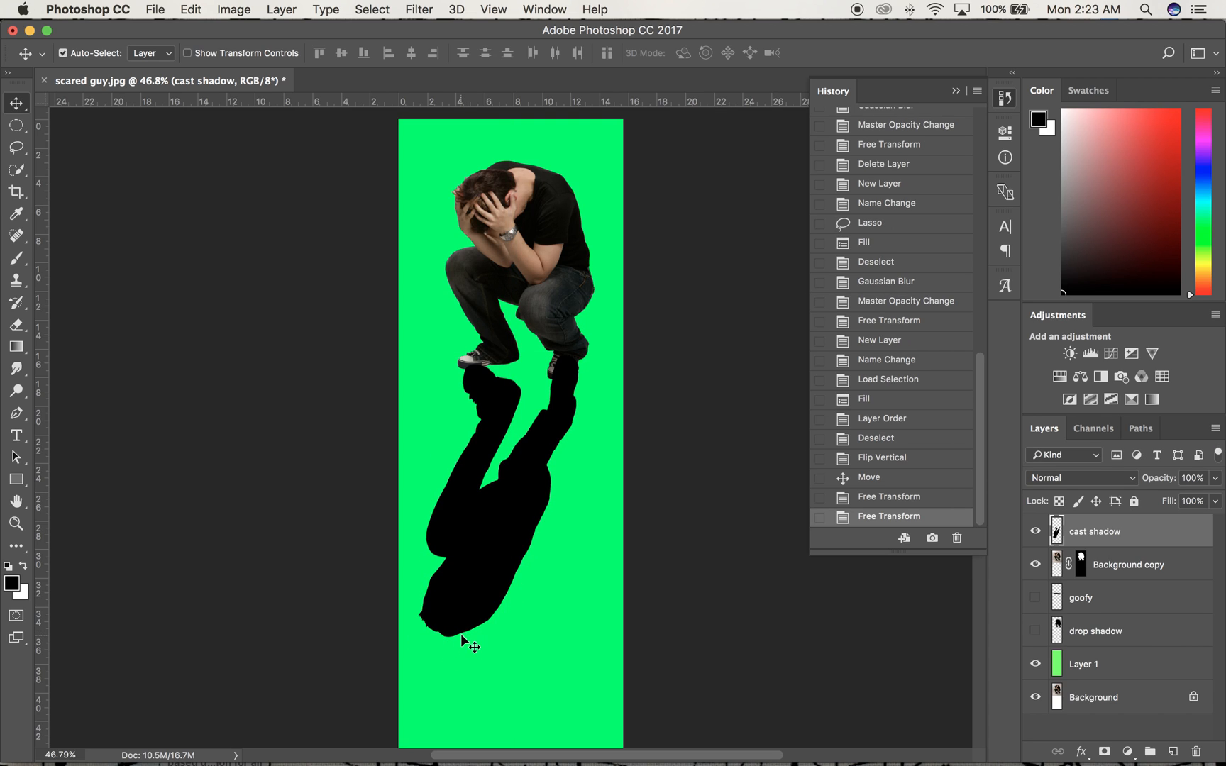
left_click_drag(486, 461, 487, 454)
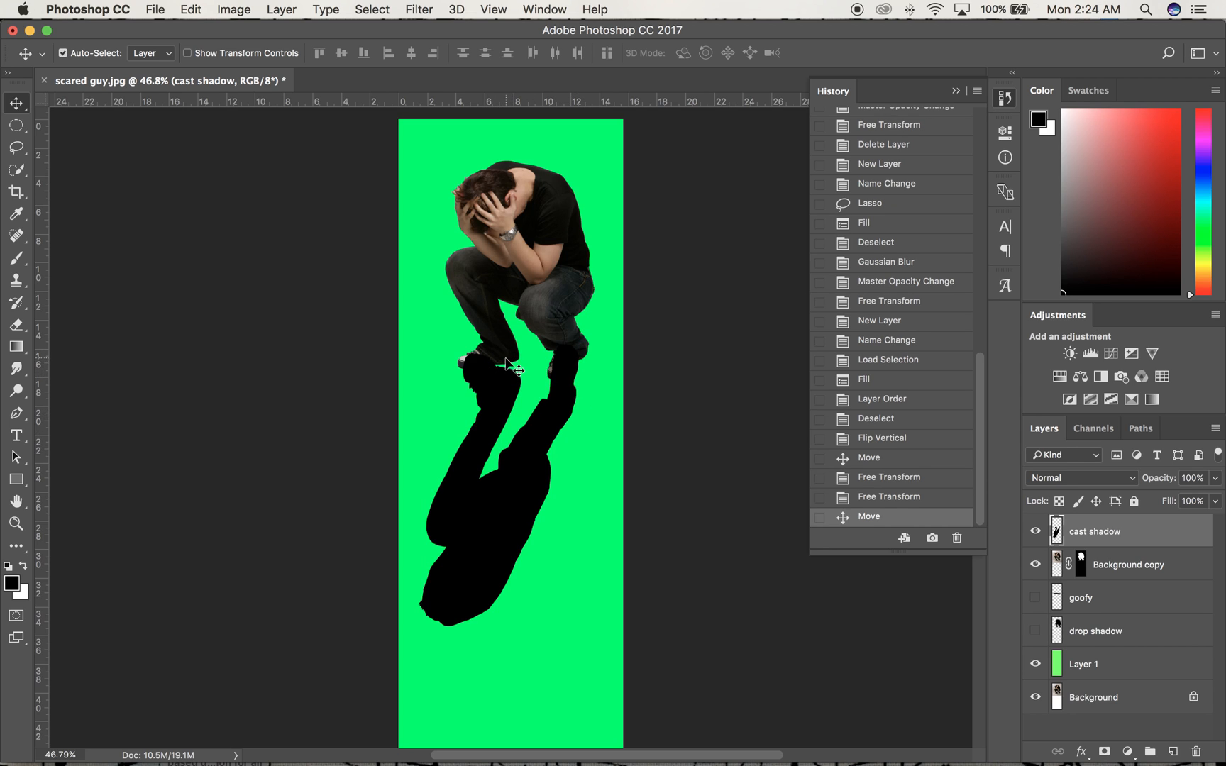
left_click(191, 10)
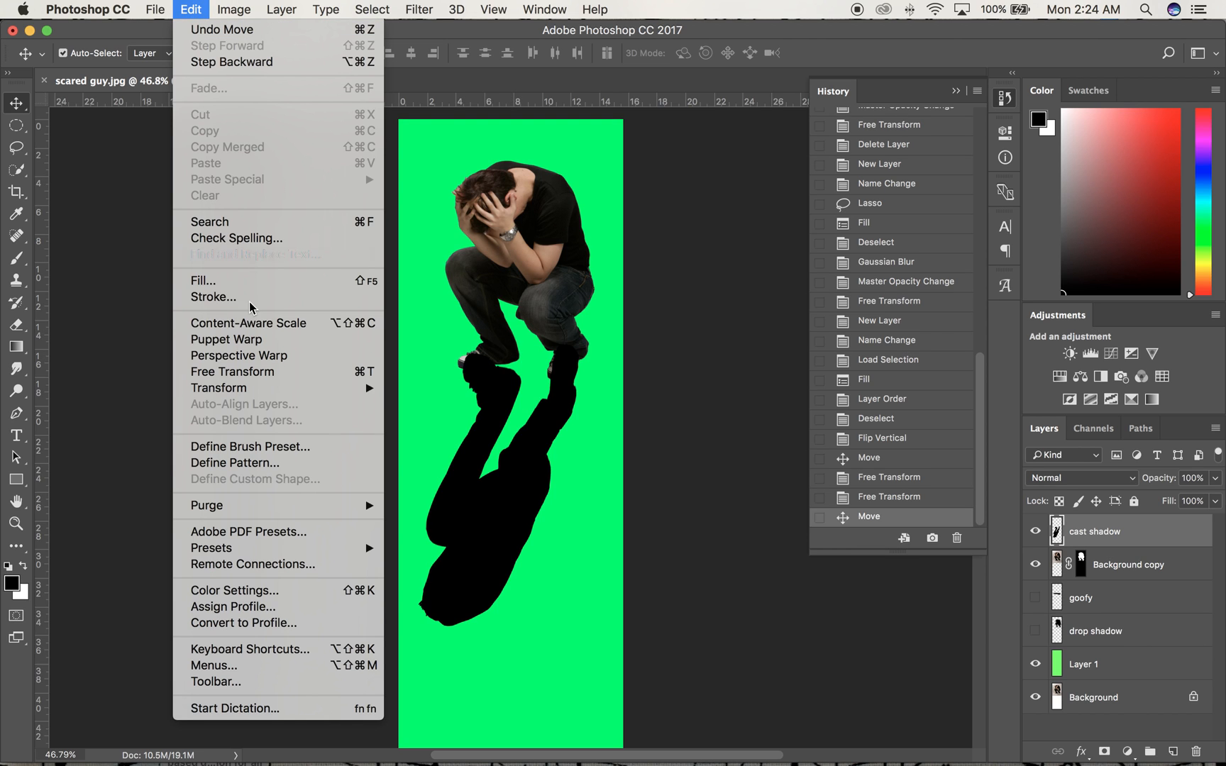
mouse_move(256, 387)
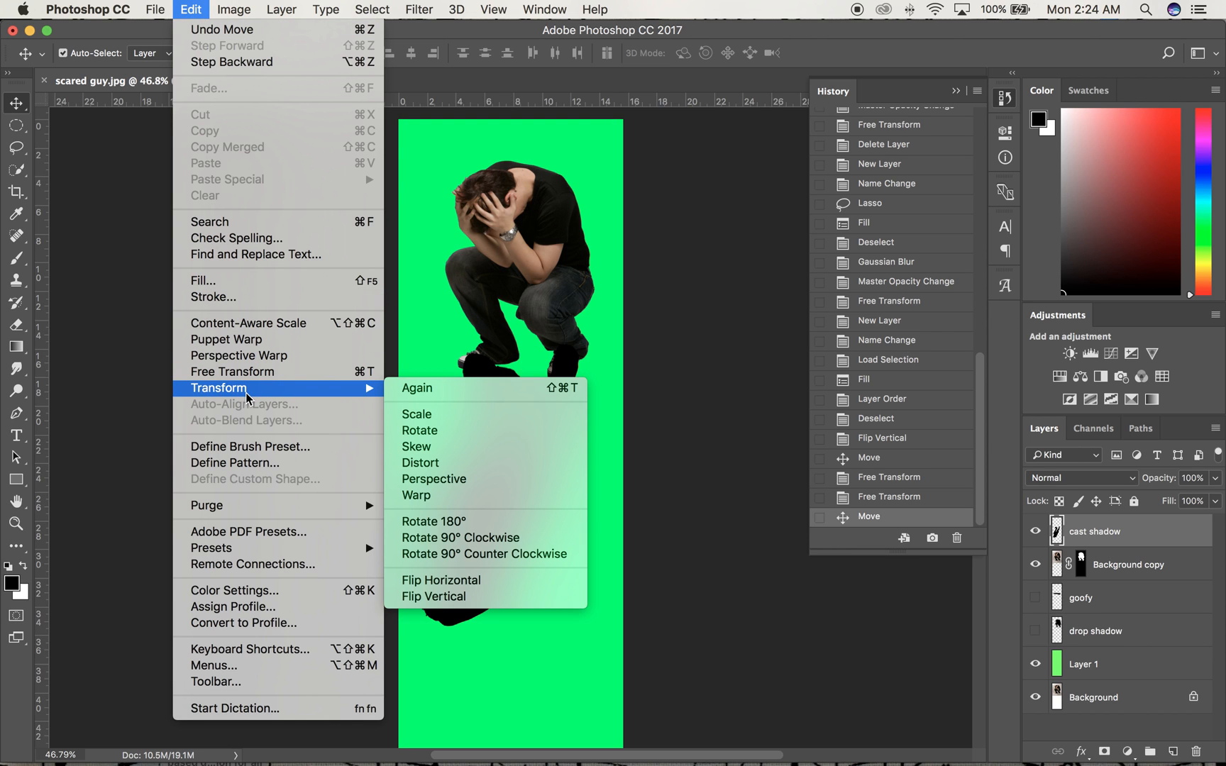
left_click(485, 465)
left_click_drag(419, 346, 411, 330)
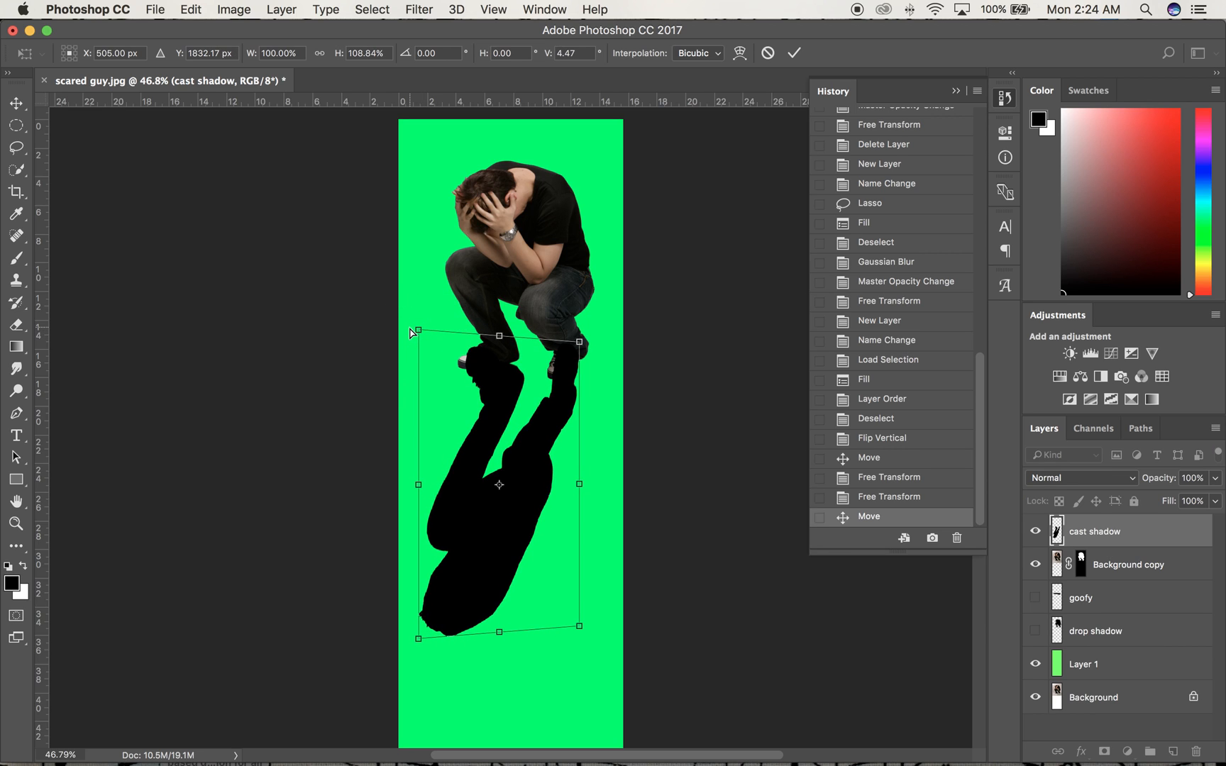
key("Return")
Distort the silhouette's upper-left corner to fit the shadow's feet against the man's shoes
left_click(192, 10)
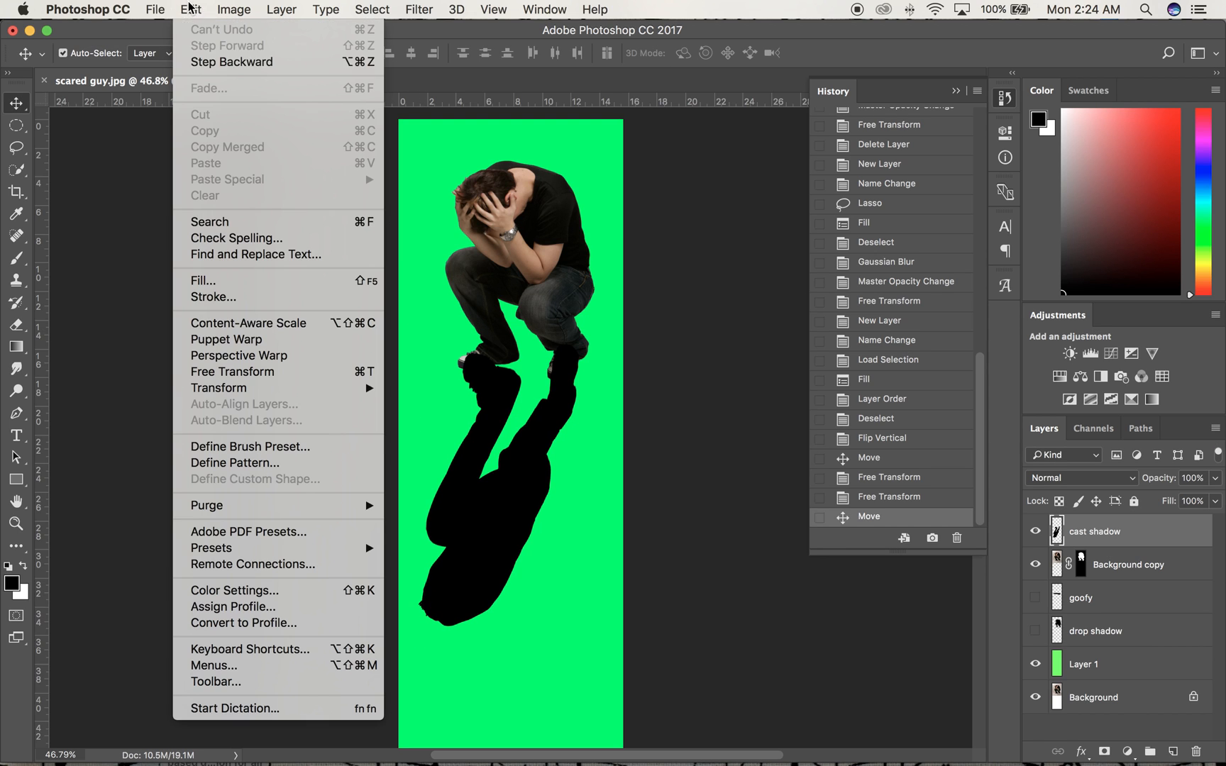
mouse_move(288, 396)
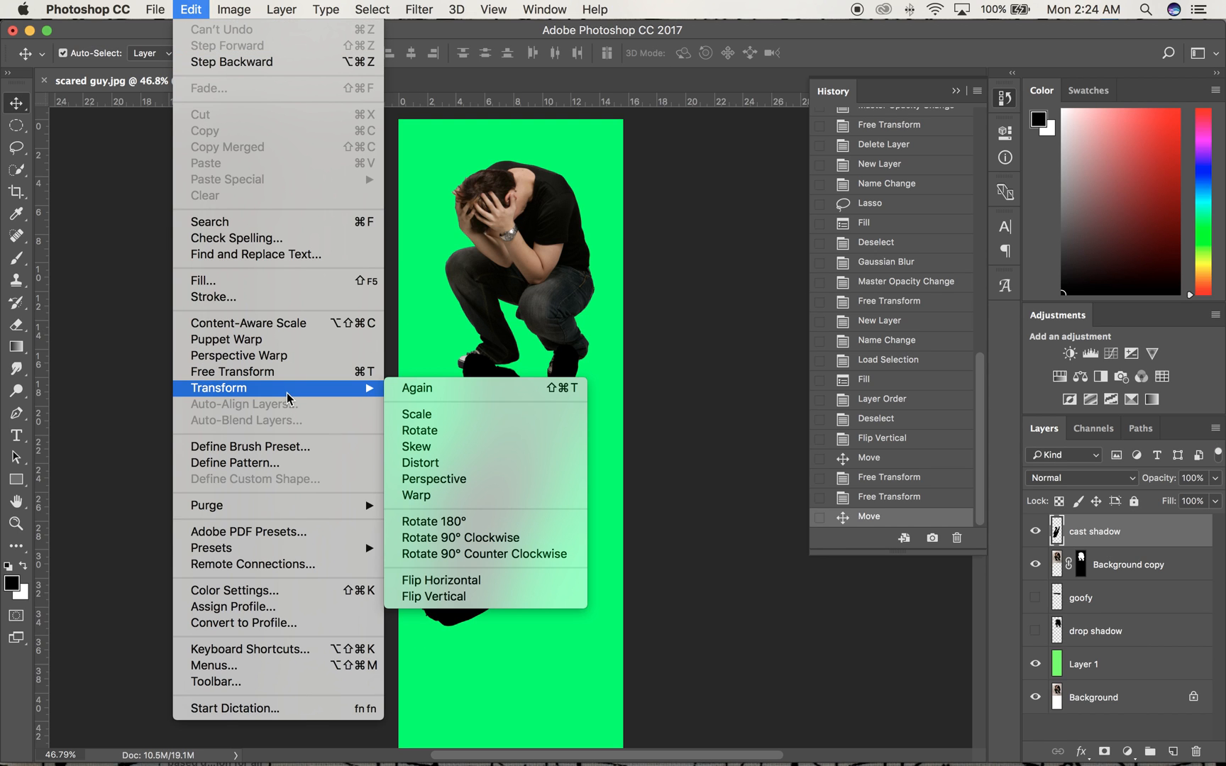
left_click(450, 463)
left_click_drag(419, 342, 477, 338)
scroll(506, 356, "right", 2)
key("Return")
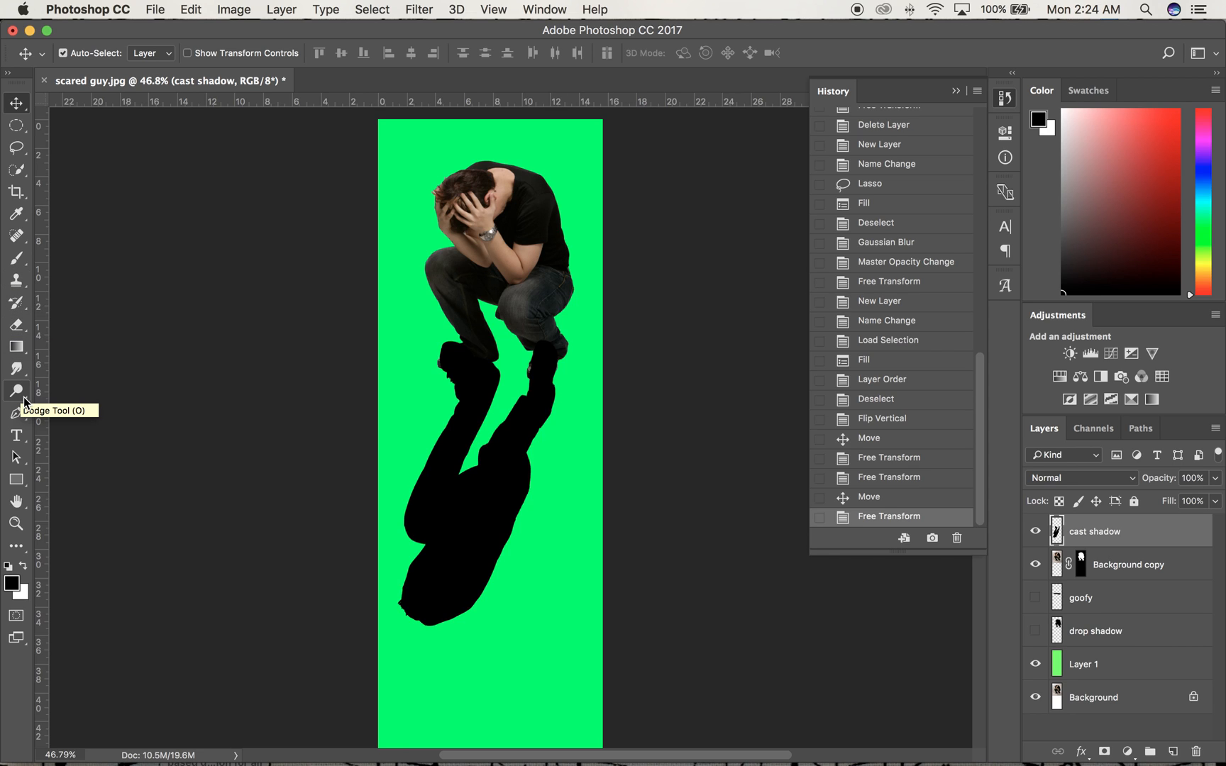
Reapply the last Gaussian Blur to the cast shadow and lower the layer's opacity to 45%
left_click(419, 9)
left_click(417, 33)
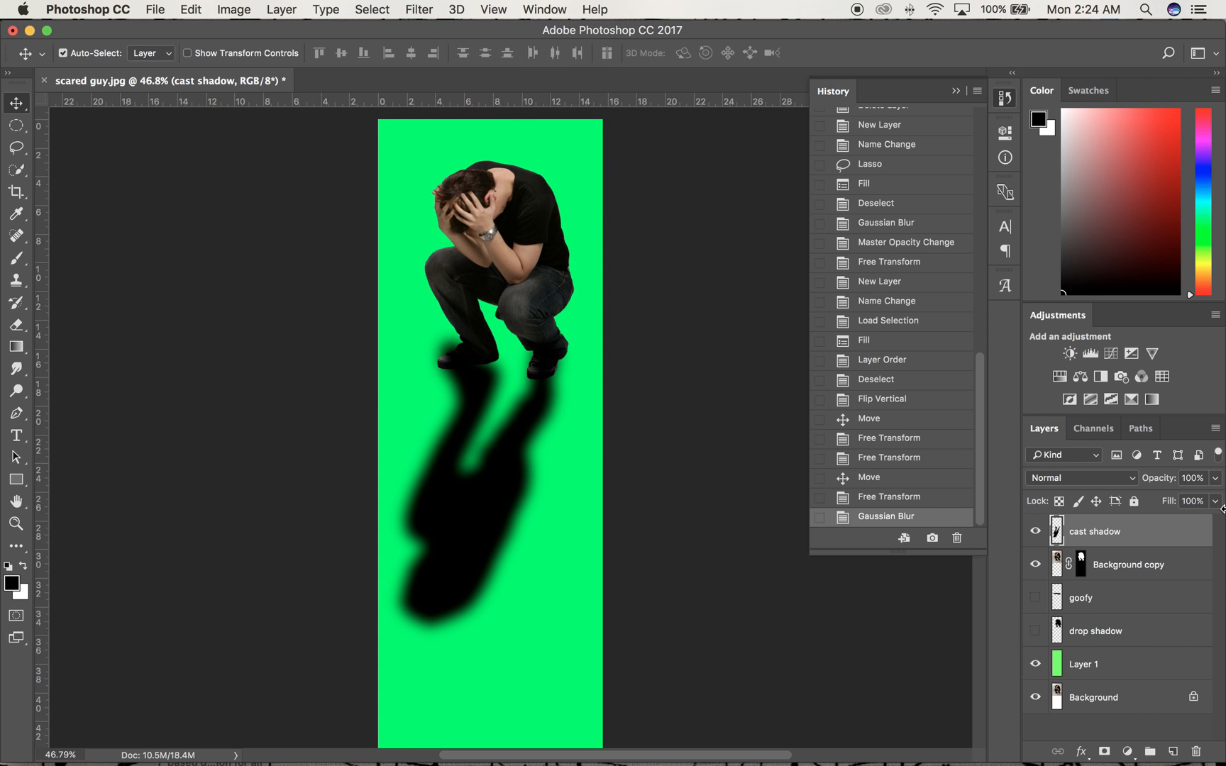
left_click(1215, 479)
left_click_drag(1169, 499, 1170, 501)
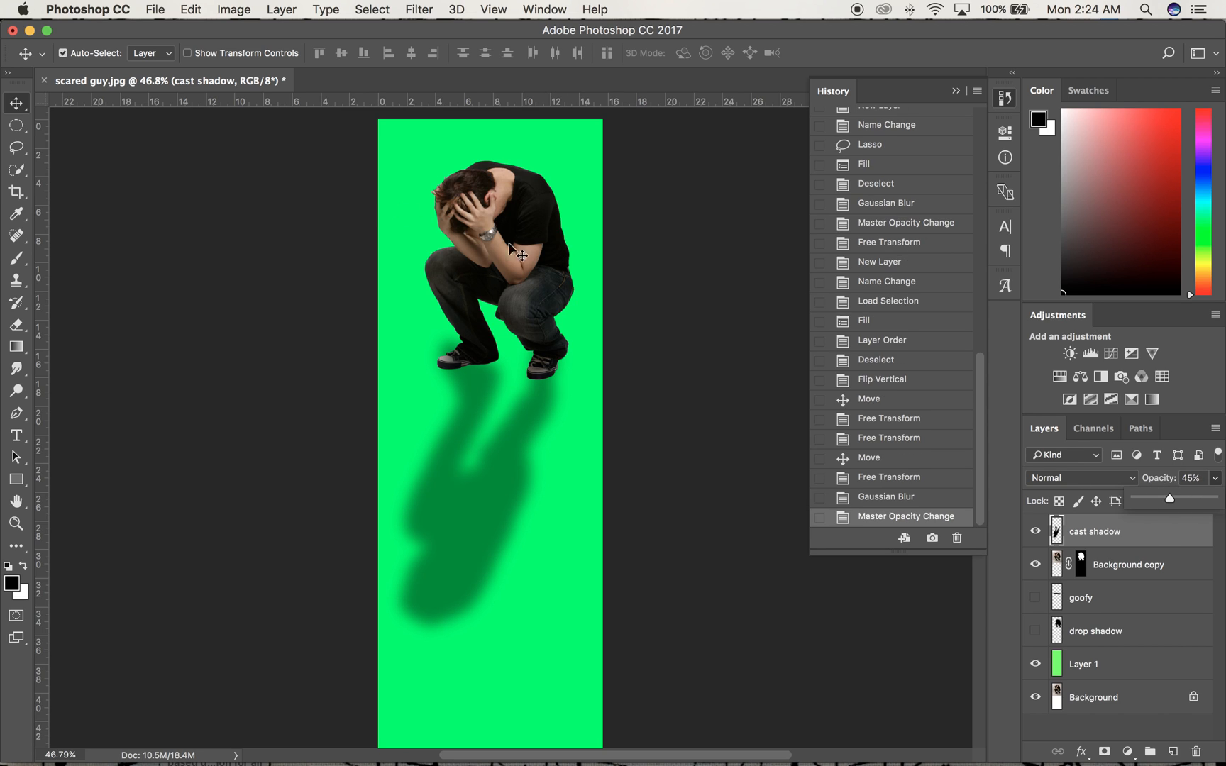
Place the cast shadow layer beneath the Background copy layer and add a layer mask to it
left_click(14, 106)
left_click_drag(1067, 539, 1091, 576)
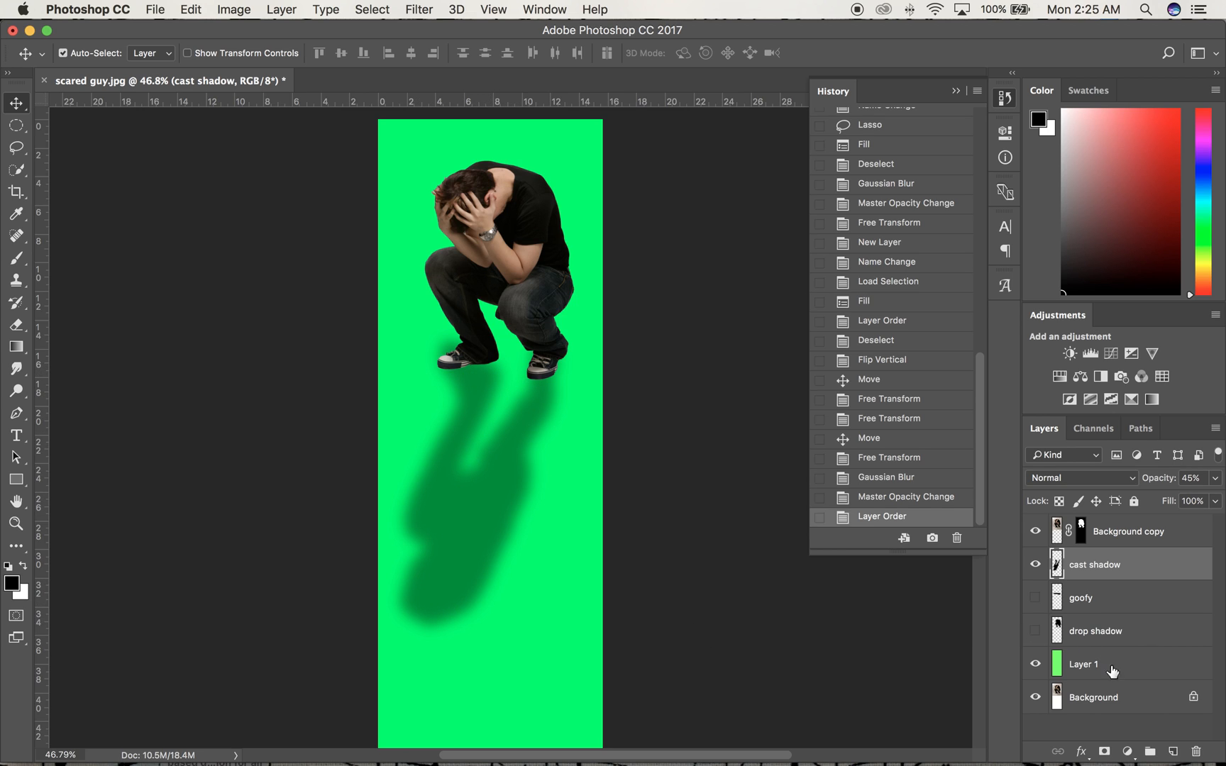
left_click(1106, 752)
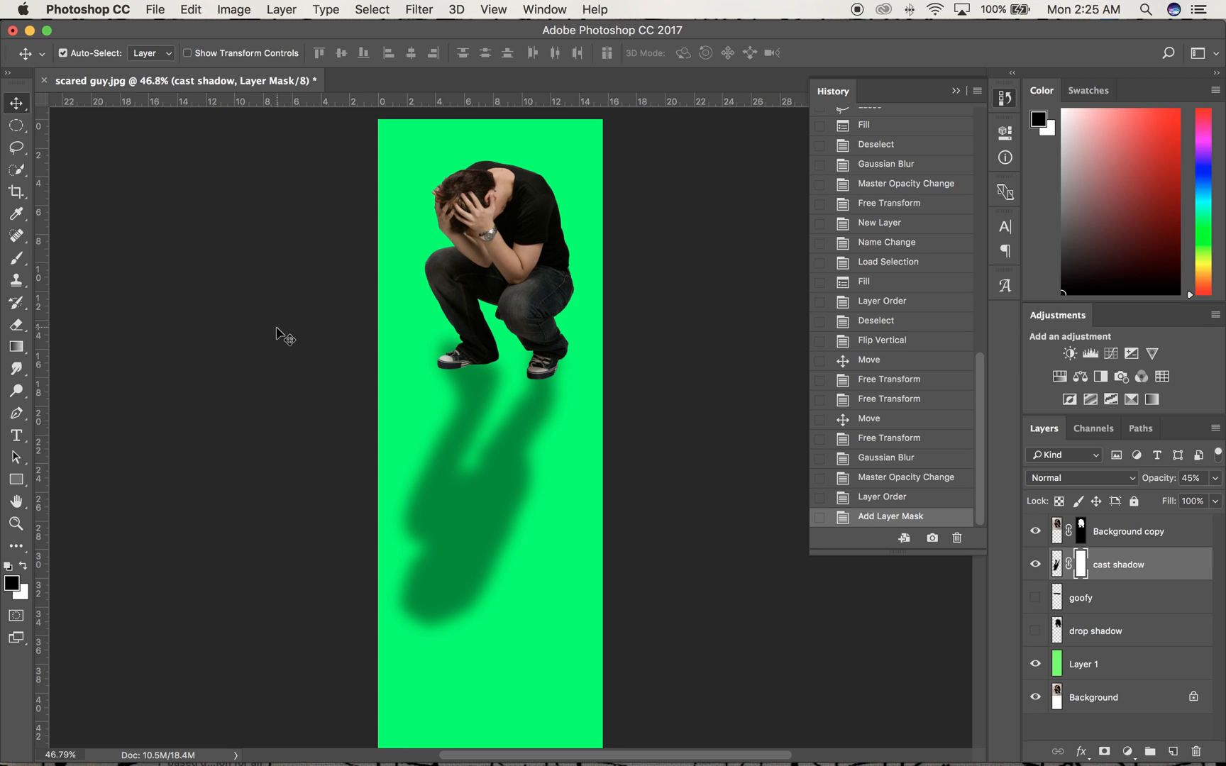
Draw a Foreground to Transparent gradient on the cast shadow's mask from just past the shadow's head up to the shoes
left_click(17, 348)
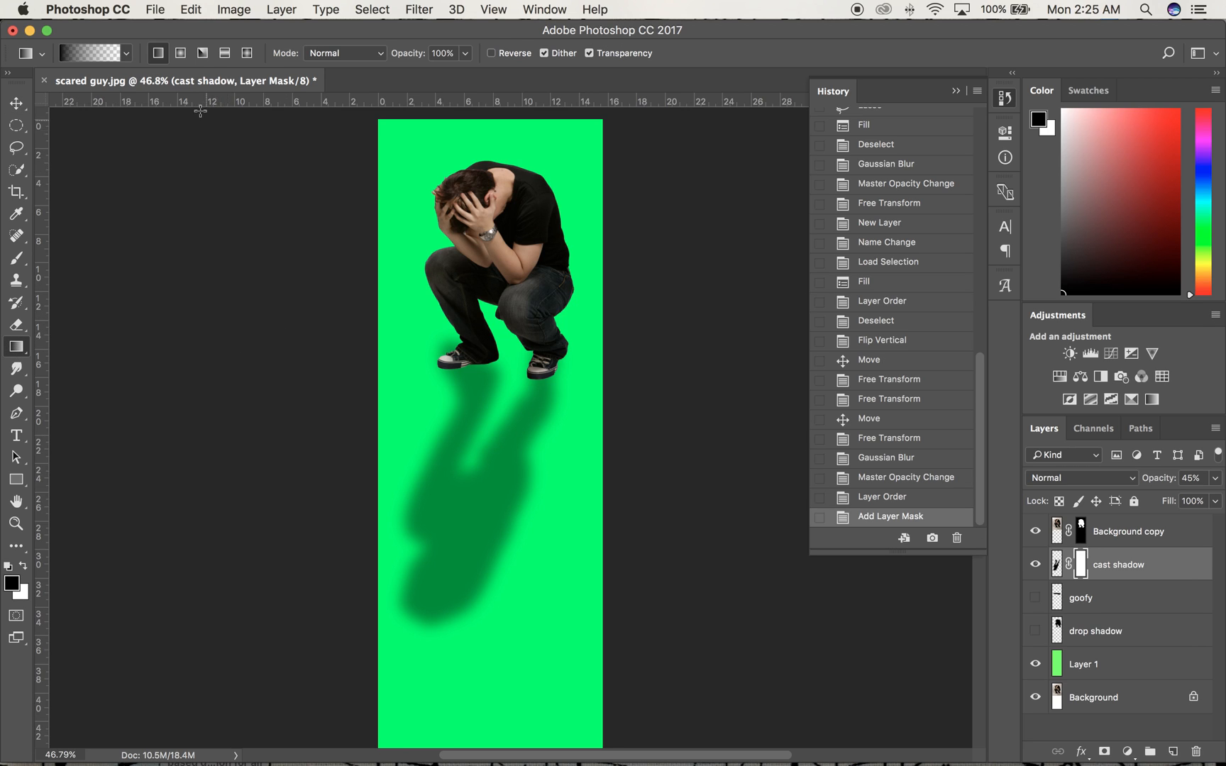
left_click(105, 51)
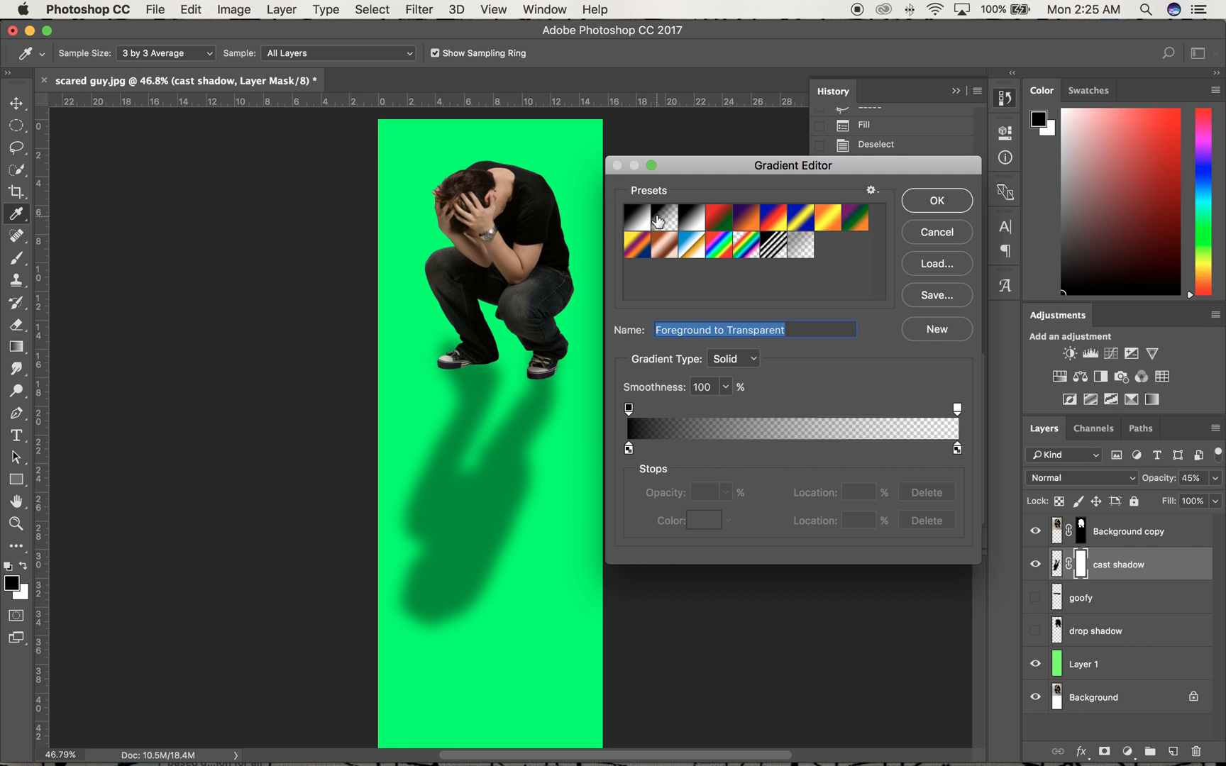
left_click(664, 224)
left_click(931, 207)
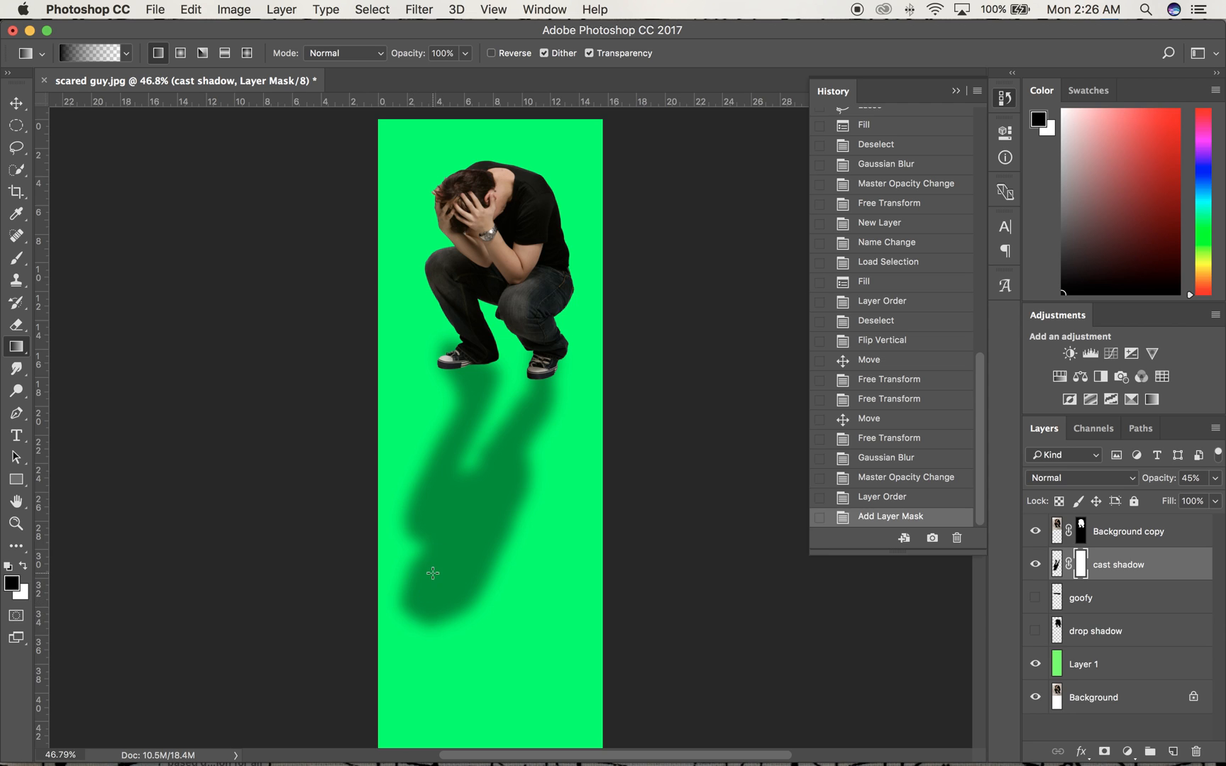
left_click_drag(412, 637, 511, 364)
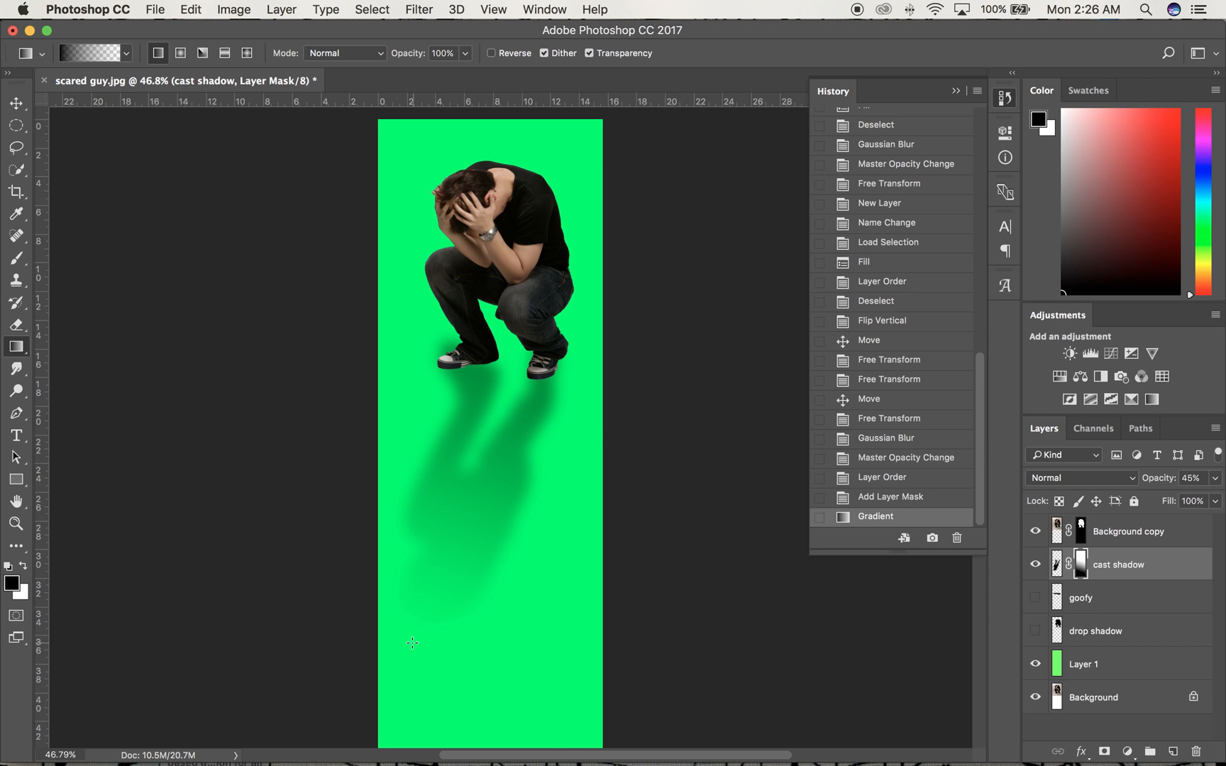
Undo the cast shadow's mask gradient and redraw it diagonally from the edge of the shadow's head up to between the shoes
key("super+z")
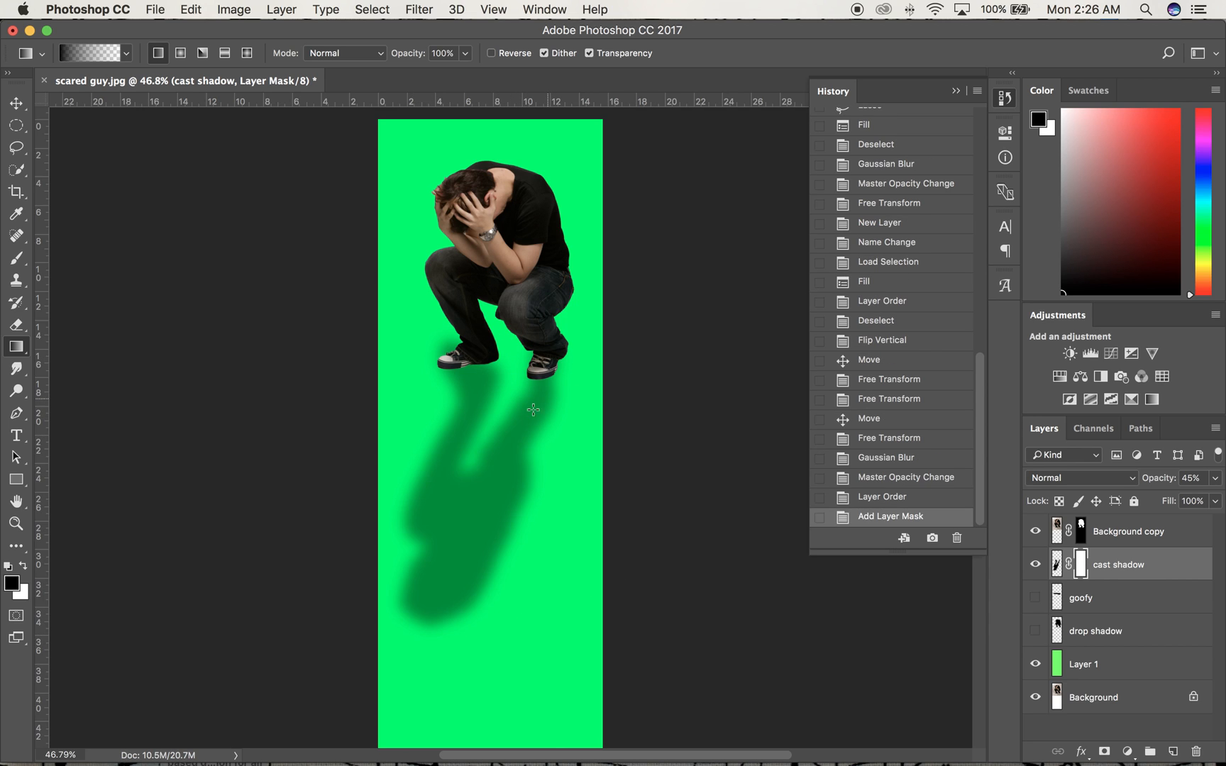
left_click_drag(417, 614, 560, 611)
key("super+z")
left_click_drag(417, 618, 510, 389)
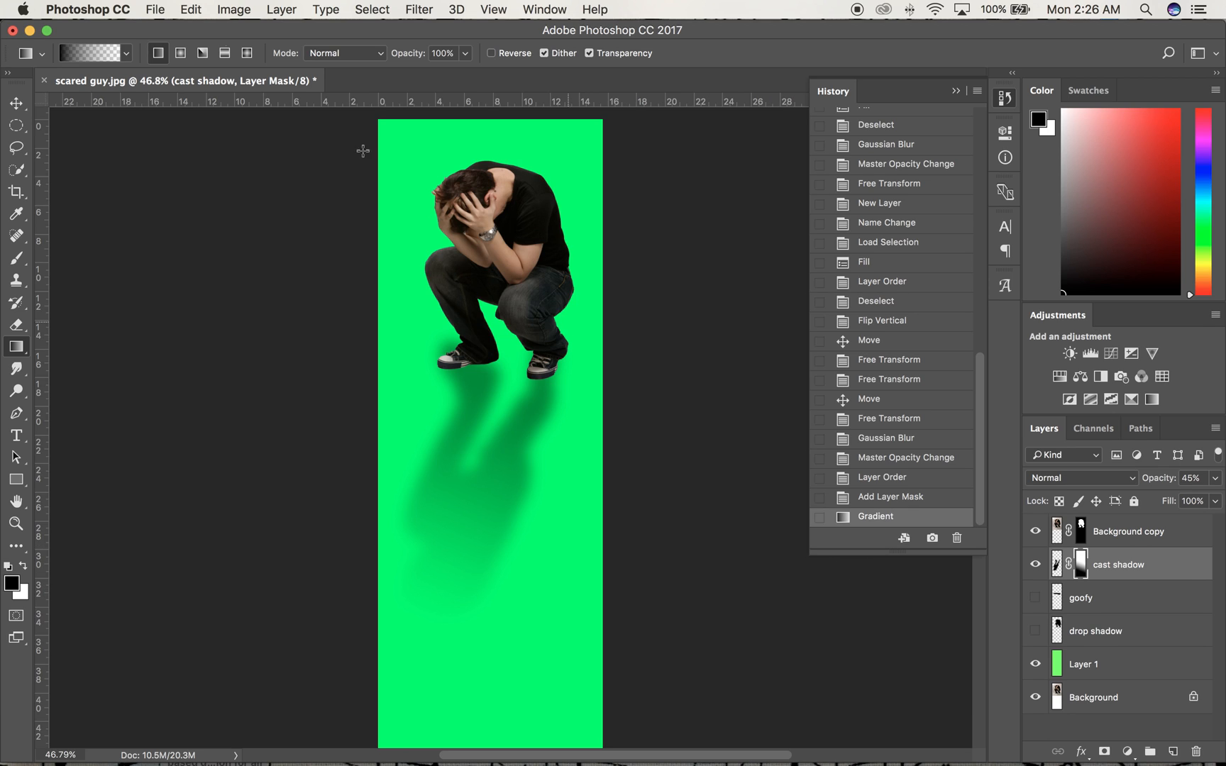
Save the document as a layered Photoshop file named scared guy_me.psd with Maximize Compatibility on
left_click(157, 11)
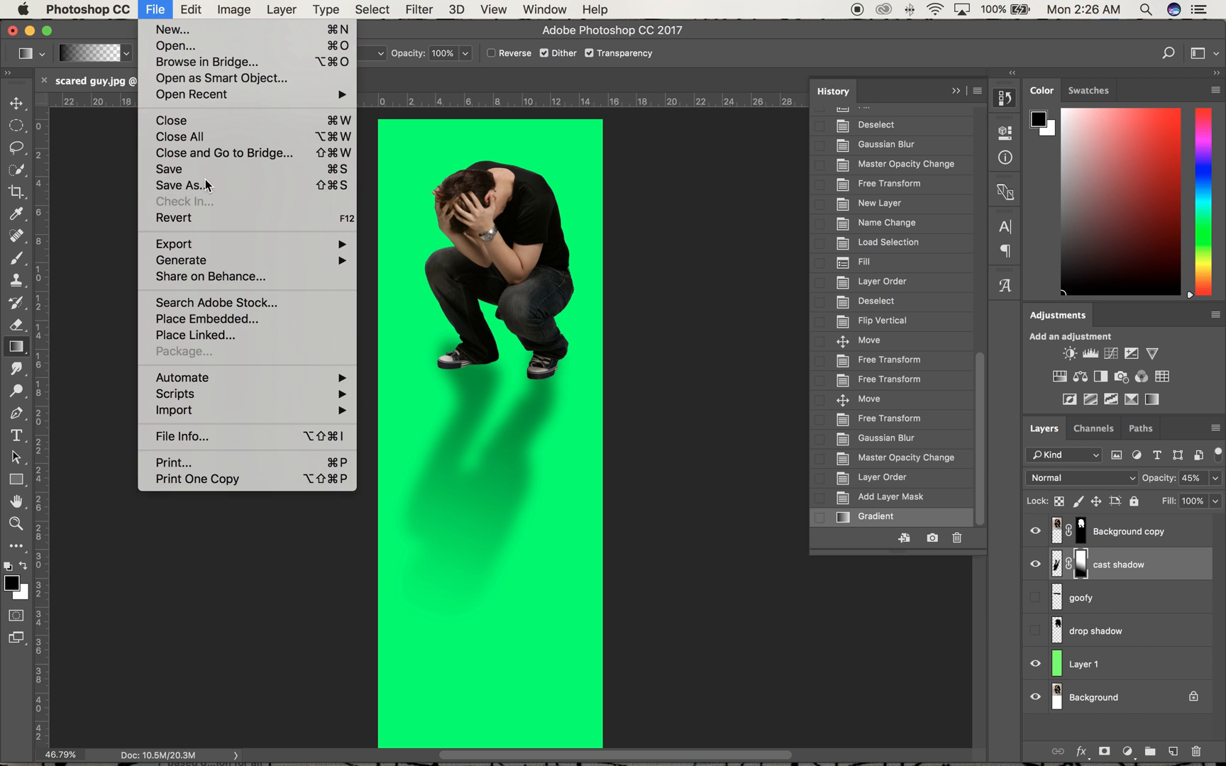
left_click(206, 186)
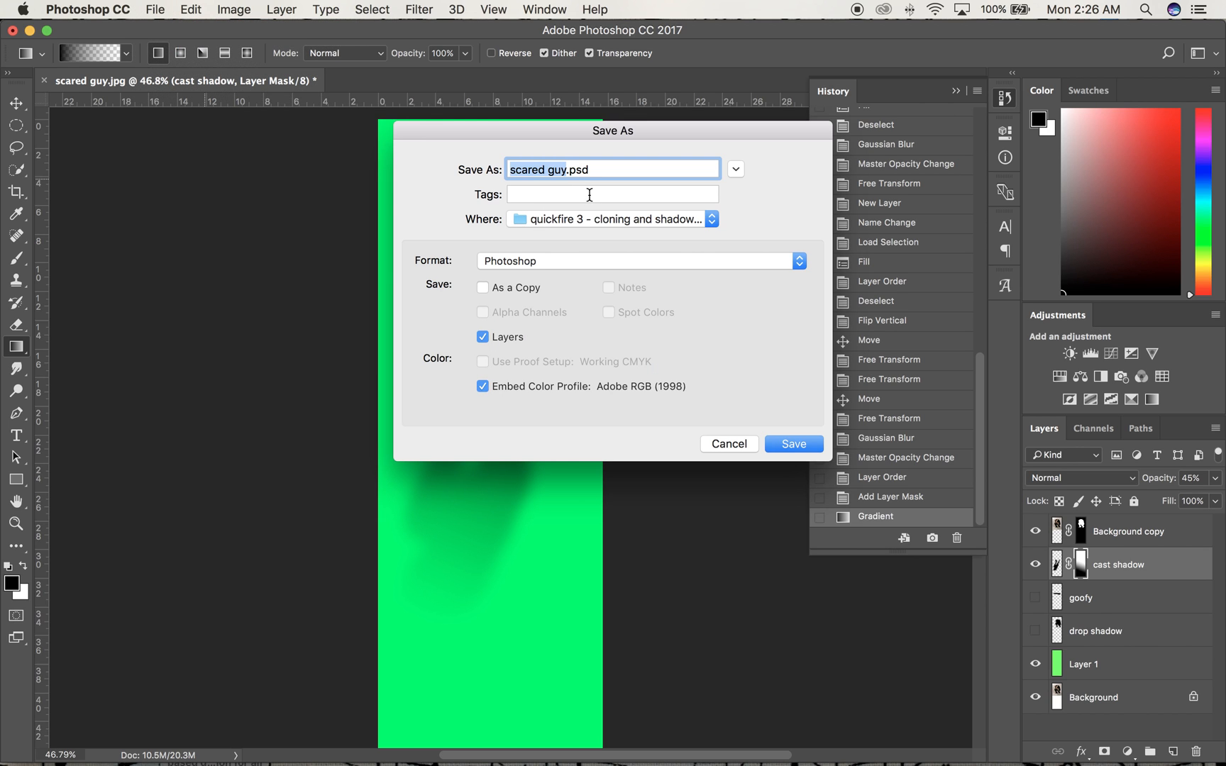
left_click(566, 170)
type("_mo")
key("Return")
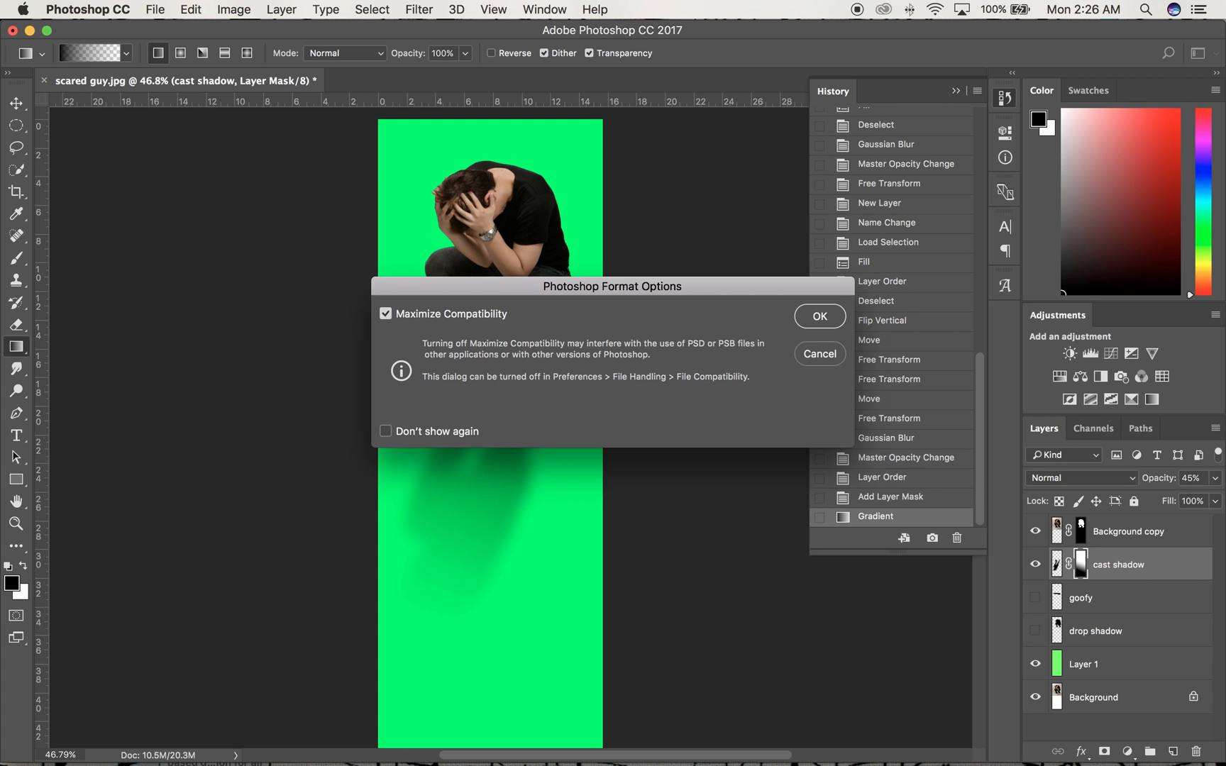
key("Return")
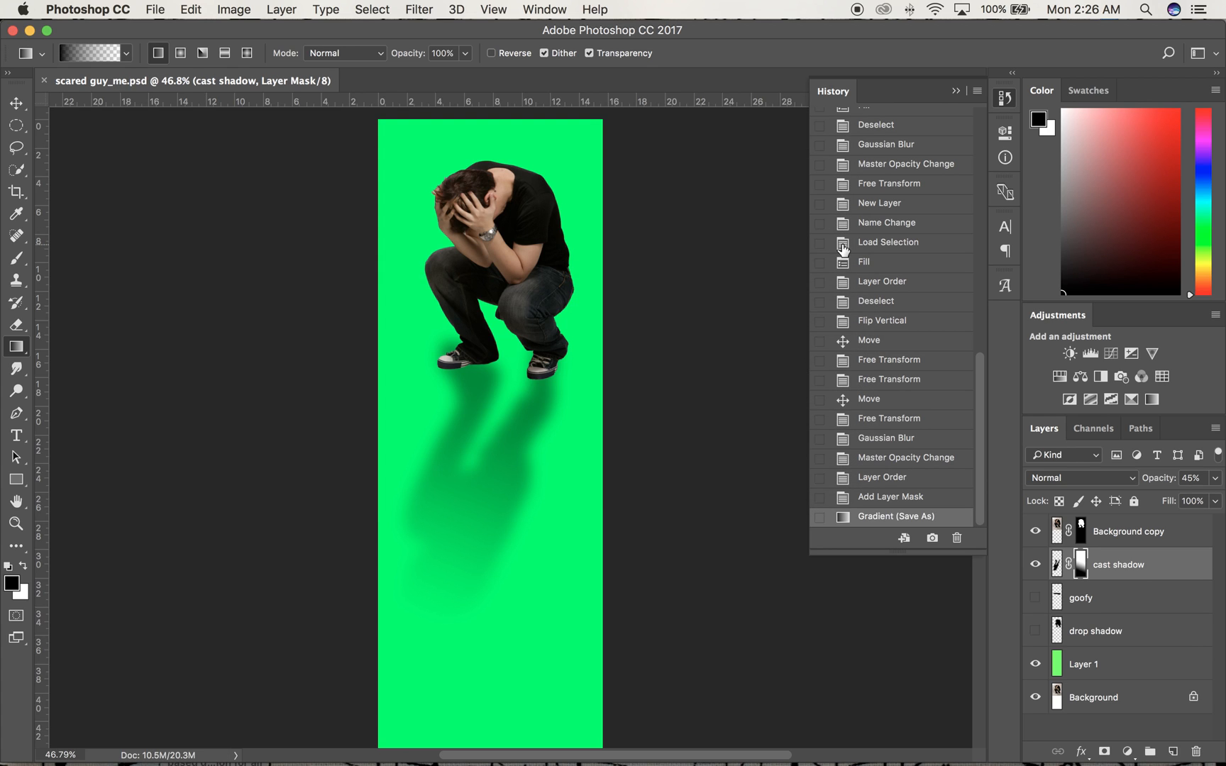
Hide Layer 1 and Background, and save the transparent version as scared guy_cast shadow.psd with Maximize Compatibility on
left_click(1035, 664)
left_click(1035, 698)
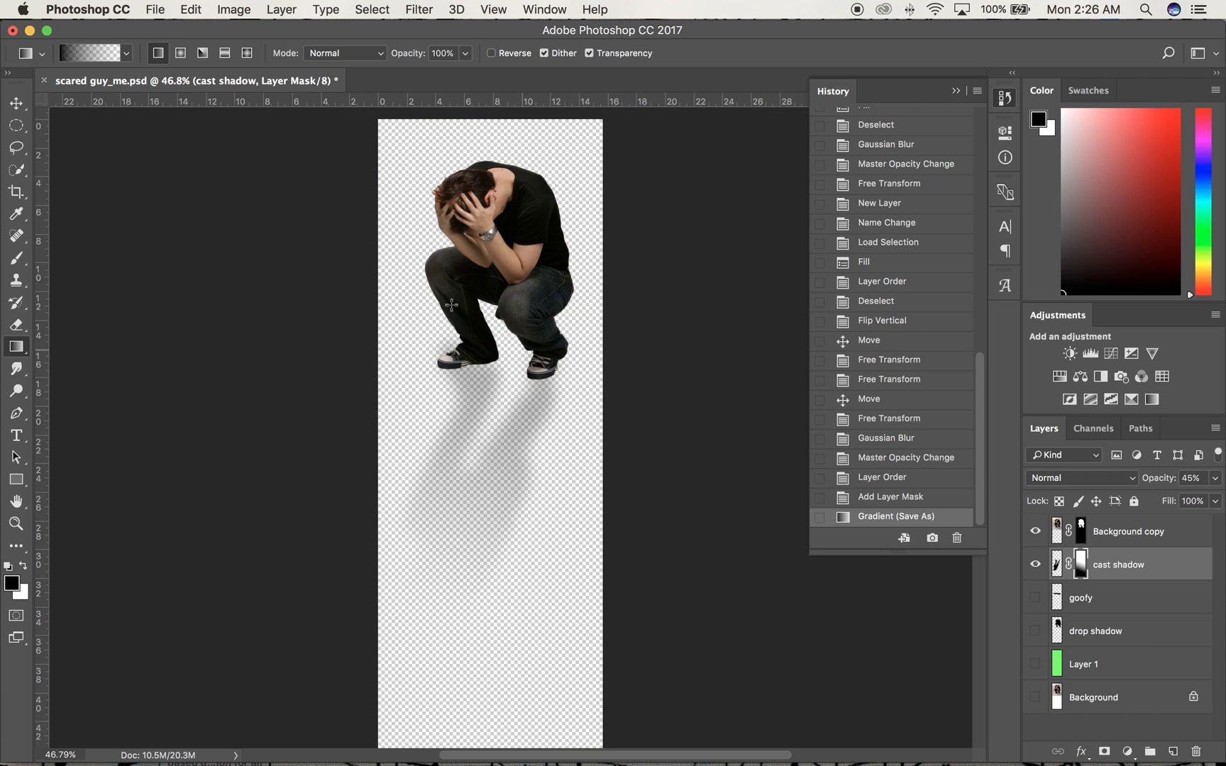
left_click(155, 9)
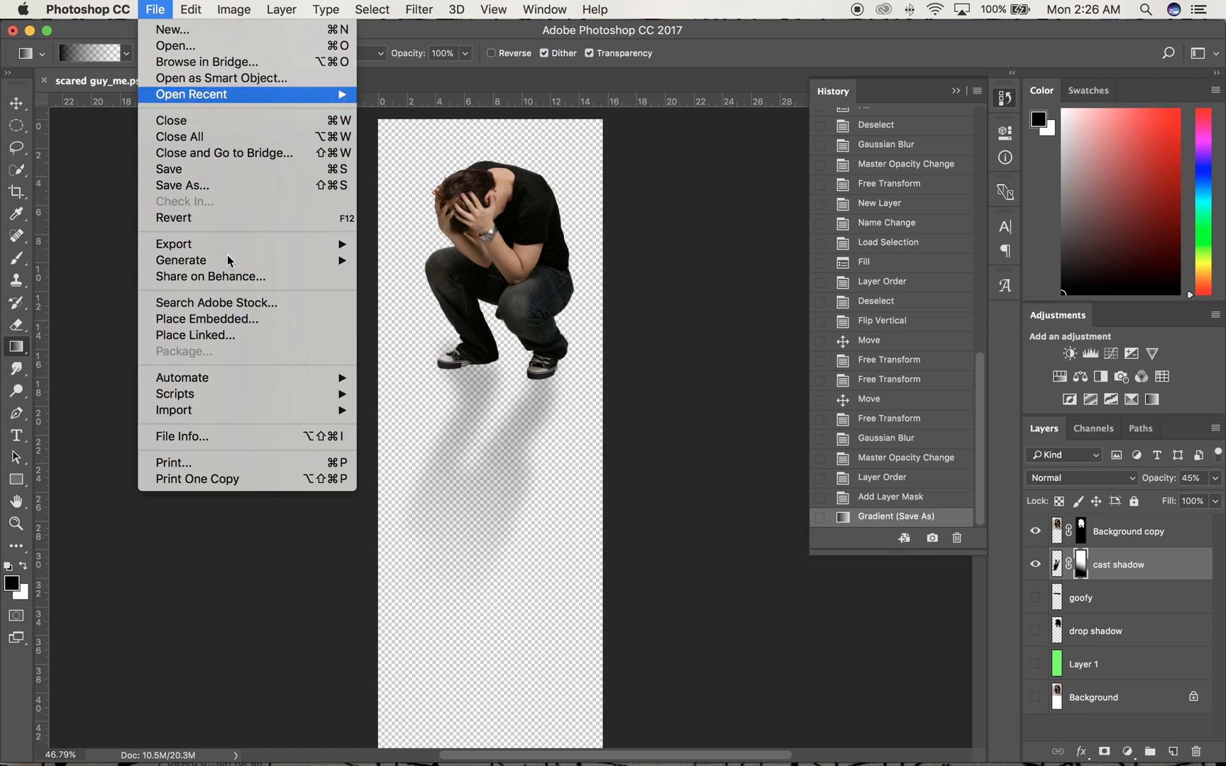
left_click(220, 185)
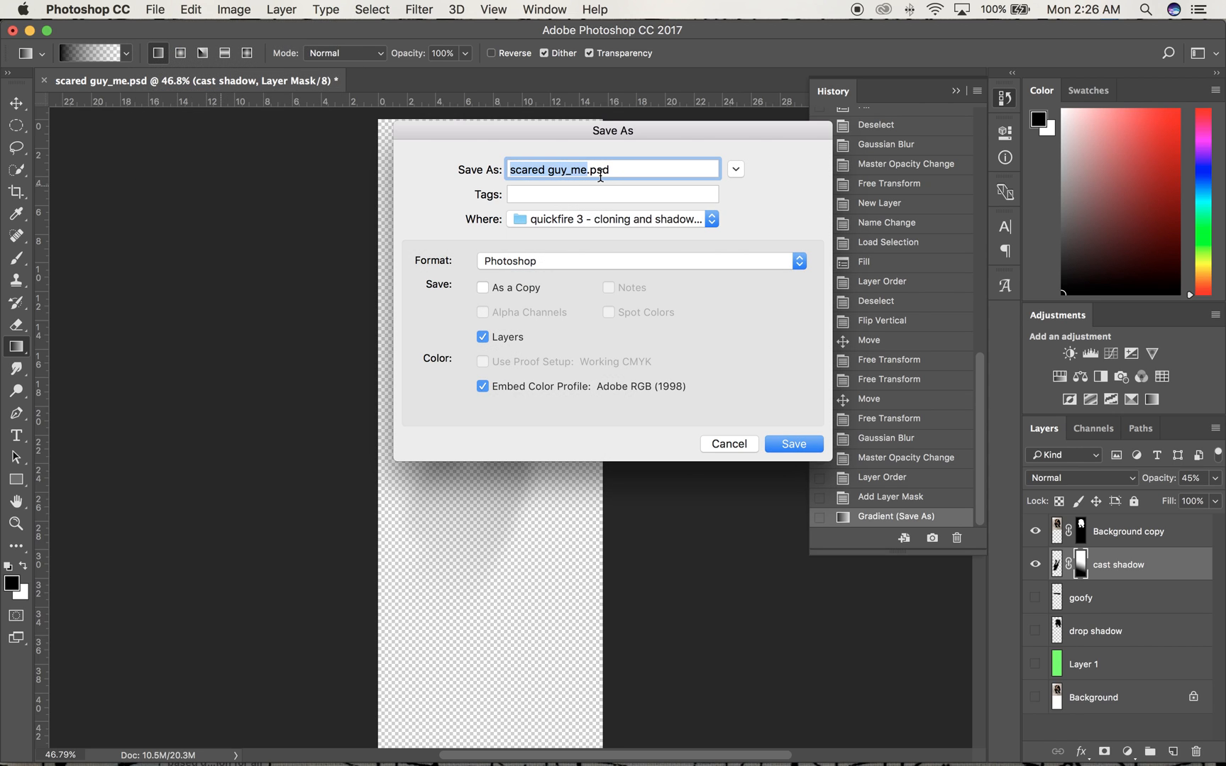
left_click(589, 171)
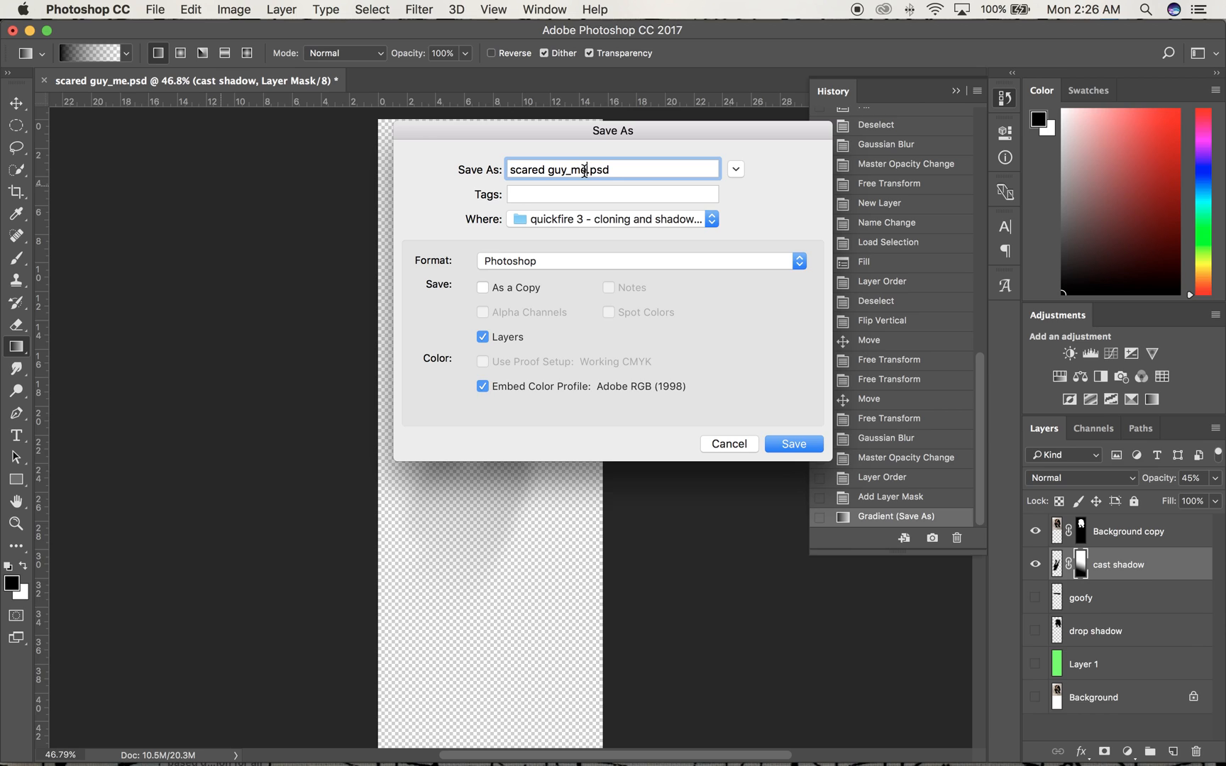
left_click_drag(573, 171, 585, 171)
type("cast shadow")
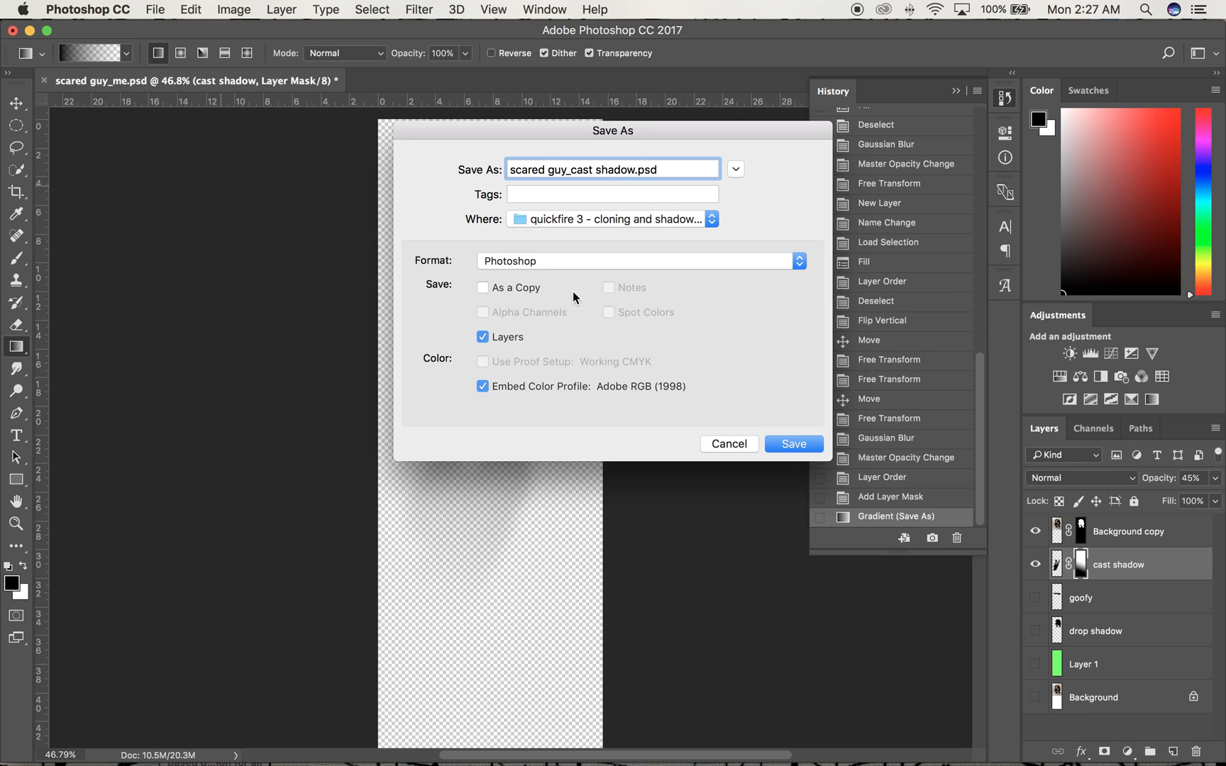
left_click(773, 439)
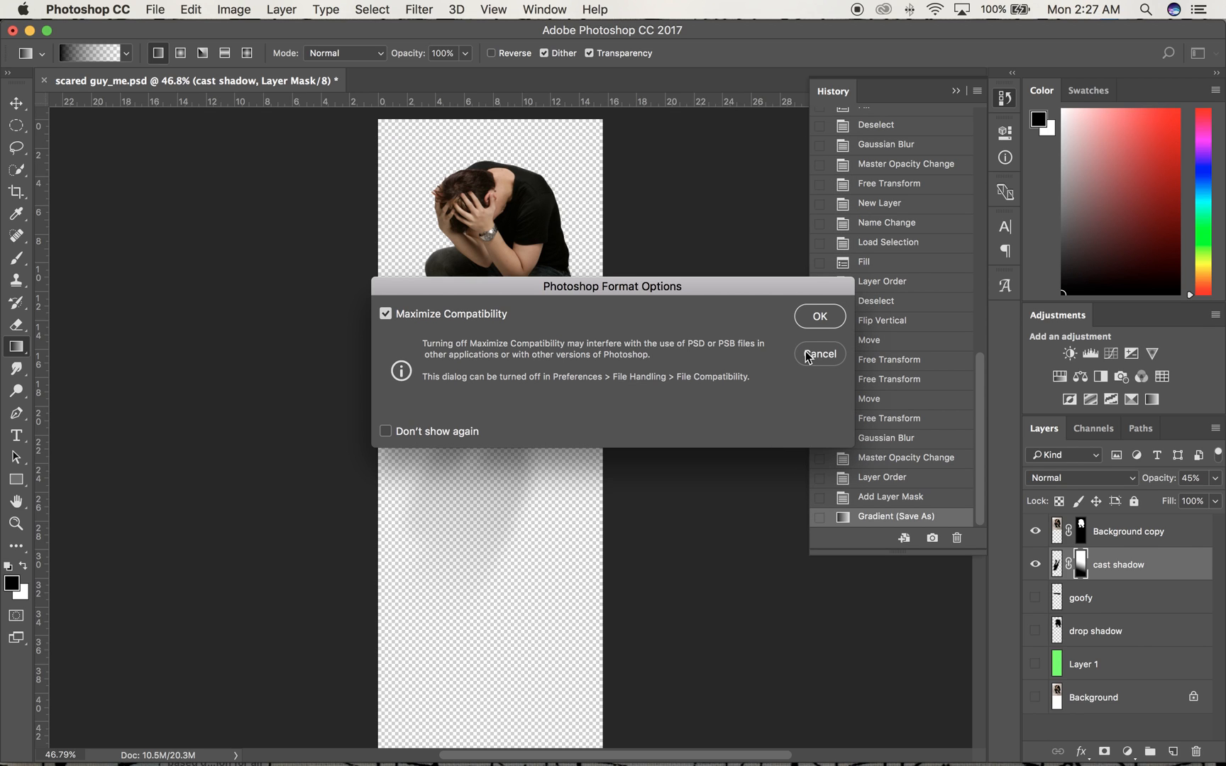
left_click(811, 316)
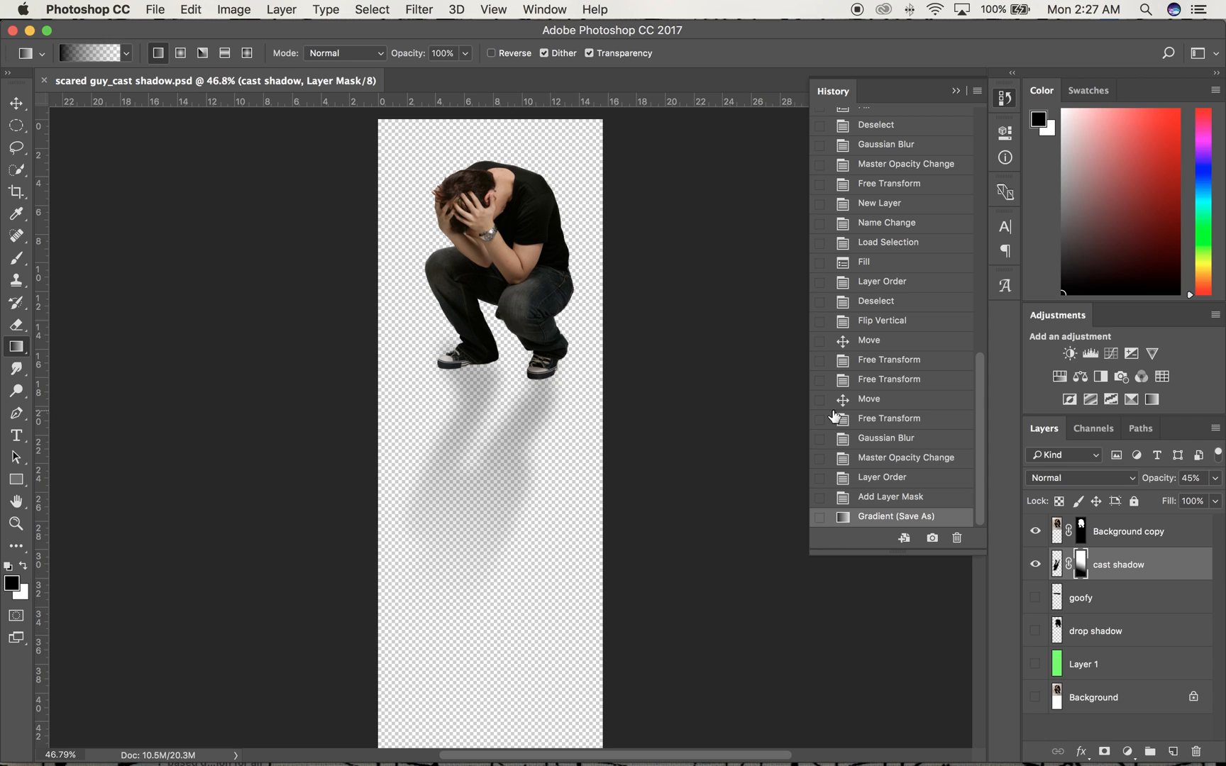
Preview the goofy and drop shadow layers one at a time with the cast shadow hidden, and show the cast shadow again
left_click(1035, 566)
left_click(1035, 597)
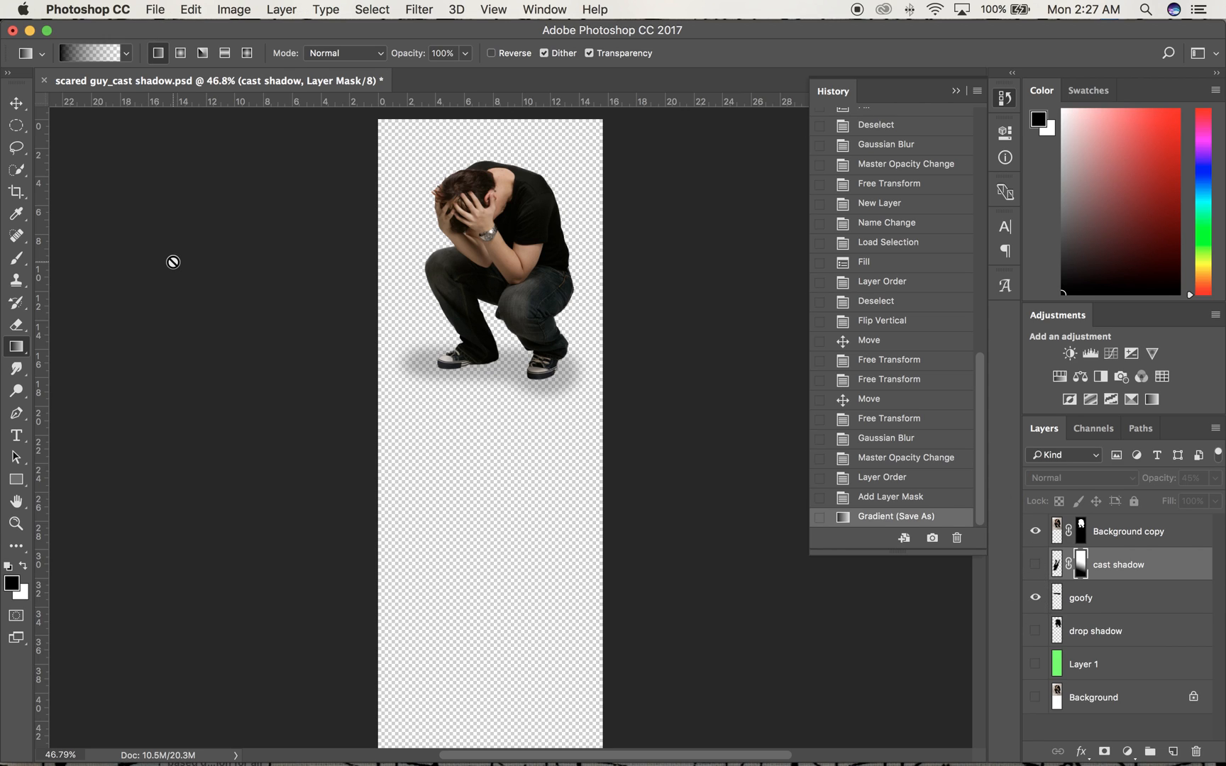
left_click(1035, 597)
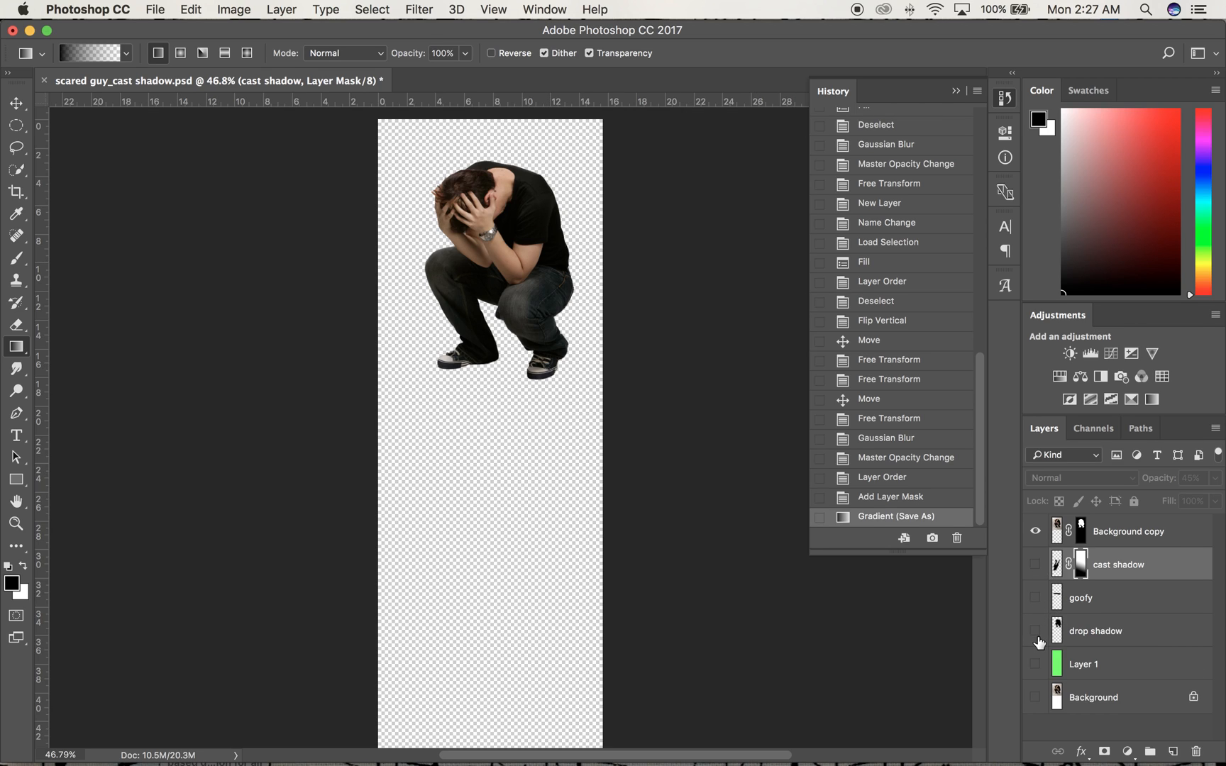
left_click(1036, 631)
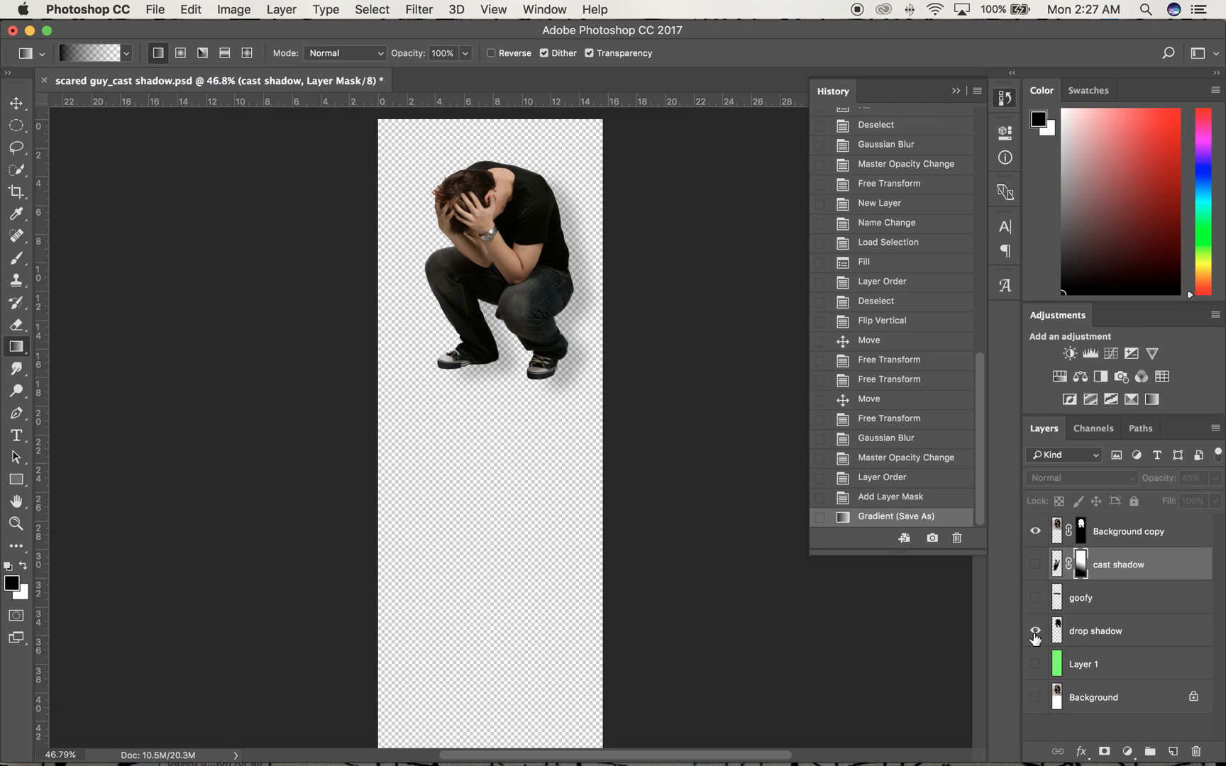
left_click(1035, 631)
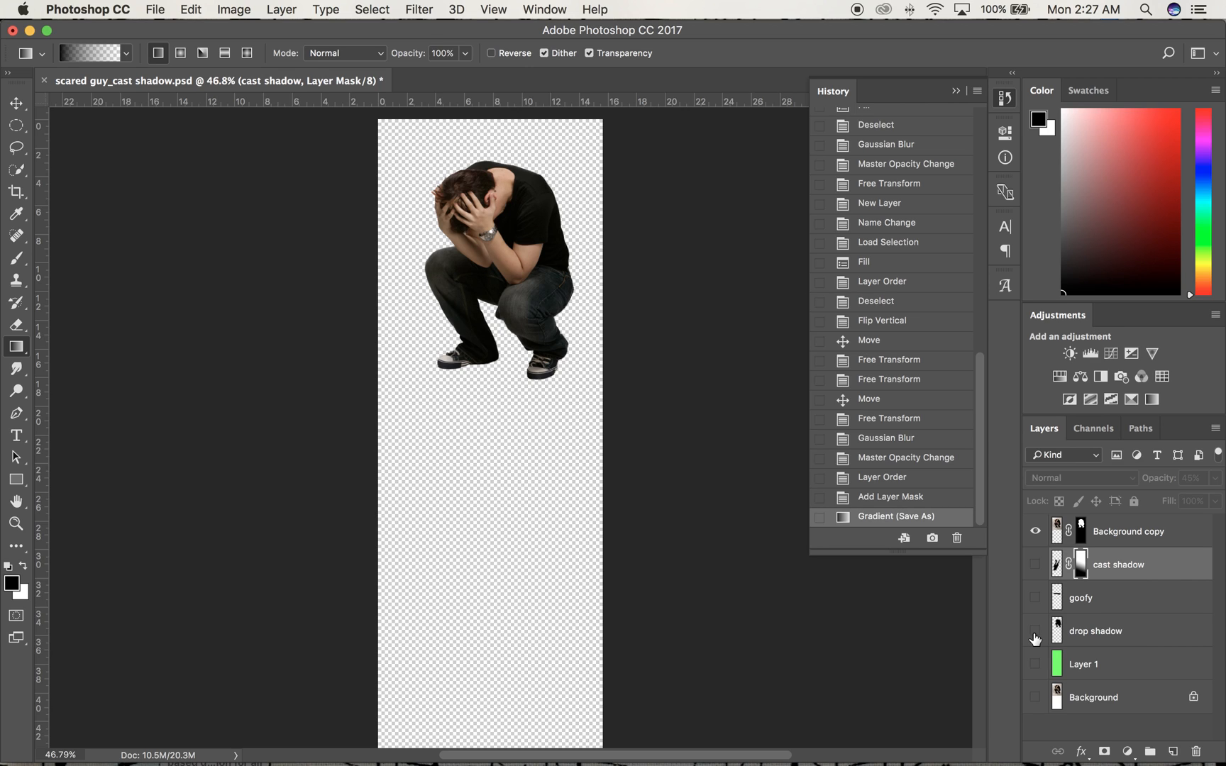
left_click(1035, 564)
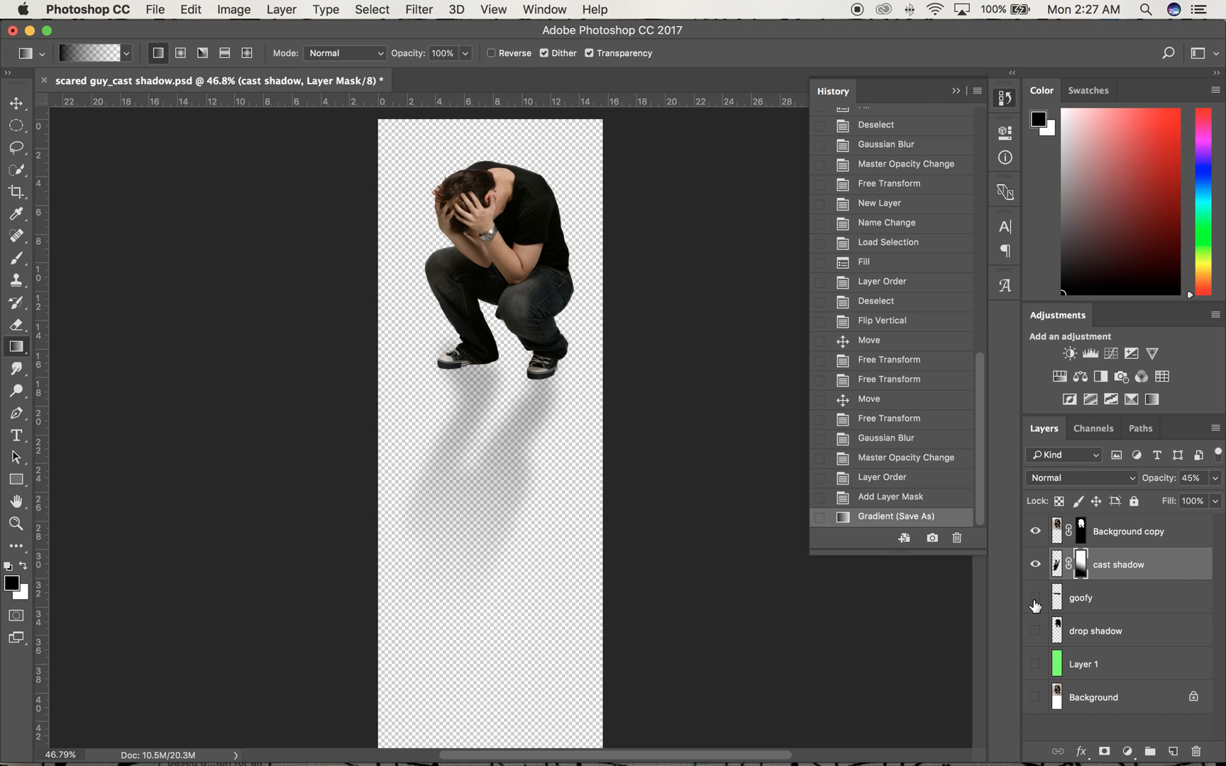
Show the goofy and drop shadow layers together with the cast shadow, checking them over green Layer 1 before hiding it again
left_click(1035, 599)
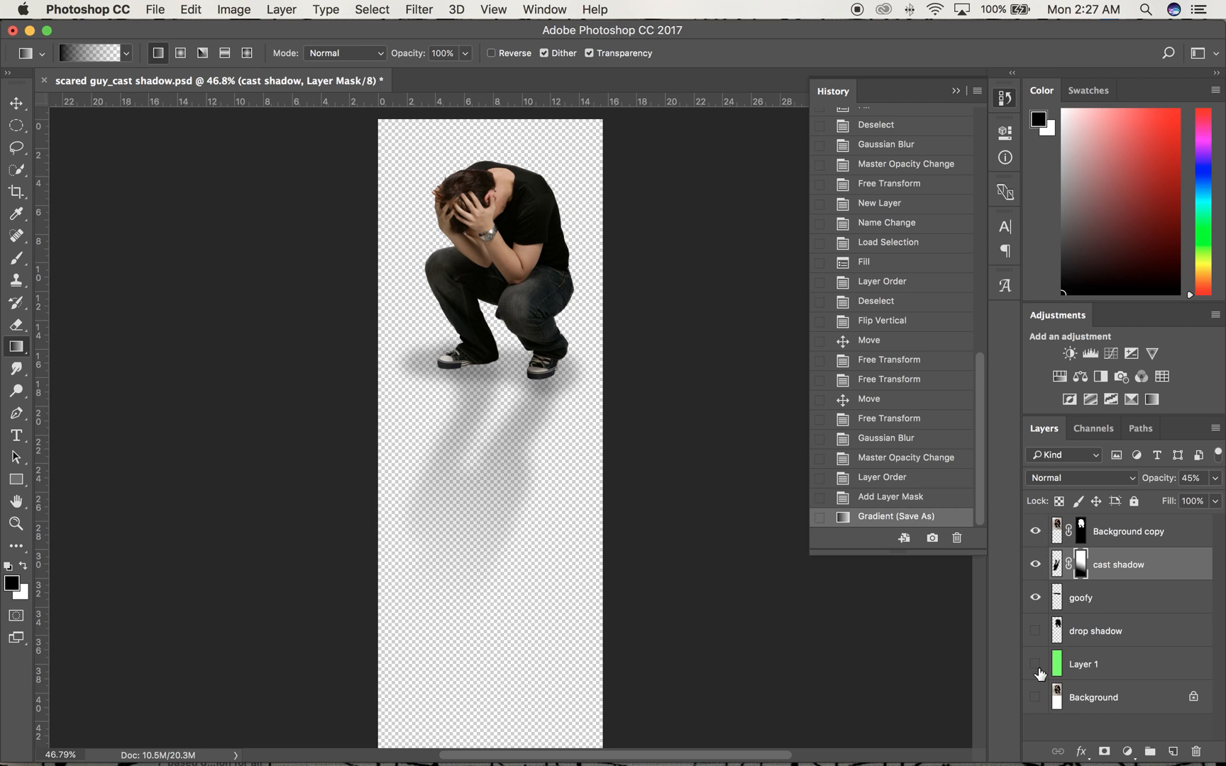
left_click(1036, 664)
left_click(1036, 632)
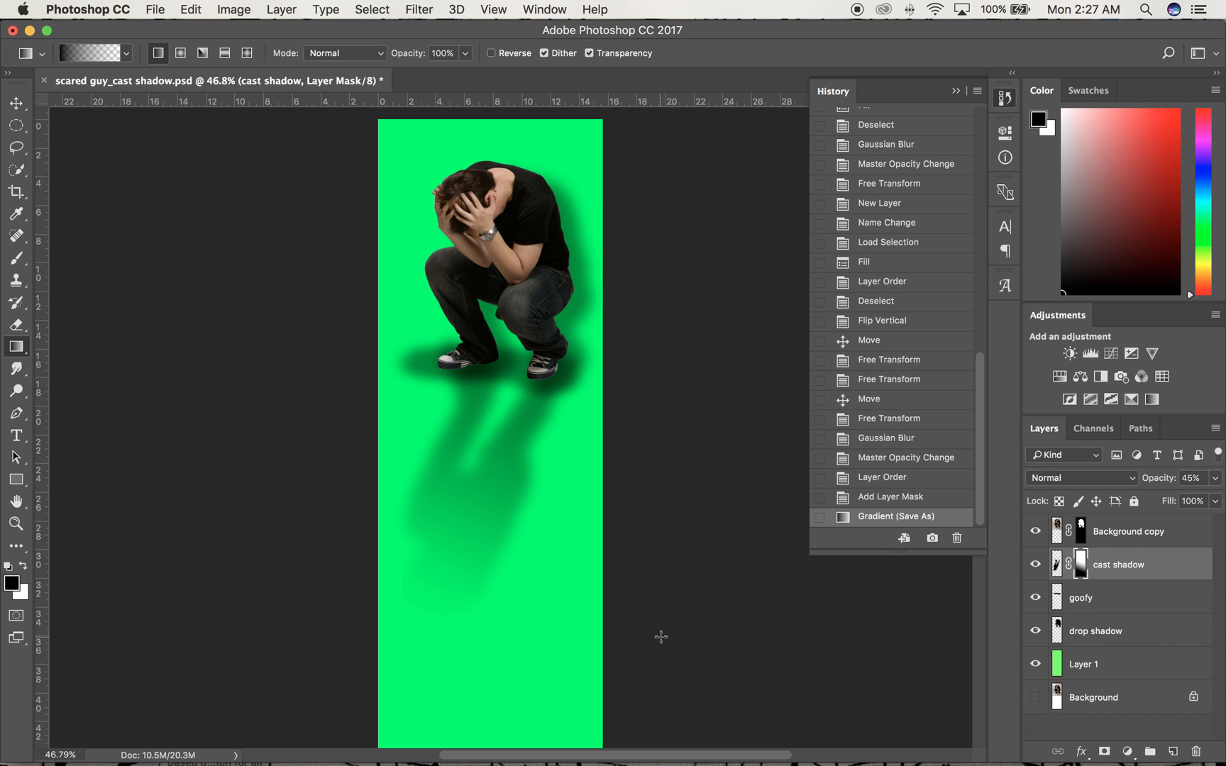
left_click(1035, 664)
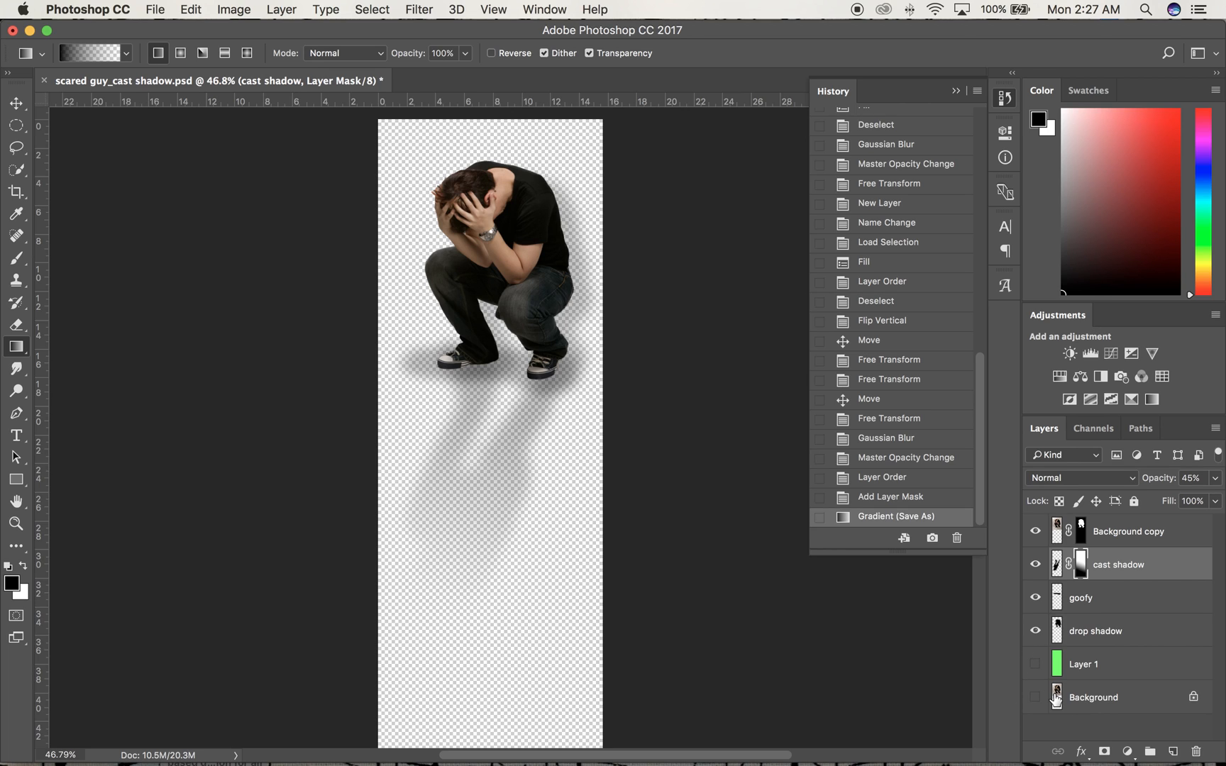
Switch to QuickTime Player, quit it and name the unsaved screen recording "Scared Guy shadows" in the Documents folder
key("super+Tab")
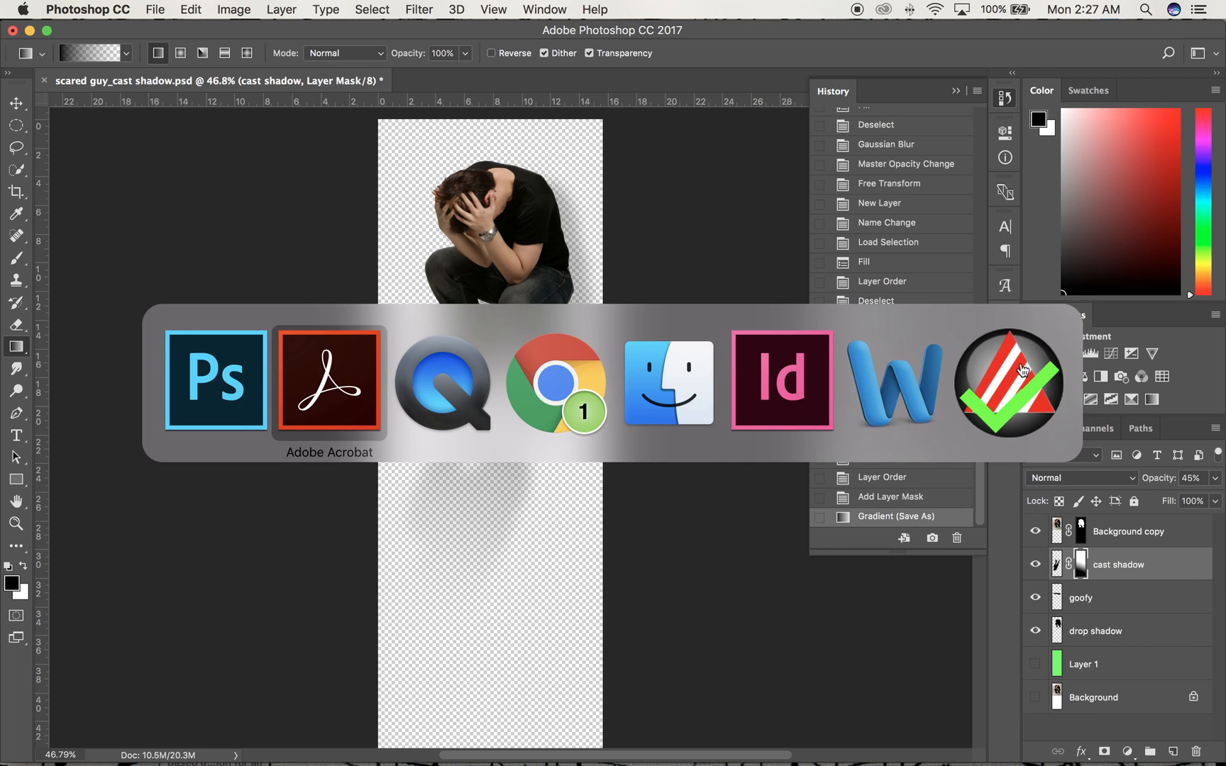
key("super+Tab")
key("super+q")
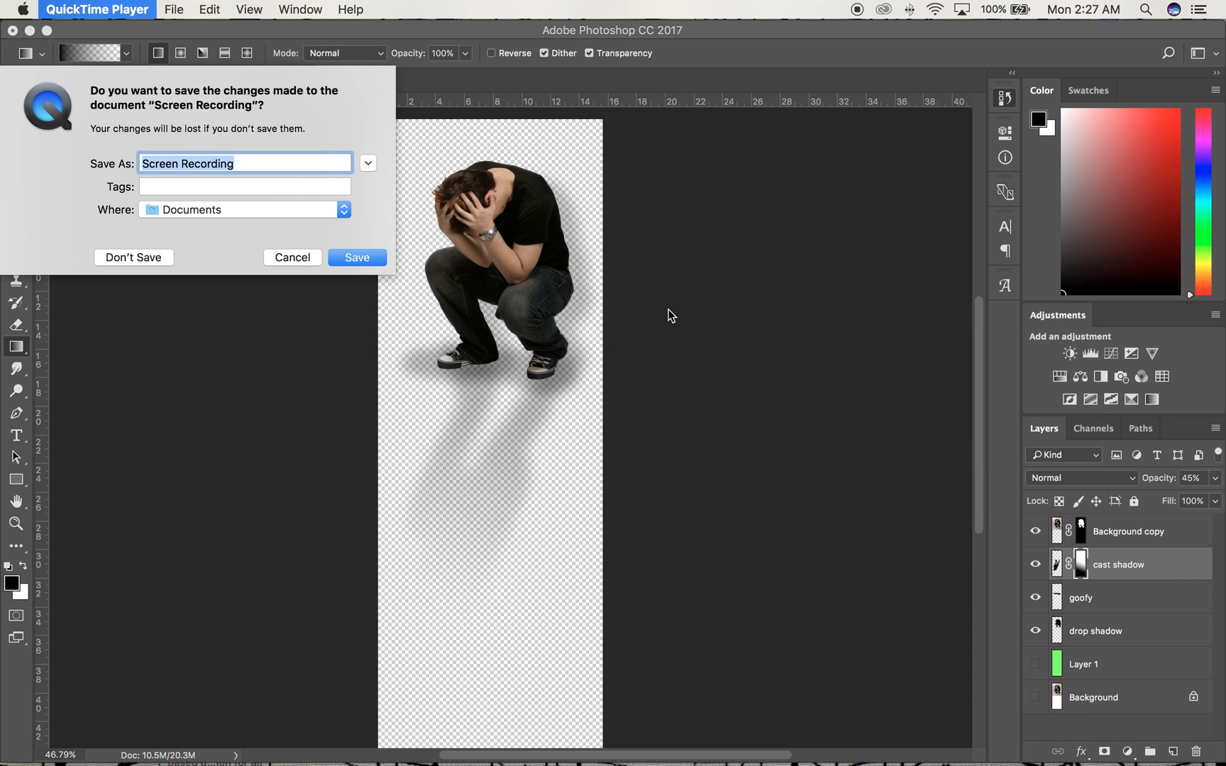
type("Scar")
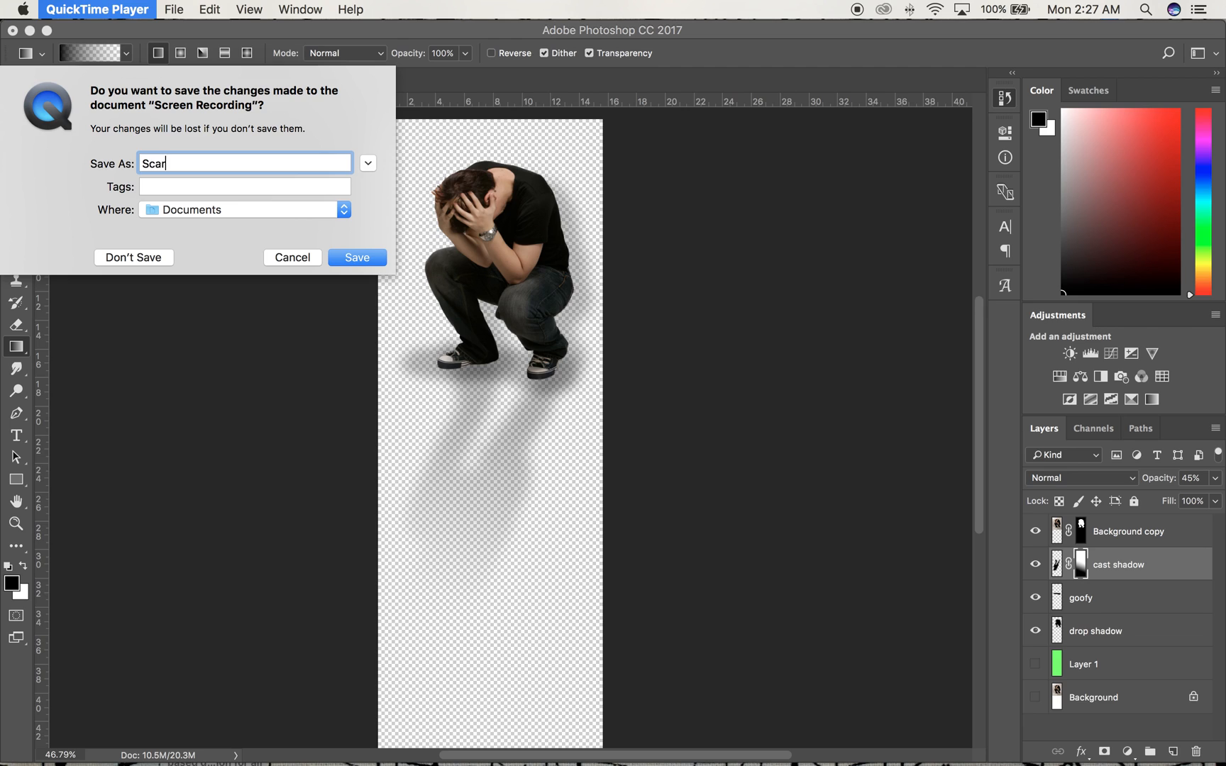
type("ed Guy shadows")
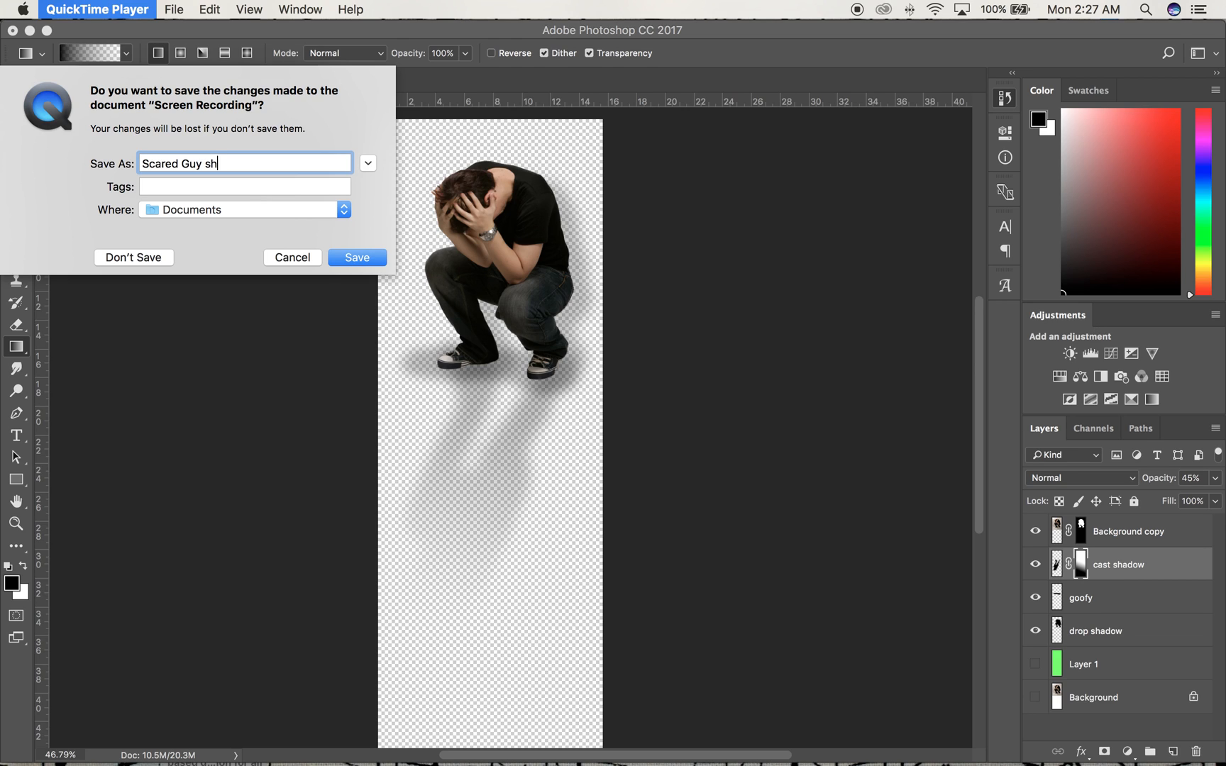